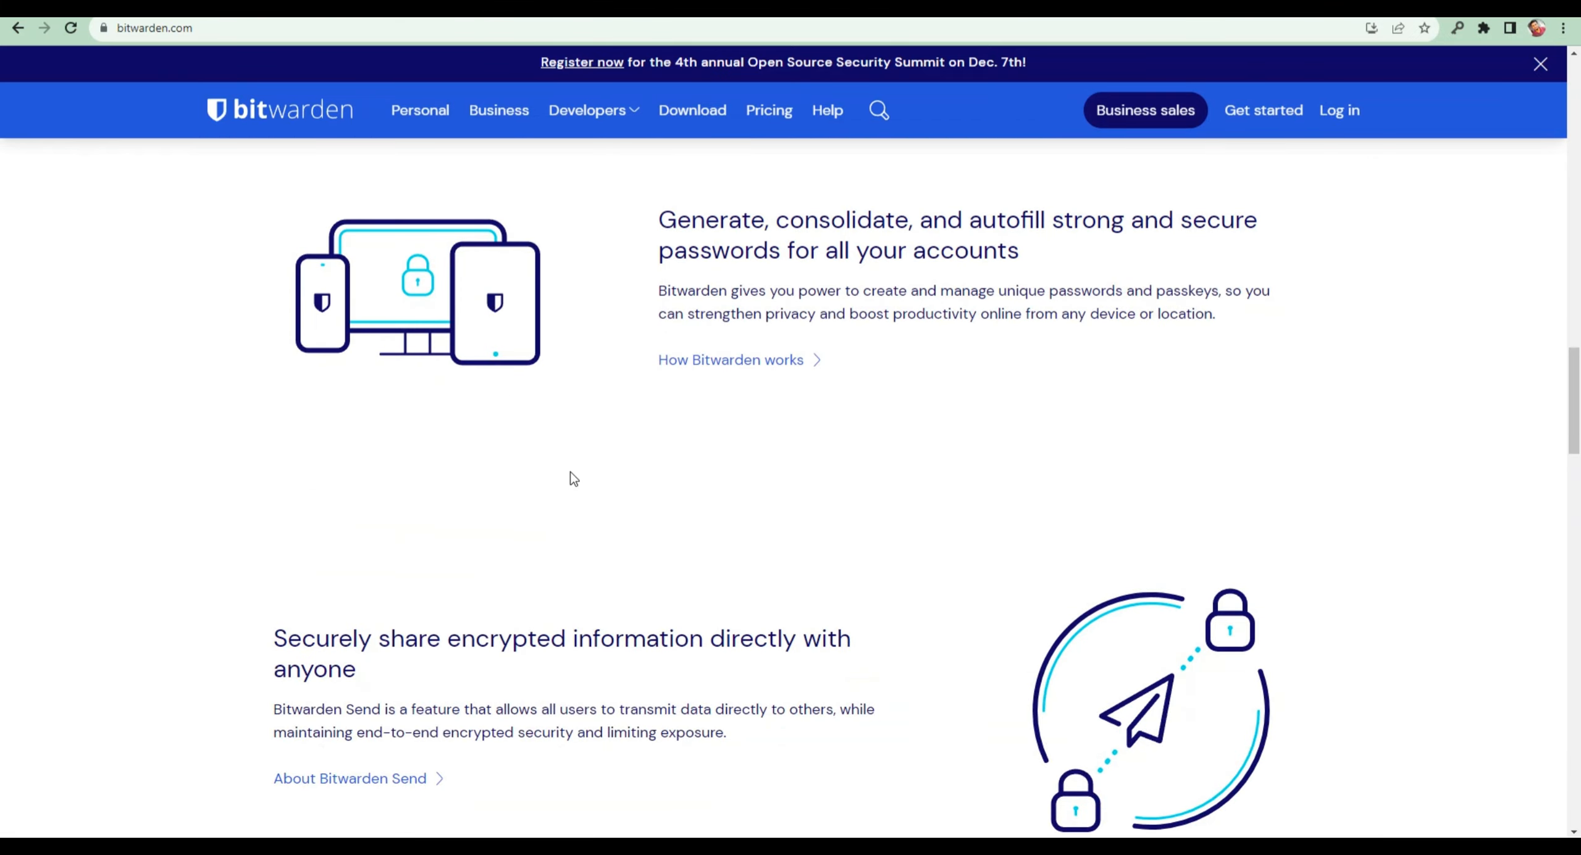
# Step: Scroll down the homepage to the Free, Premium and Families pricing cards
pyautogui.scroll(-10, 574, 480)
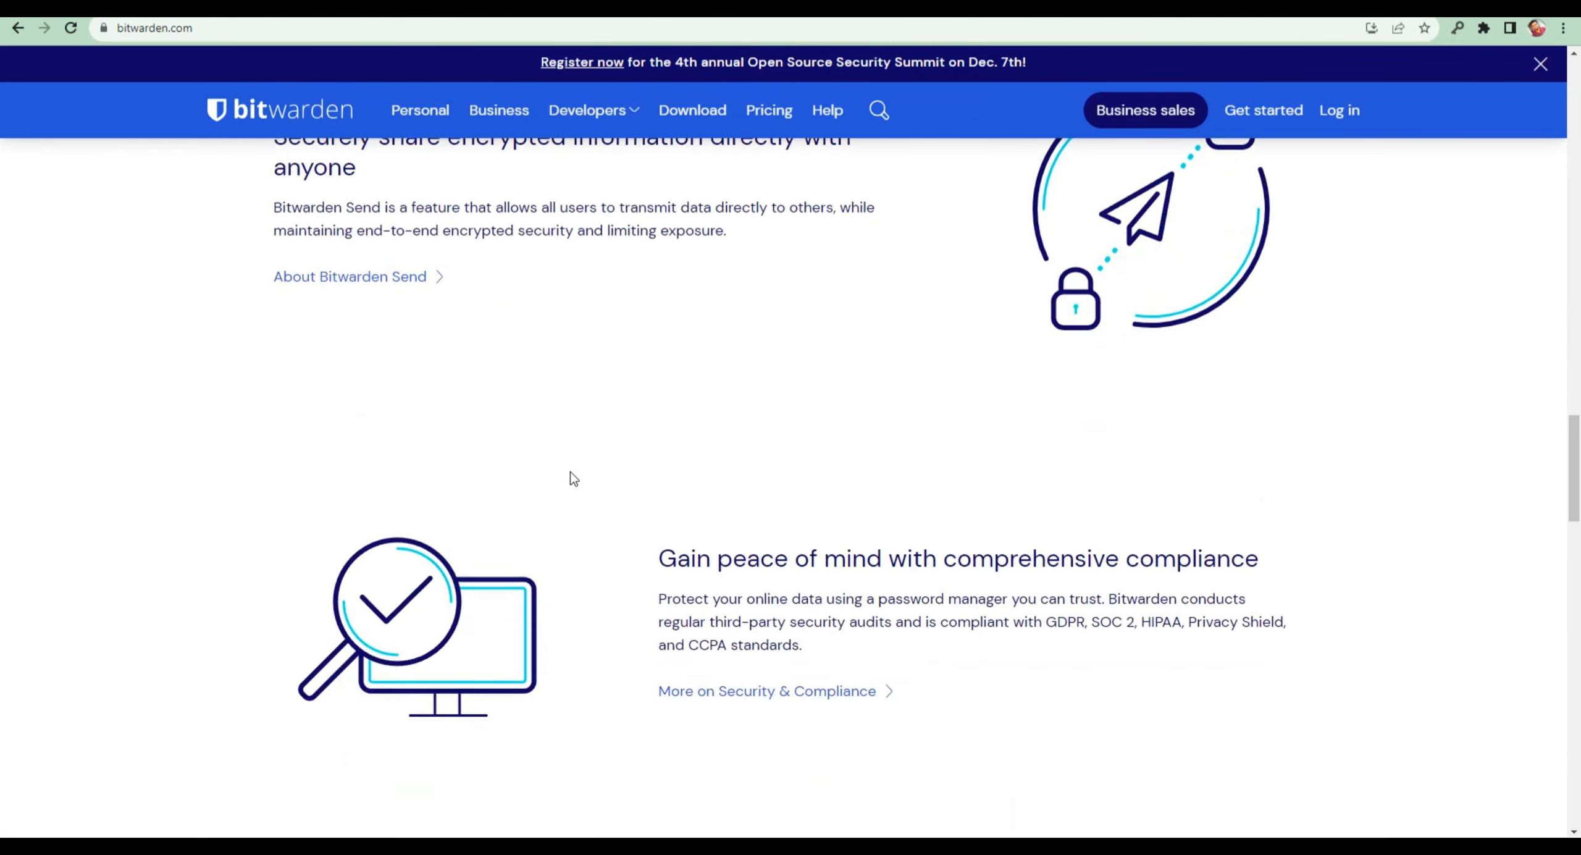
pyautogui.scroll(-5, 571, 472)
pyautogui.scroll(-3, 571, 472)
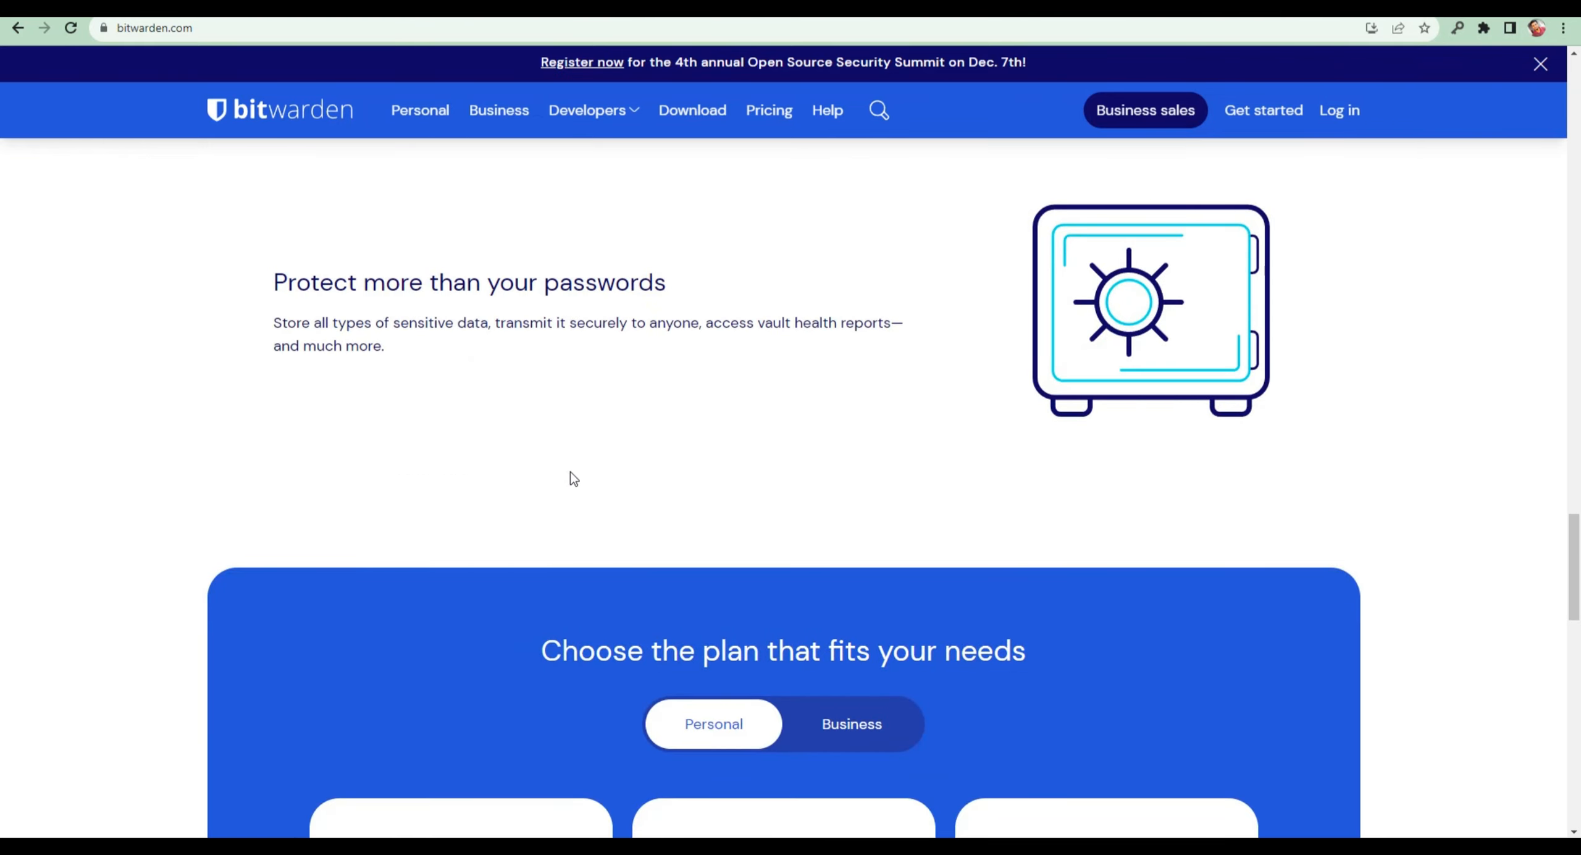
pyautogui.scroll(-8, 570, 472)
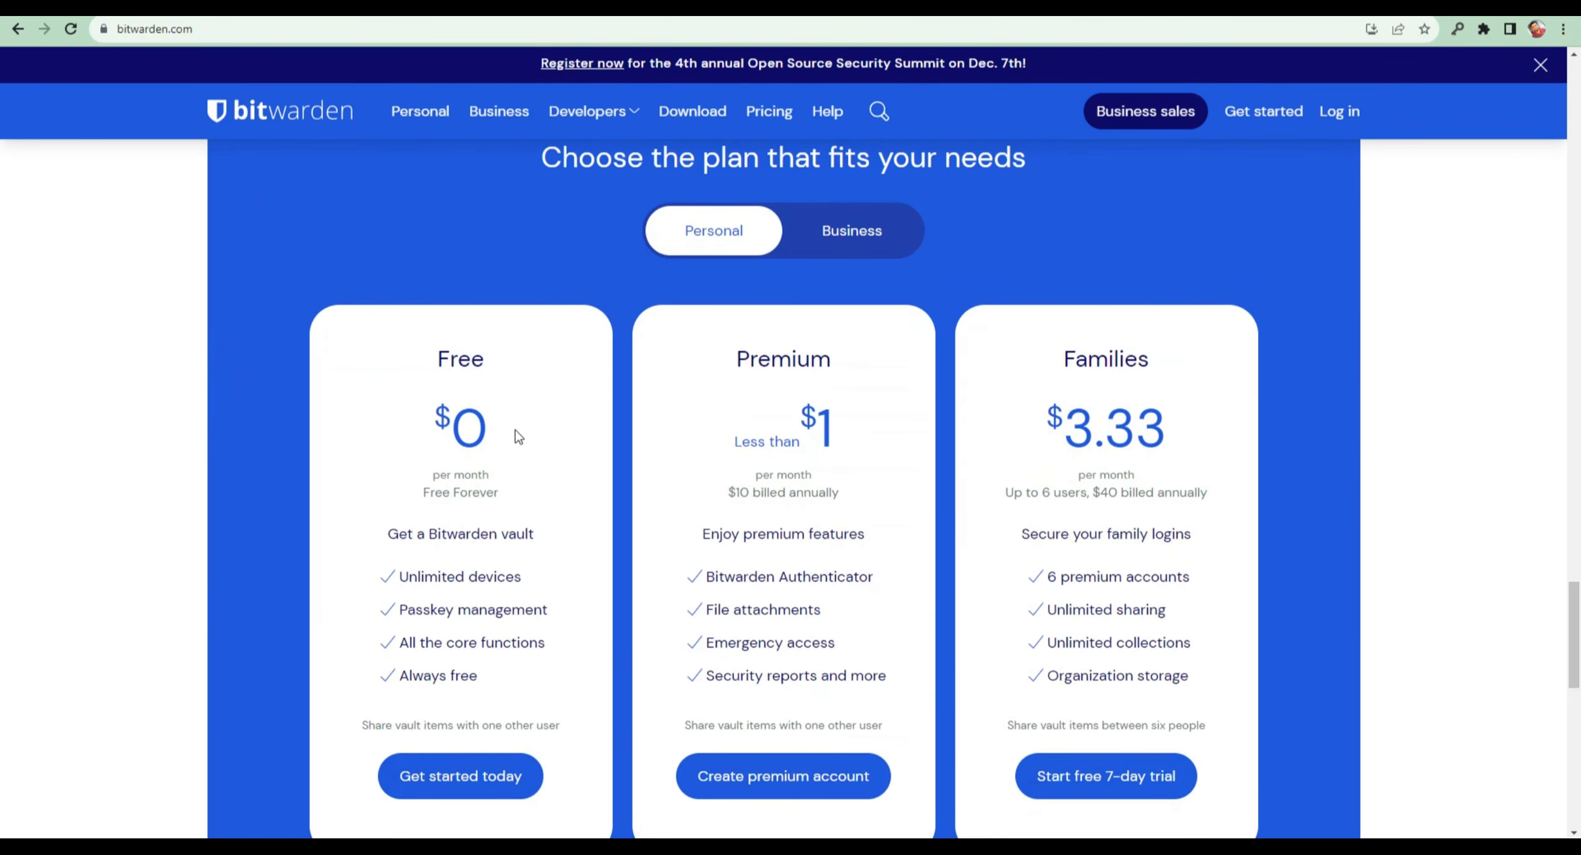
# Step: Highlight the Premium and Families ($3.33) plan prices, then switch the pricing to Business plans
pyautogui.scroll(-3, 515, 429)
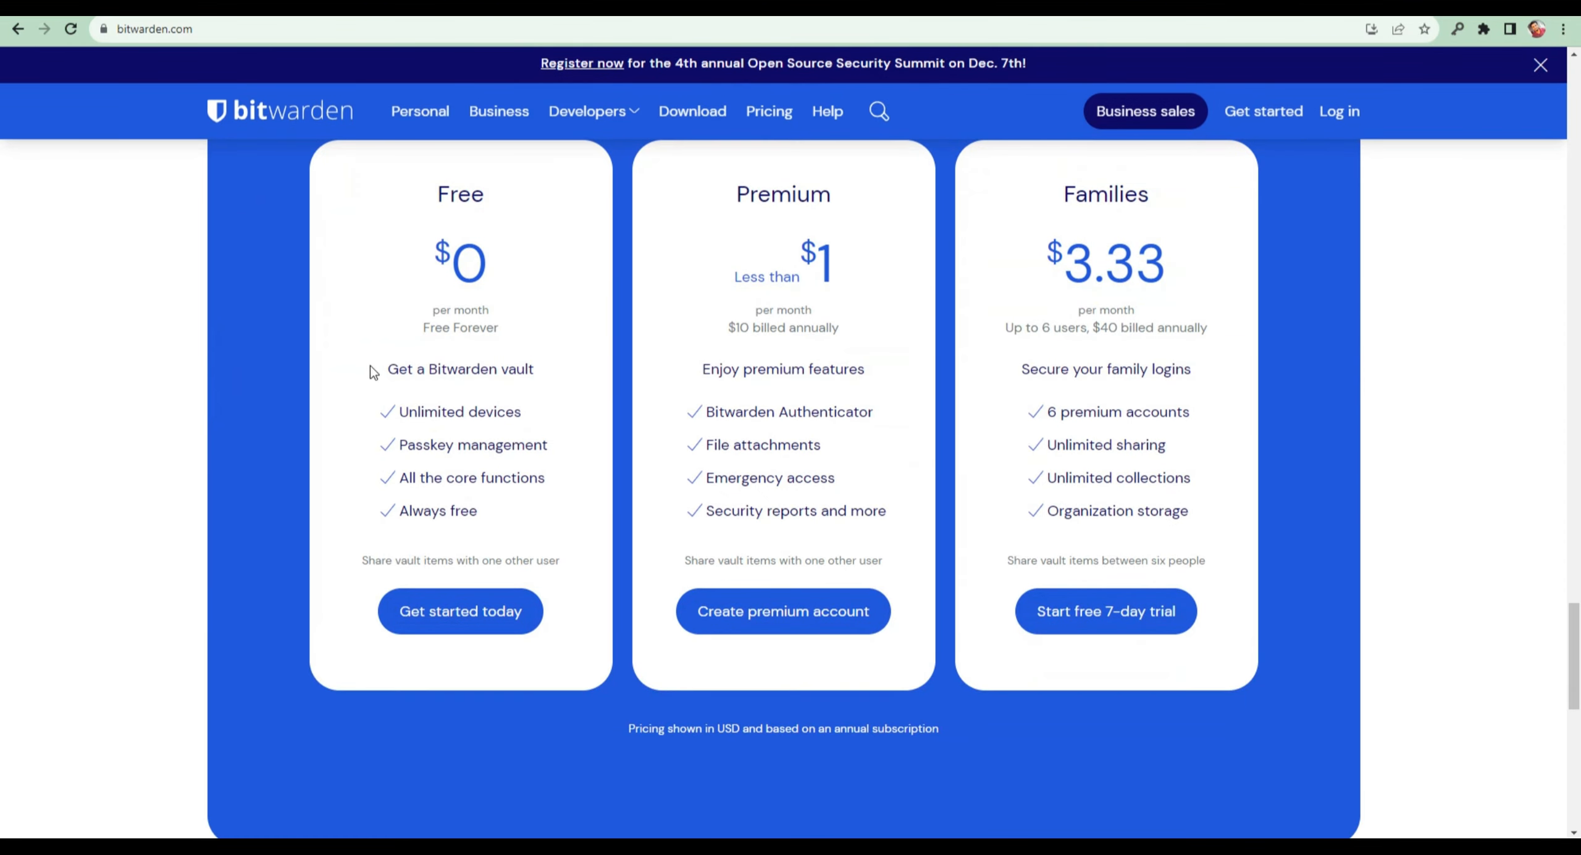
pyautogui.moveTo(371, 367); pyautogui.dragTo(530, 410)
pyautogui.scroll(1, 516, 371)
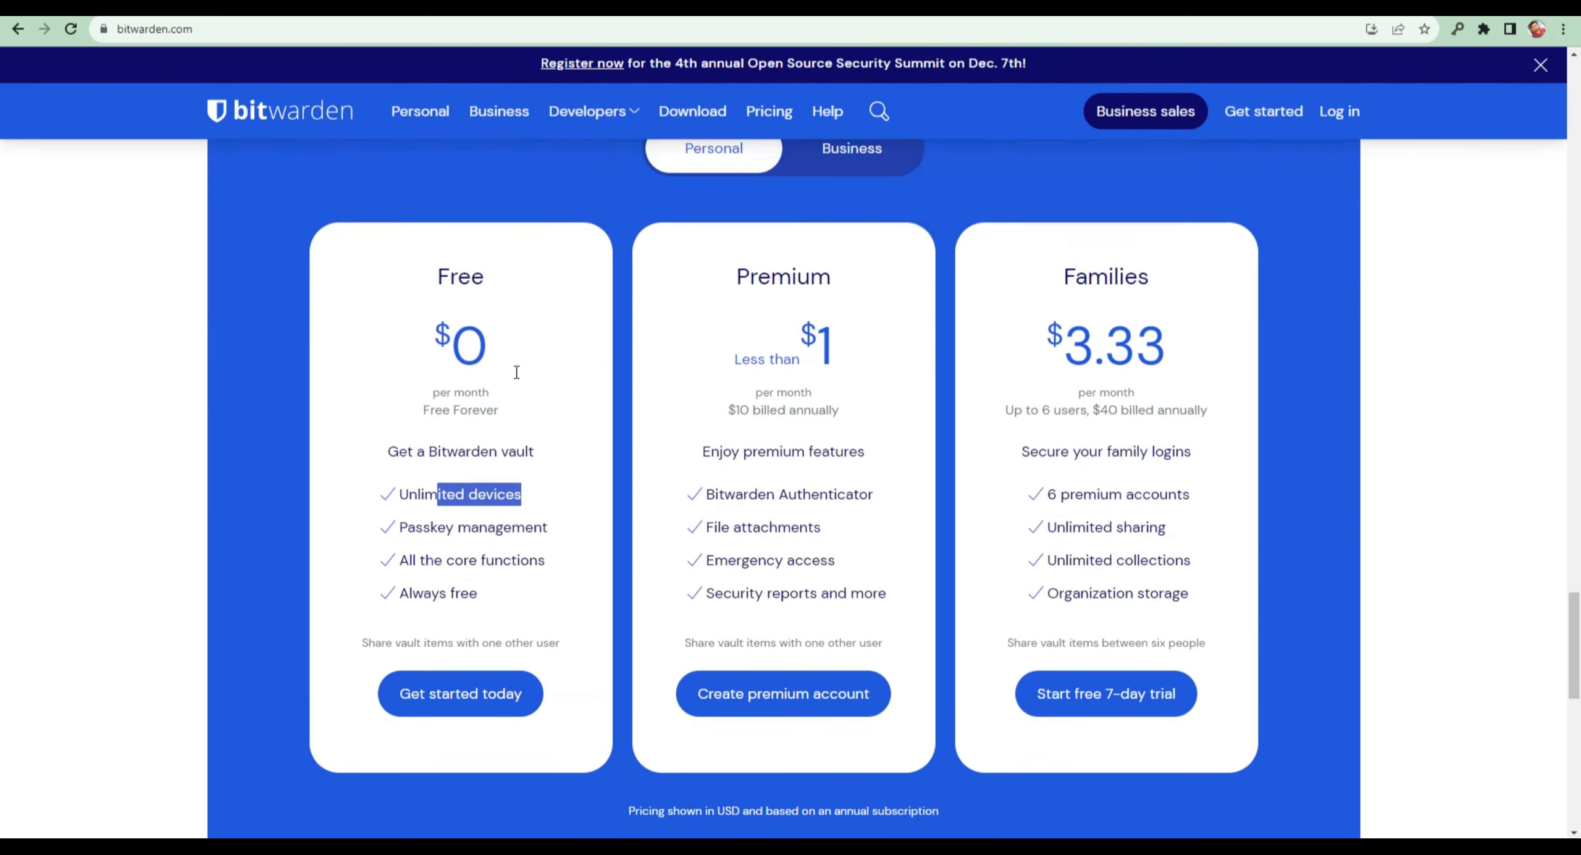
pyautogui.doubleClick(740, 285)
pyautogui.click(740, 285)
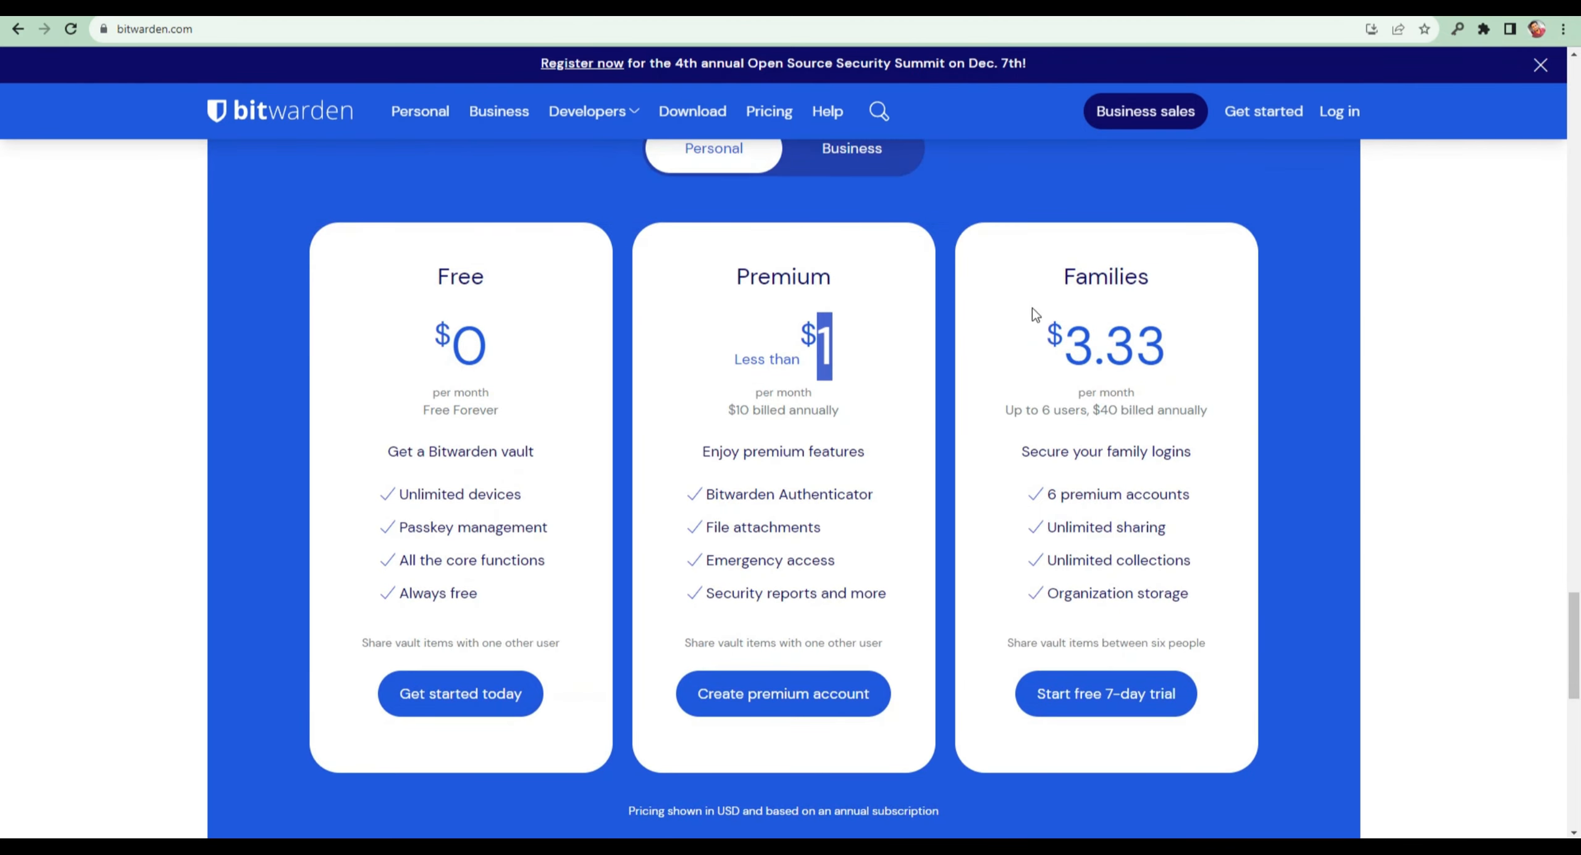
pyautogui.moveTo(1064, 276); pyautogui.dragTo(1128, 343)
pyautogui.click(831, 176)
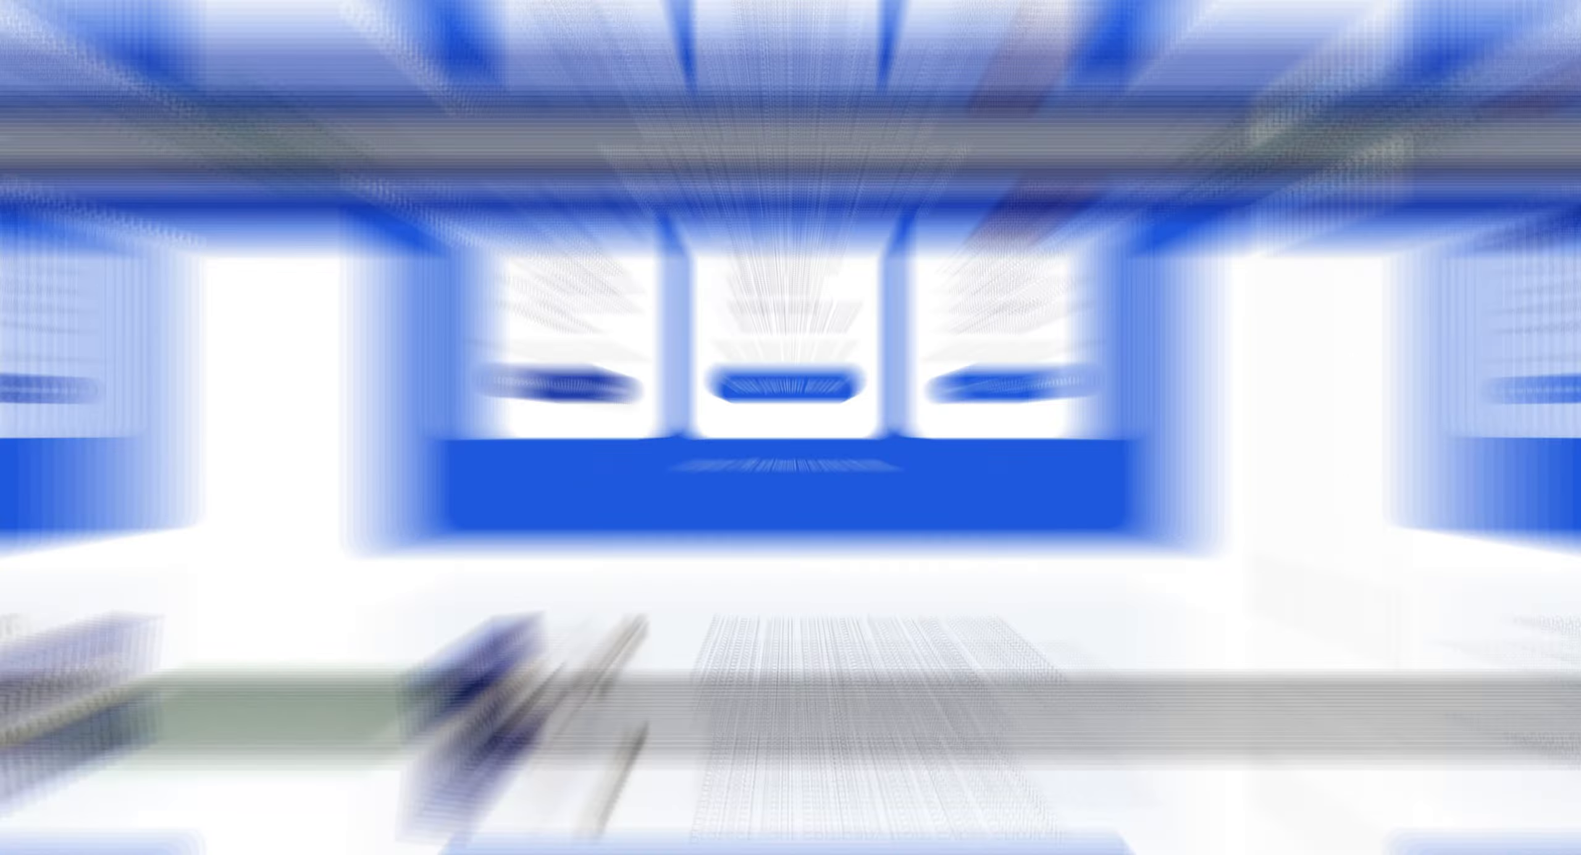
# Step: Go to the Bitwarden Download page from the top navigation
pyautogui.click(694, 111)
pyautogui.moveTo(169, 207); pyautogui.dragTo(660, 366)
pyautogui.click(540, 519)
# Step: Review Desktop Applications, expanding and collapsing the desktop installation guides
pyautogui.scroll(-5, 366, 444)
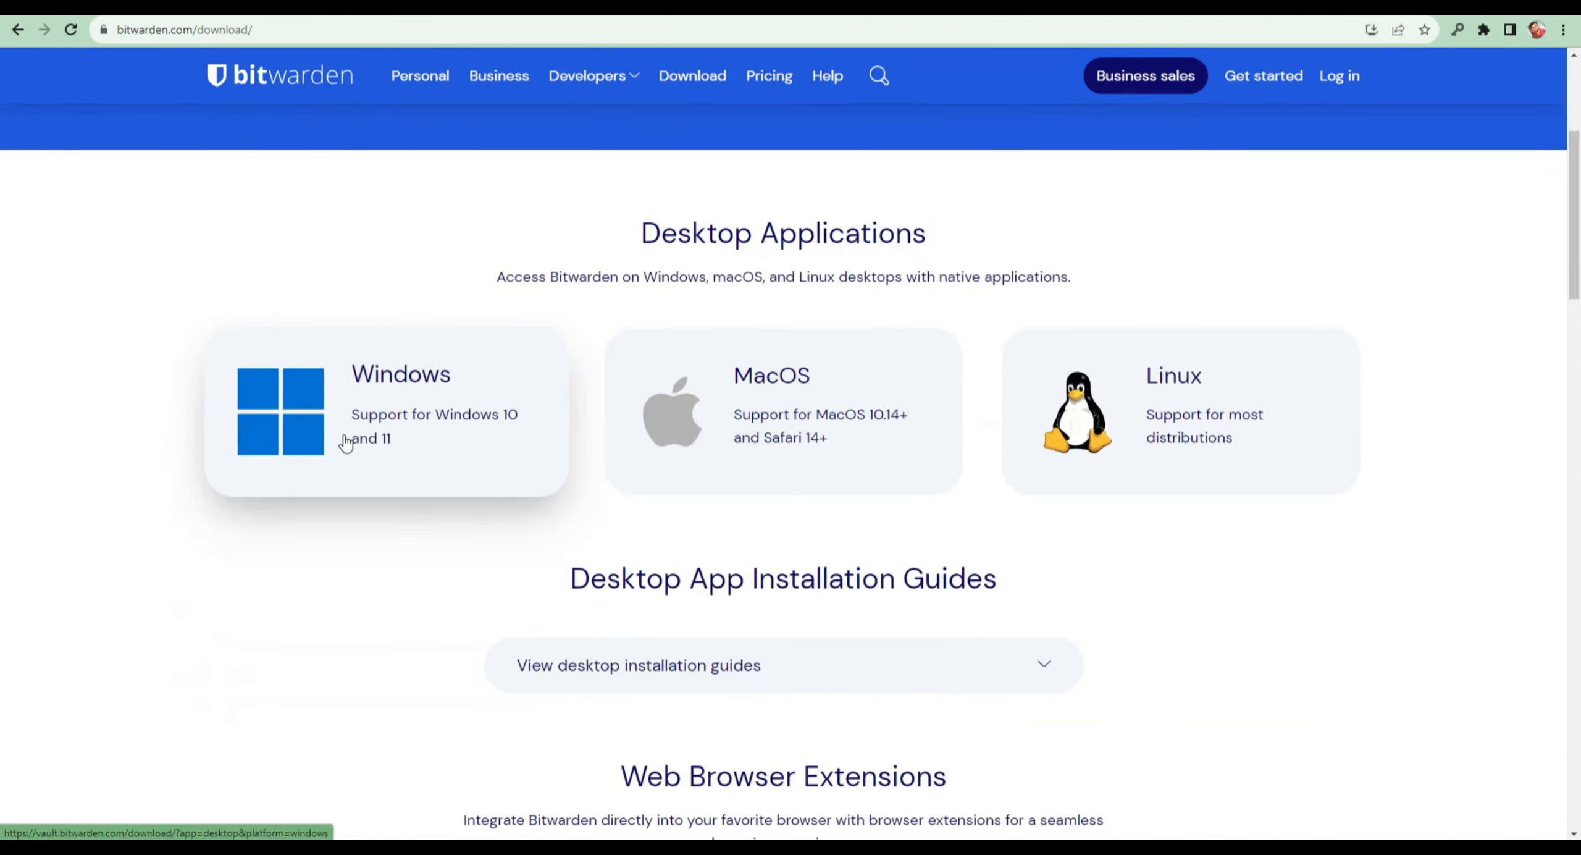
pyautogui.moveTo(640, 233); pyautogui.dragTo(924, 250)
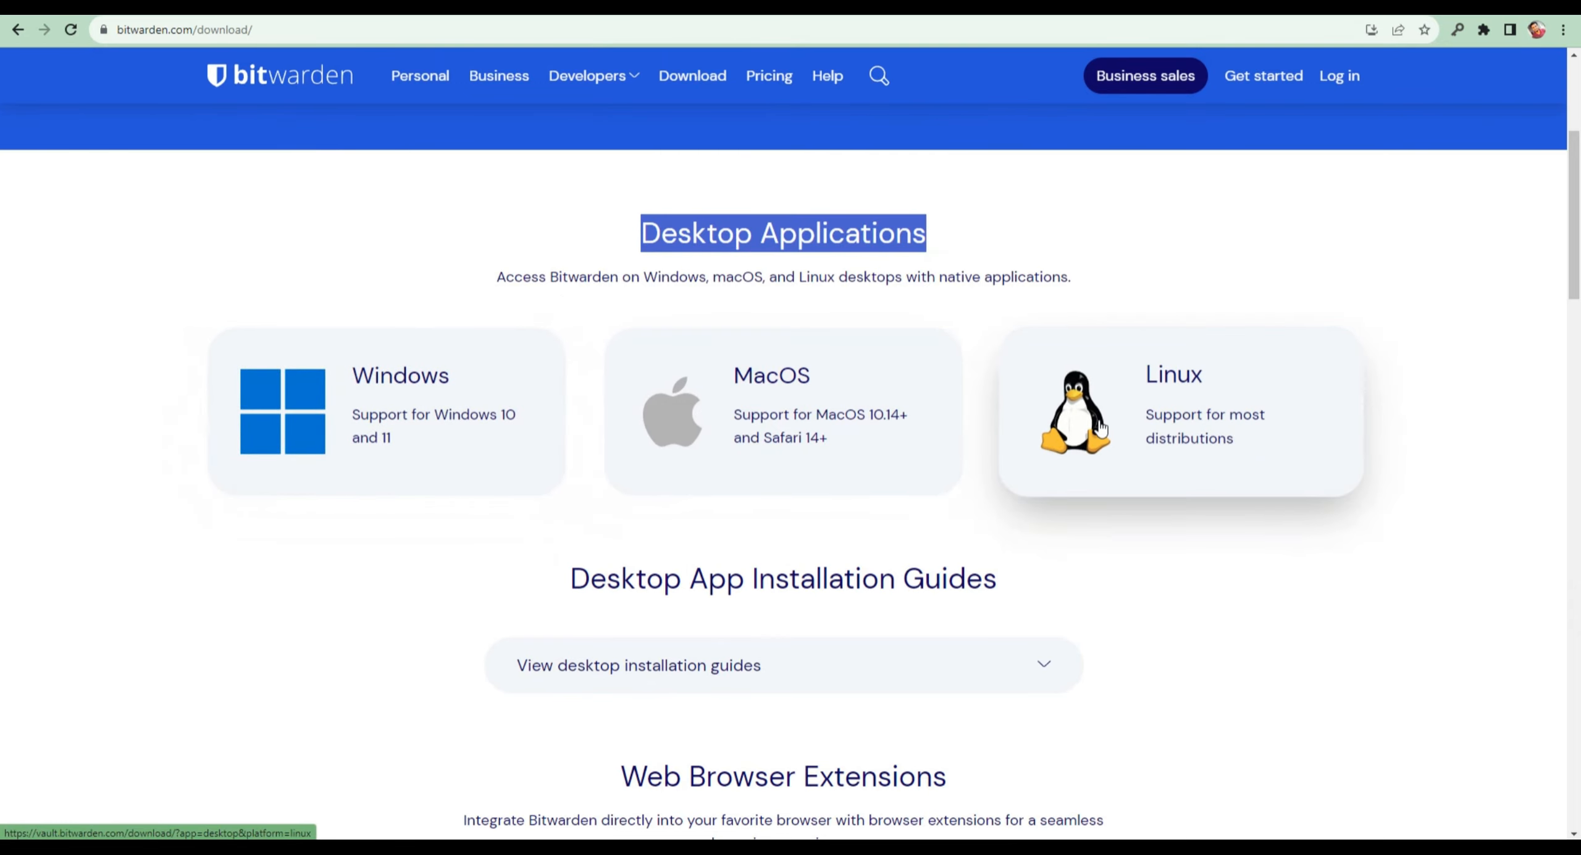
pyautogui.scroll(-5, 339, 518)
pyautogui.click(568, 339)
pyautogui.scroll(-4, 609, 623)
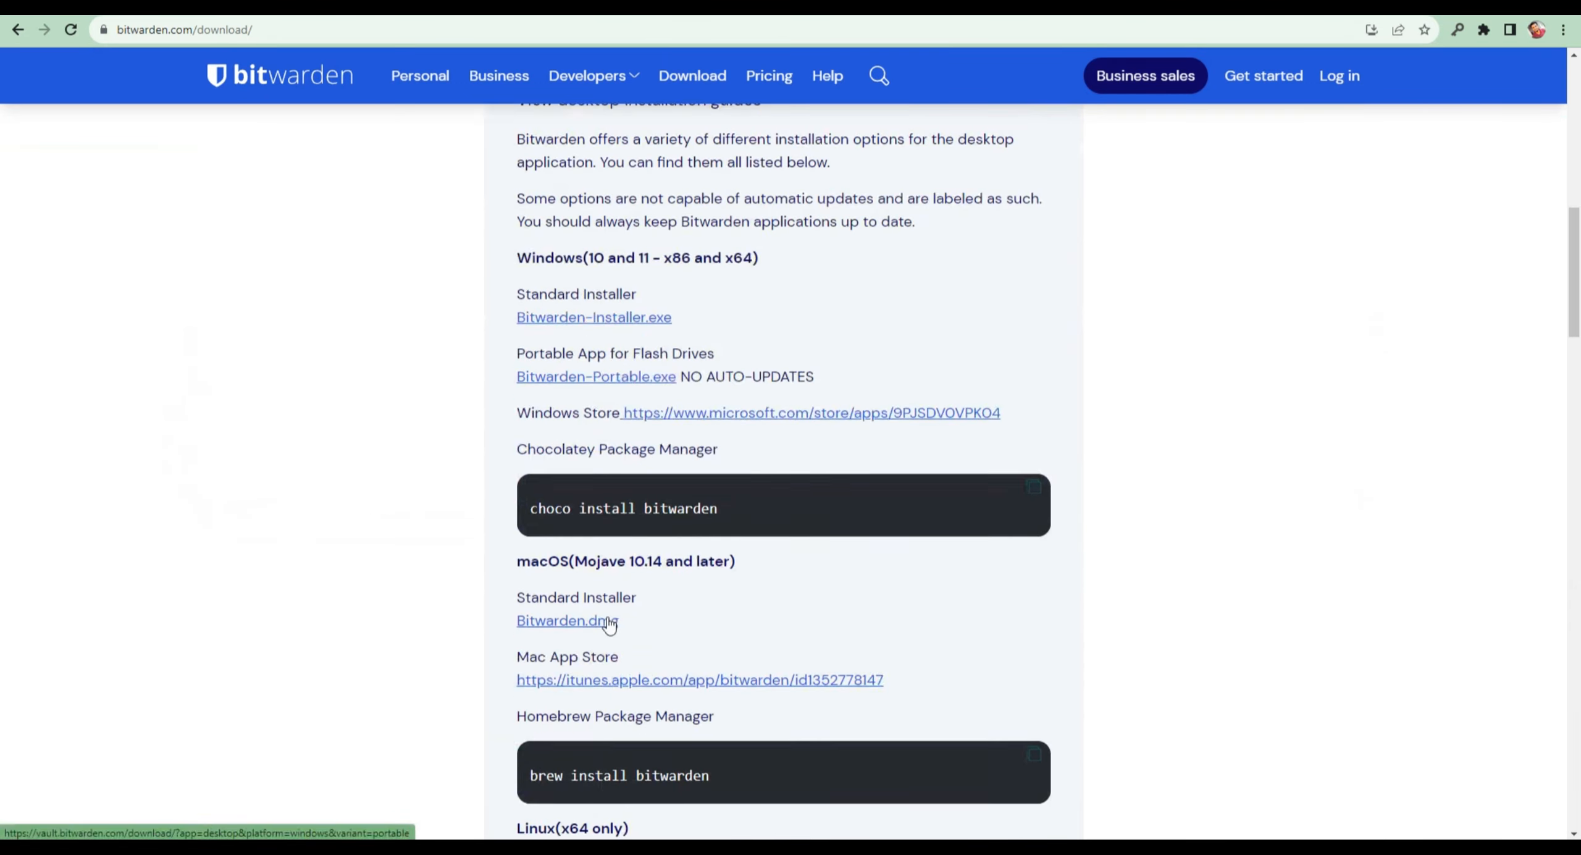
pyautogui.scroll(4, 602, 621)
pyautogui.click(750, 341)
pyautogui.scroll(-3, 610, 289)
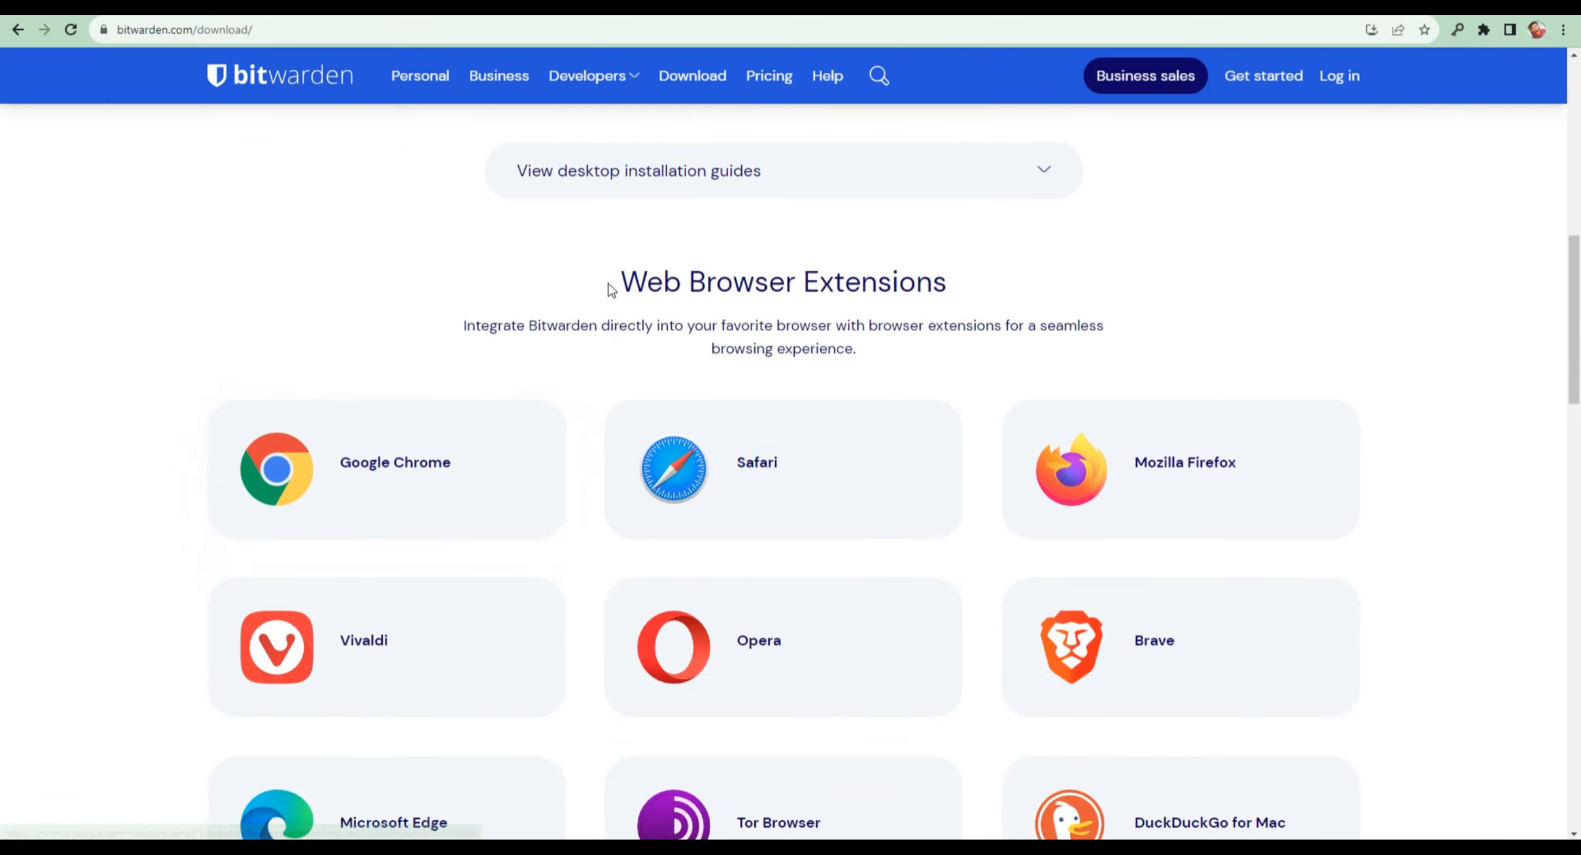
# Step: Scroll through Web Browser Extensions and mobile options, expanding and collapsing the F-Droid option
pyautogui.moveTo(611, 289); pyautogui.dragTo(945, 298)
pyautogui.click(219, 429)
pyautogui.scroll(-4, 226, 450)
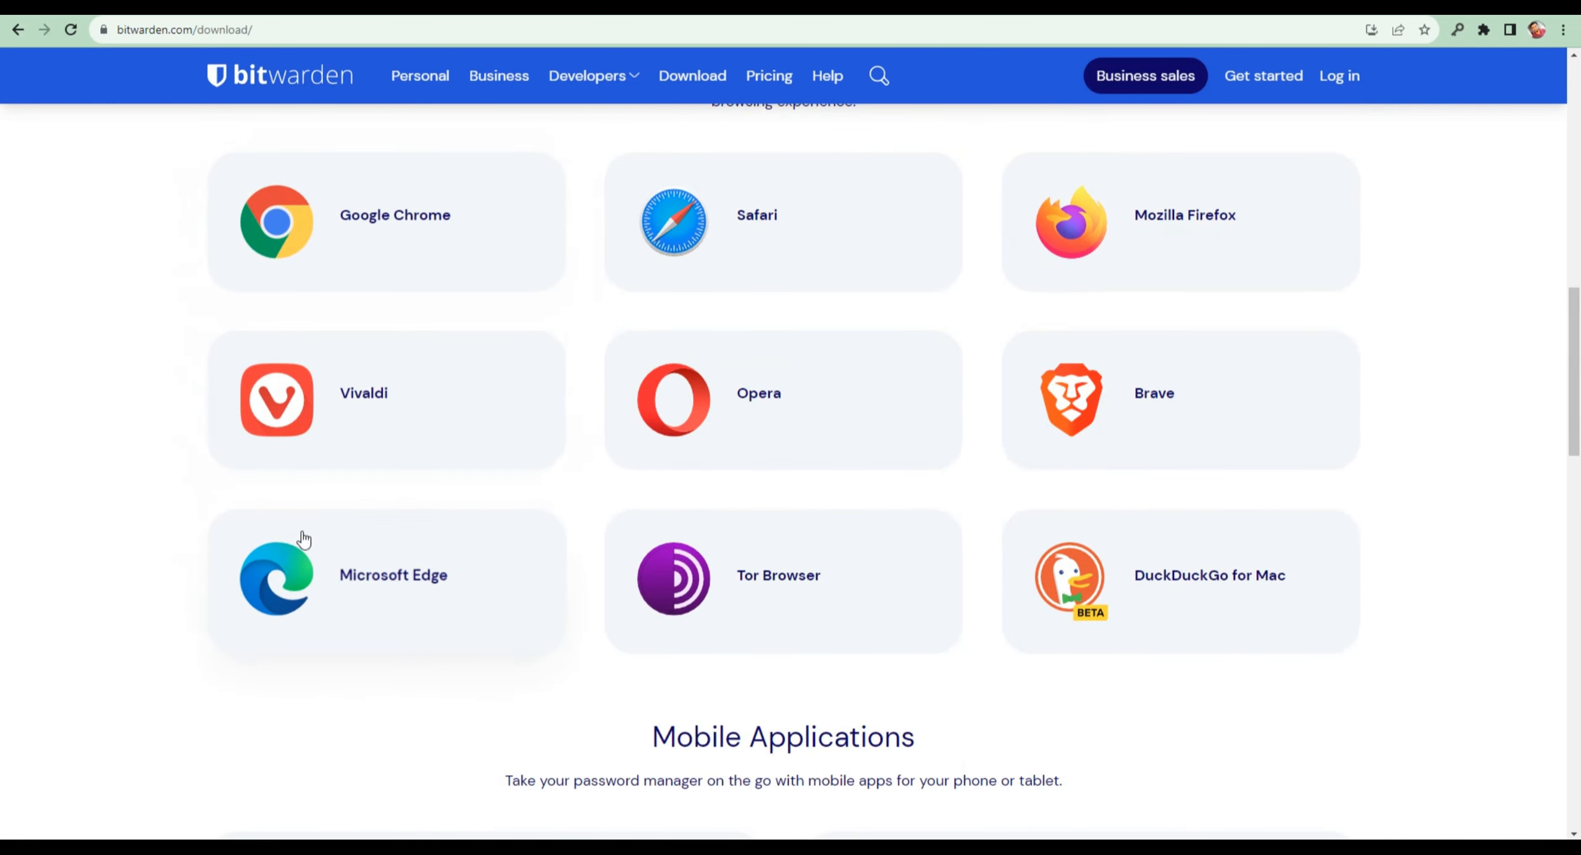
pyautogui.scroll(-9, 197, 667)
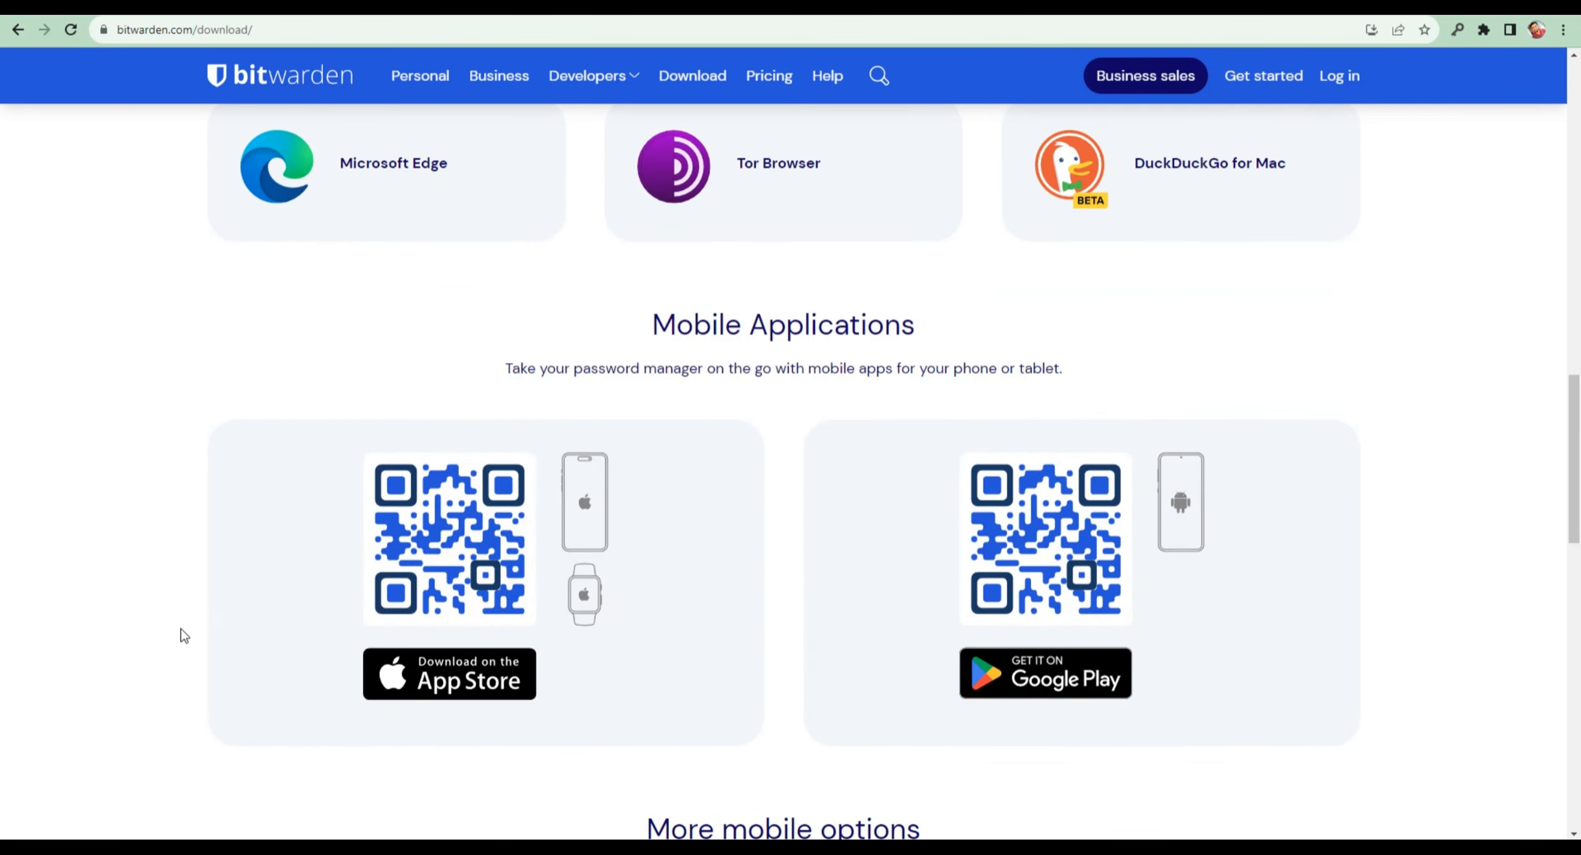
pyautogui.scroll(-4, 347, 595)
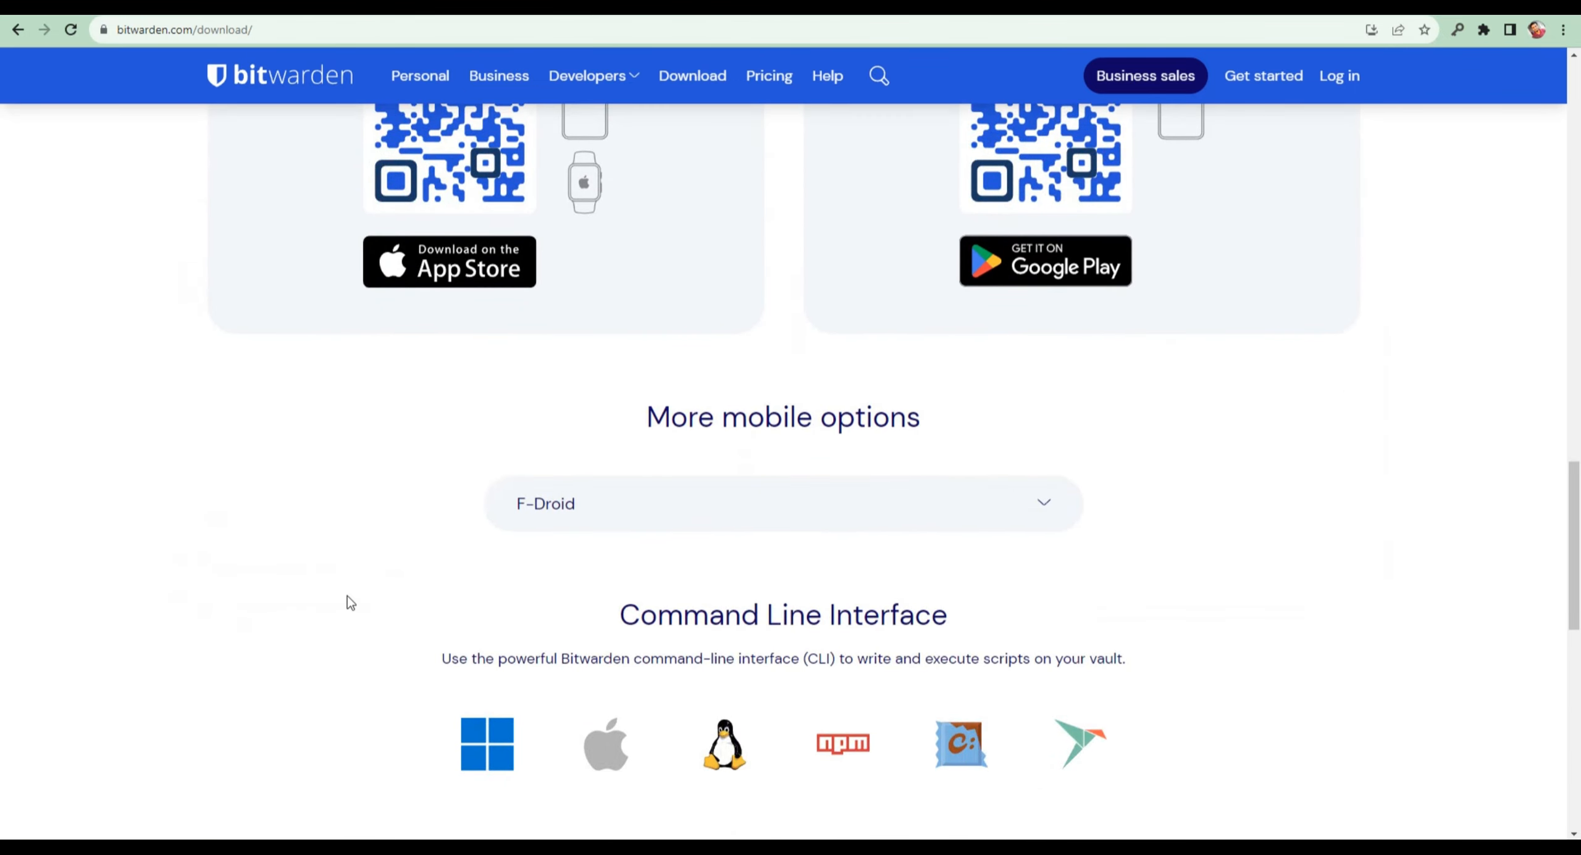
pyautogui.click(652, 517)
pyautogui.click(547, 510)
pyautogui.scroll(-5, 547, 510)
pyautogui.scroll(1, 988, 309)
# Step: Start a new account and enter the account e-mail address and full name
pyautogui.click(1263, 75)
pyautogui.click(954, 188)
pyautogui.press('Tab')
pyautogui.write('Installer')
pyautogui.press('Tab')
pyautogui.hotkey('shift', 'Tab')
pyautogui.press('Right')
pyautogui.write('Guru')
pyautogui.press('Tab')
# Step: Enter and re-type the master password, add a password hint, accept the terms, and submit
pyautogui.write('••••••')
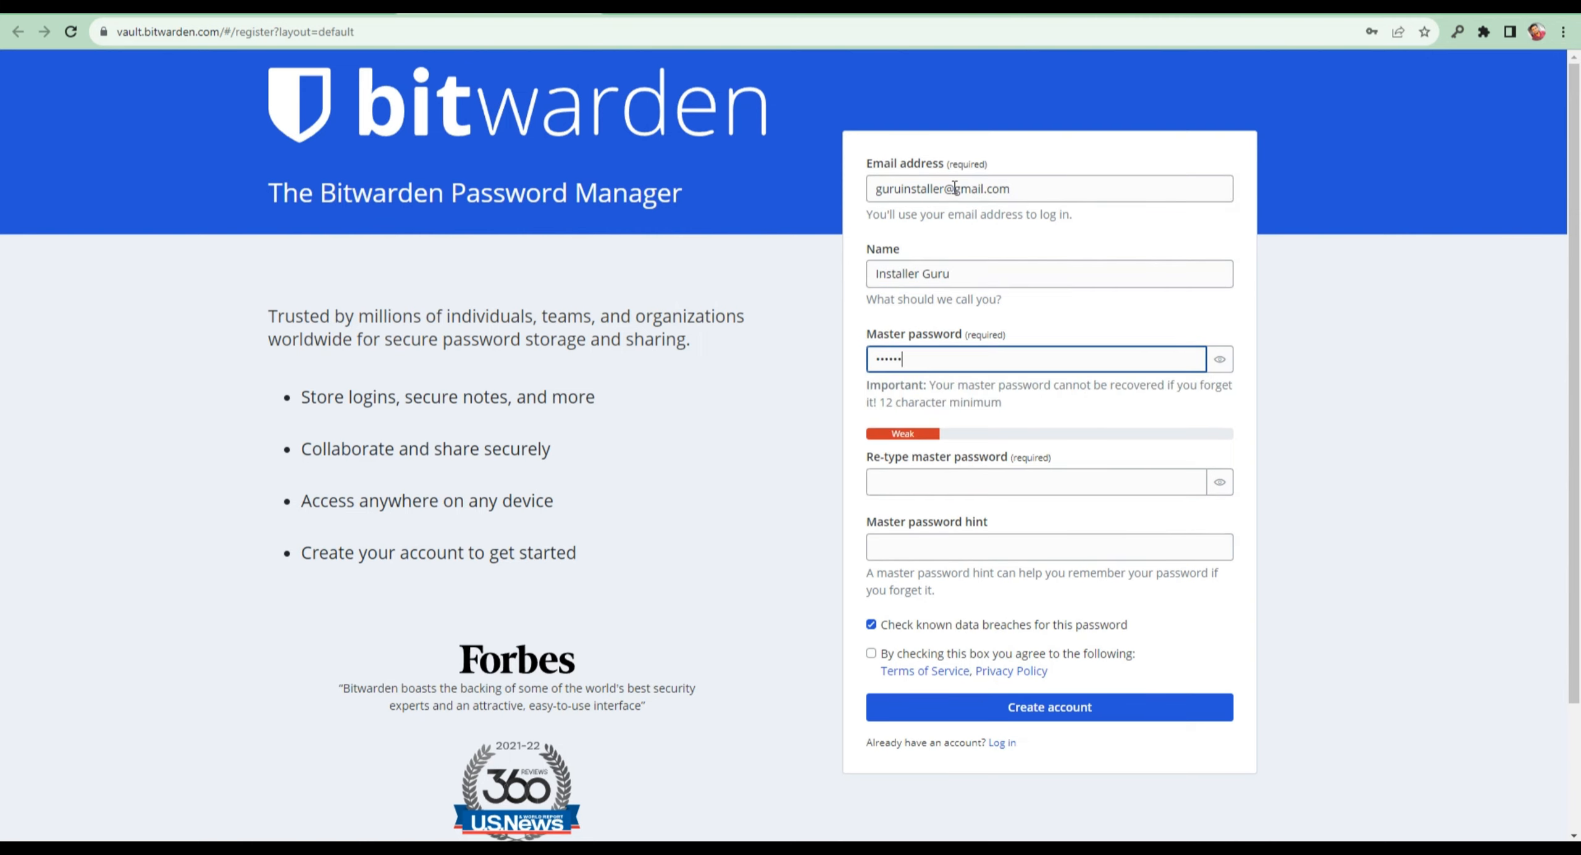
pyautogui.write('••••••••••••••••')
pyautogui.press('Tab')
pyautogui.write('••••••')
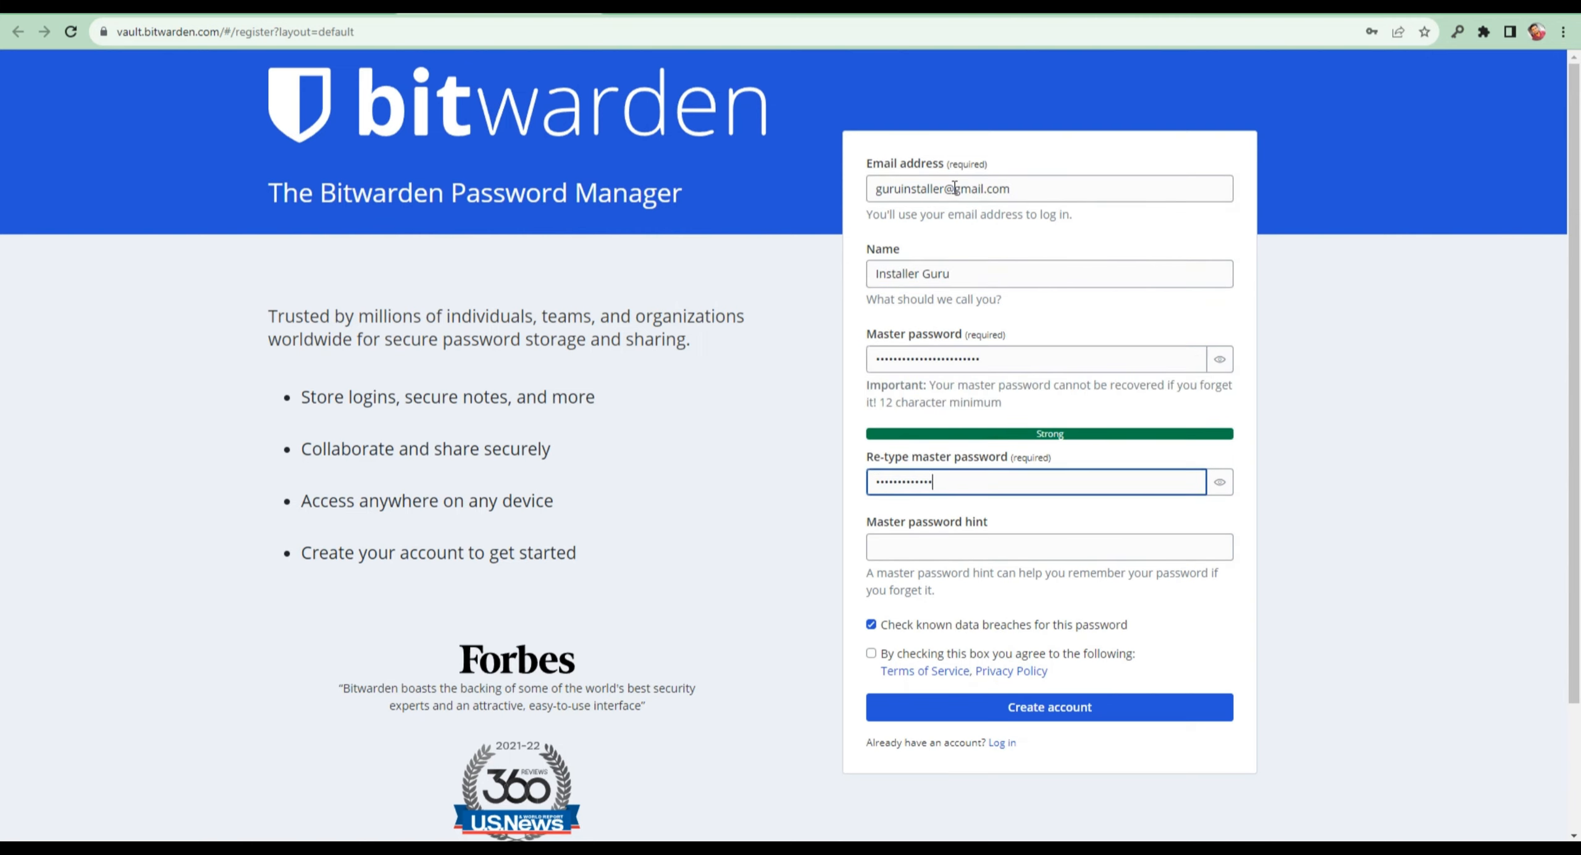
pyautogui.click(1023, 548)
pyautogui.write('my pass')
pyautogui.click(871, 652)
pyautogui.click(1050, 707)
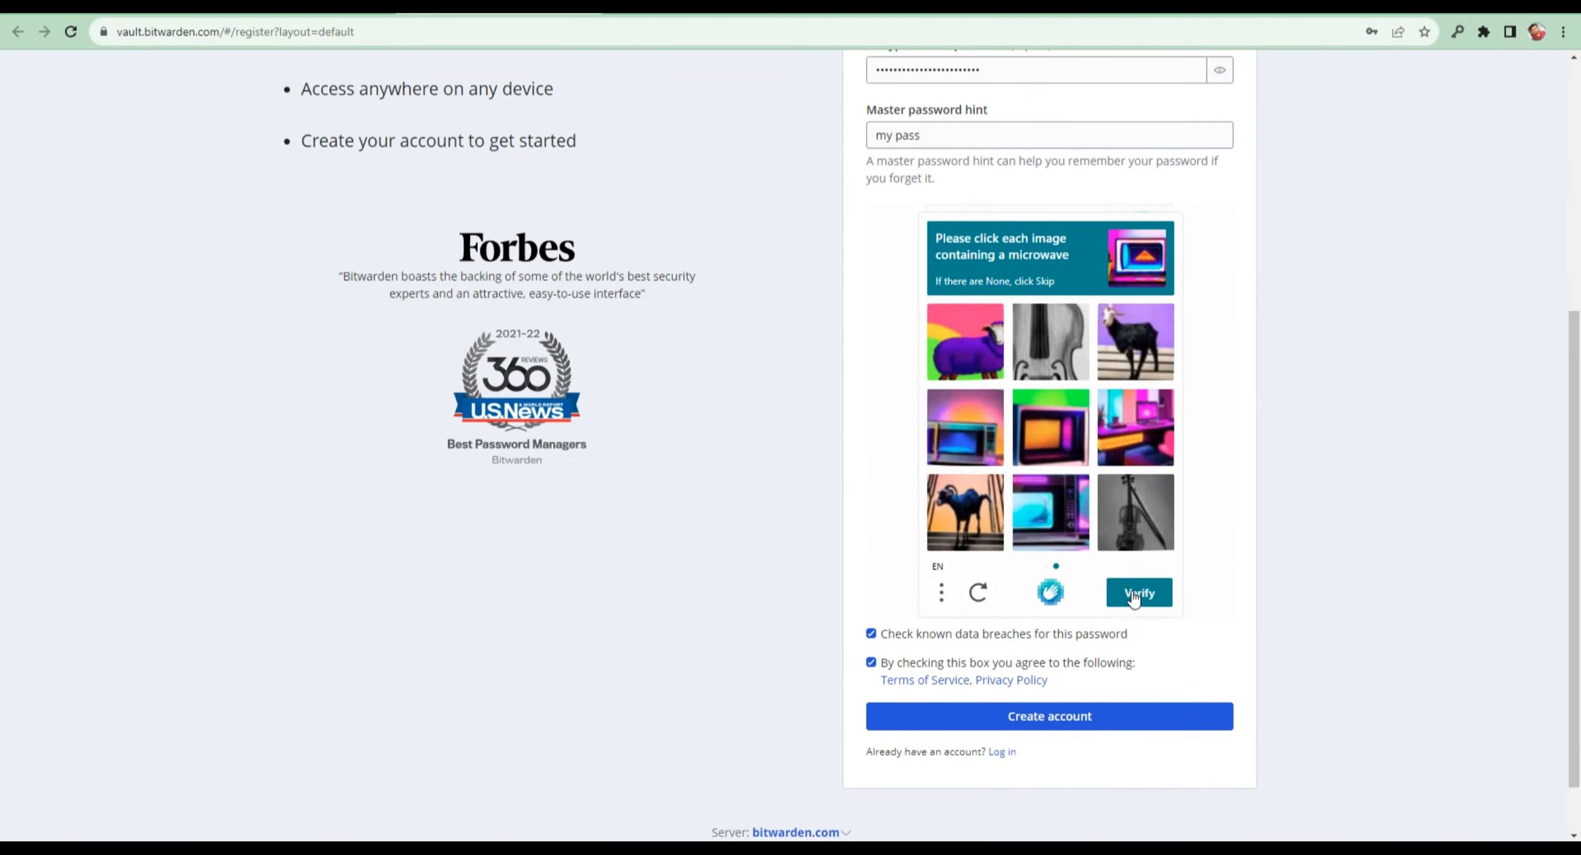
# Step: Solve the microwave captcha, create the account, and enter the master password to log in
pyautogui.click(1050, 426)
pyautogui.click(965, 426)
pyautogui.click(1060, 541)
pyautogui.click(1139, 593)
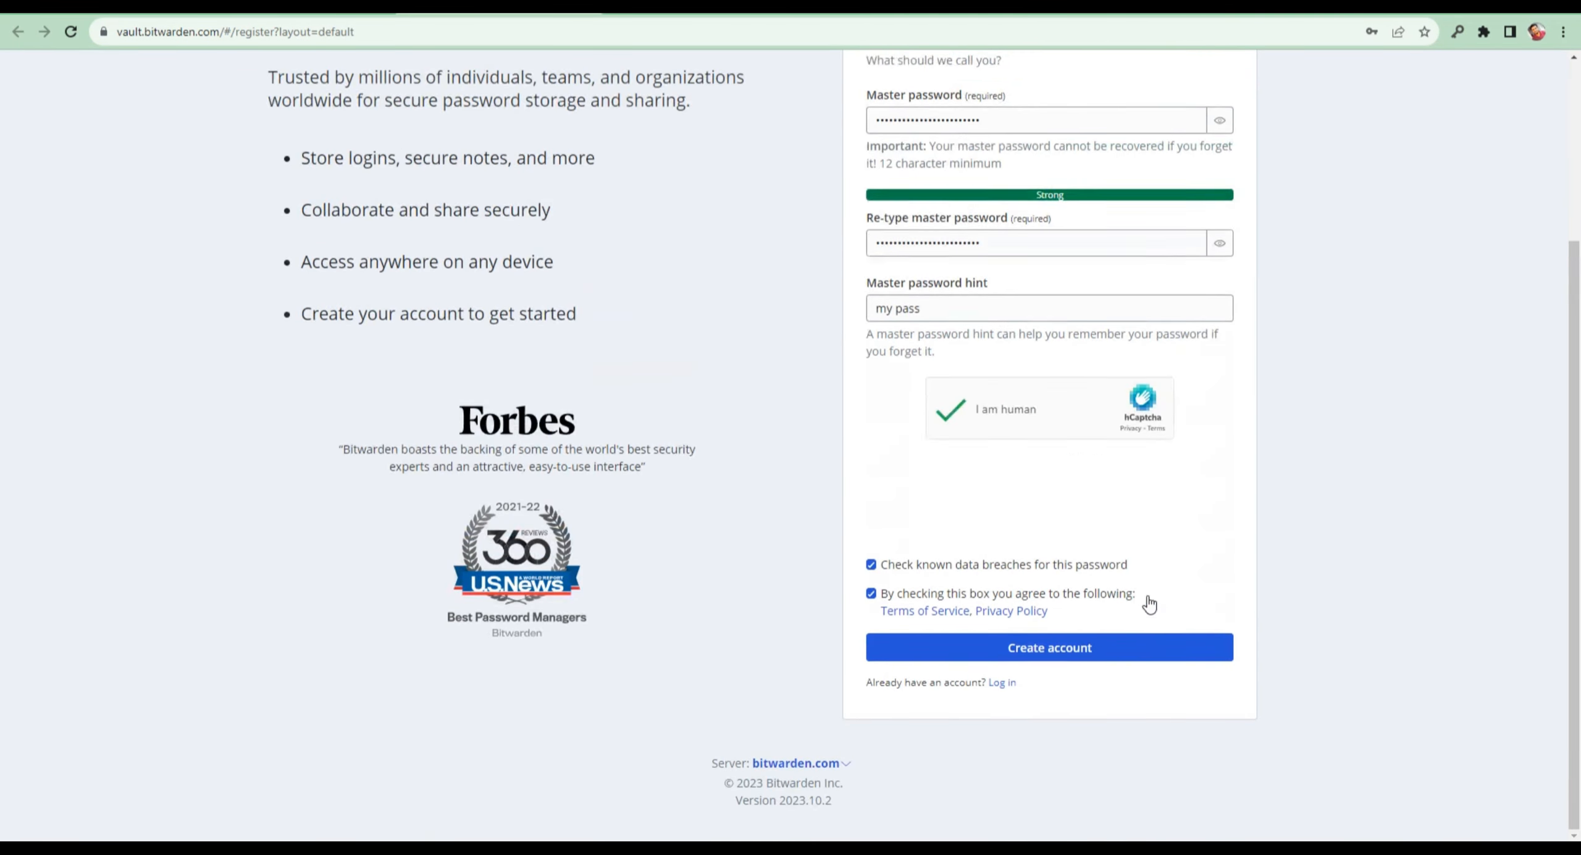
pyautogui.click(1054, 625)
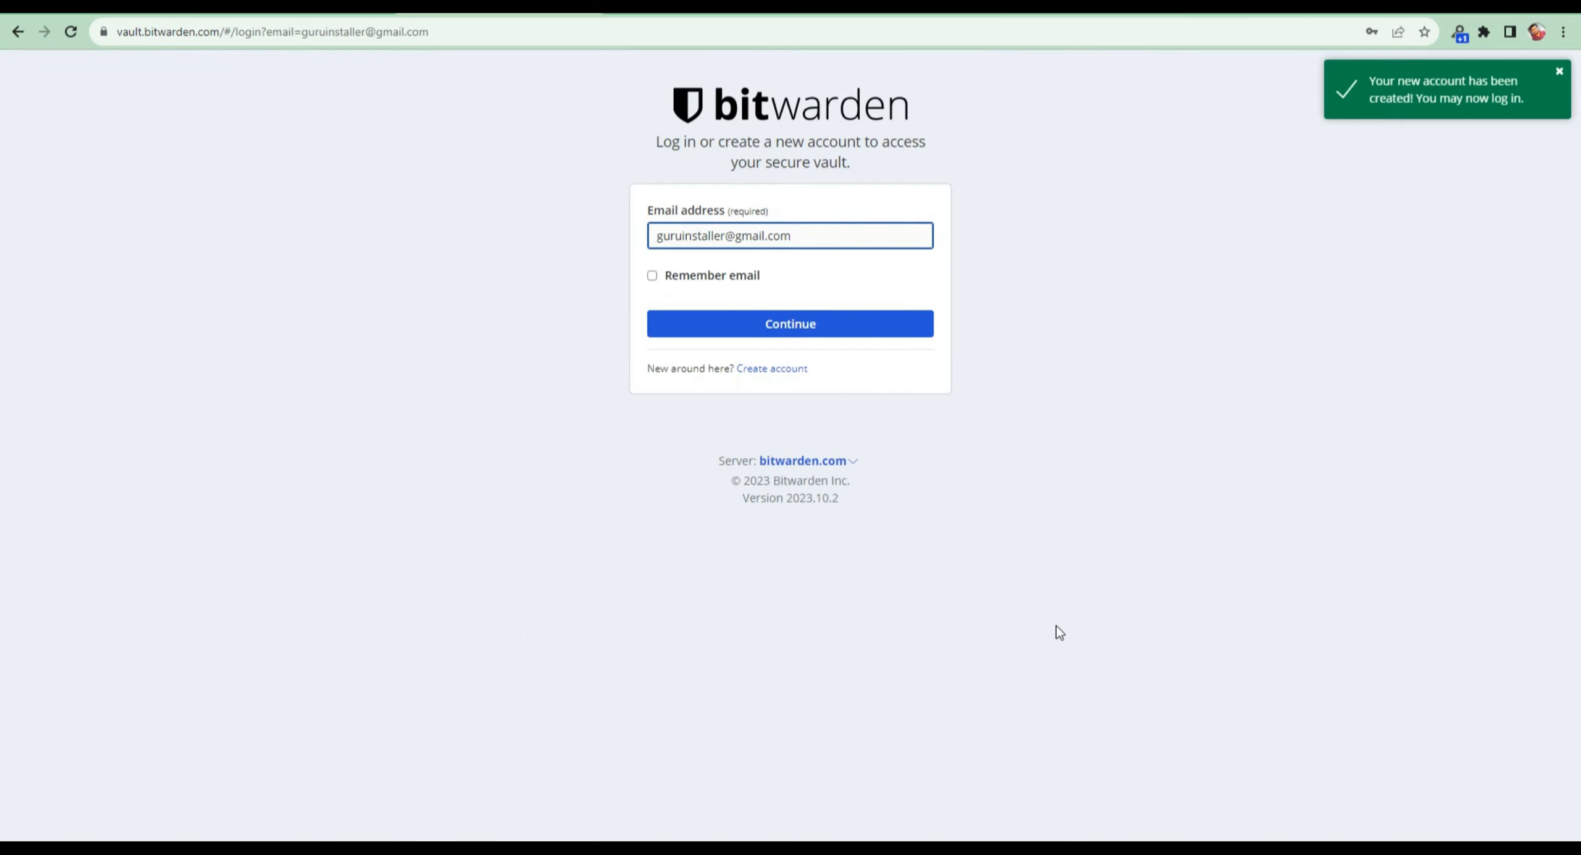
pyautogui.click(731, 326)
pyautogui.write('•')
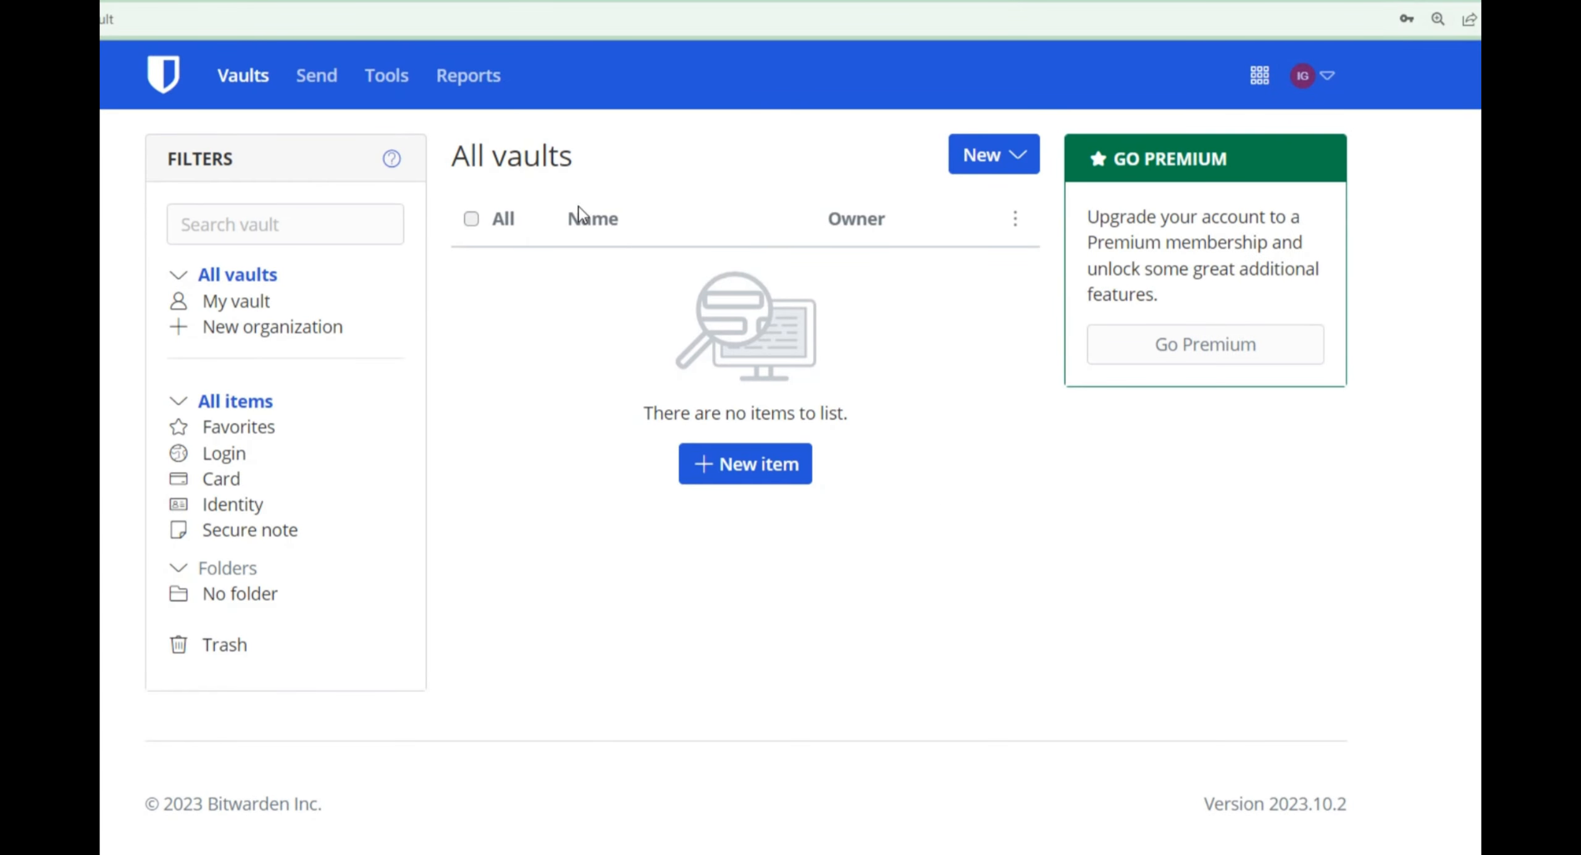
# Step: Create a folder named 'Personal password' in My vault
pyautogui.click(988, 154)
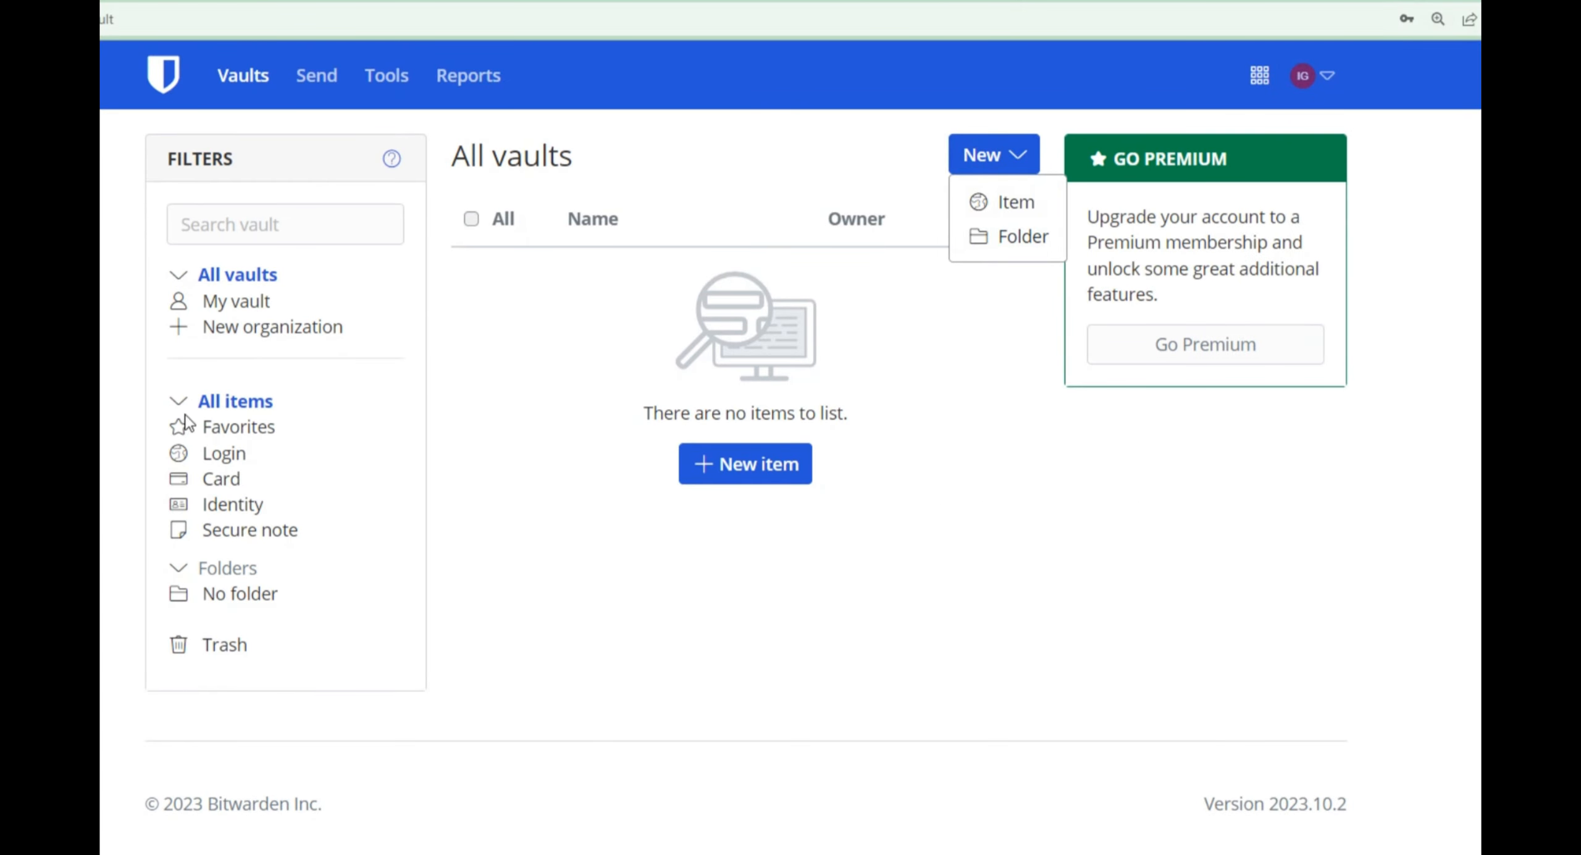
pyautogui.click(239, 300)
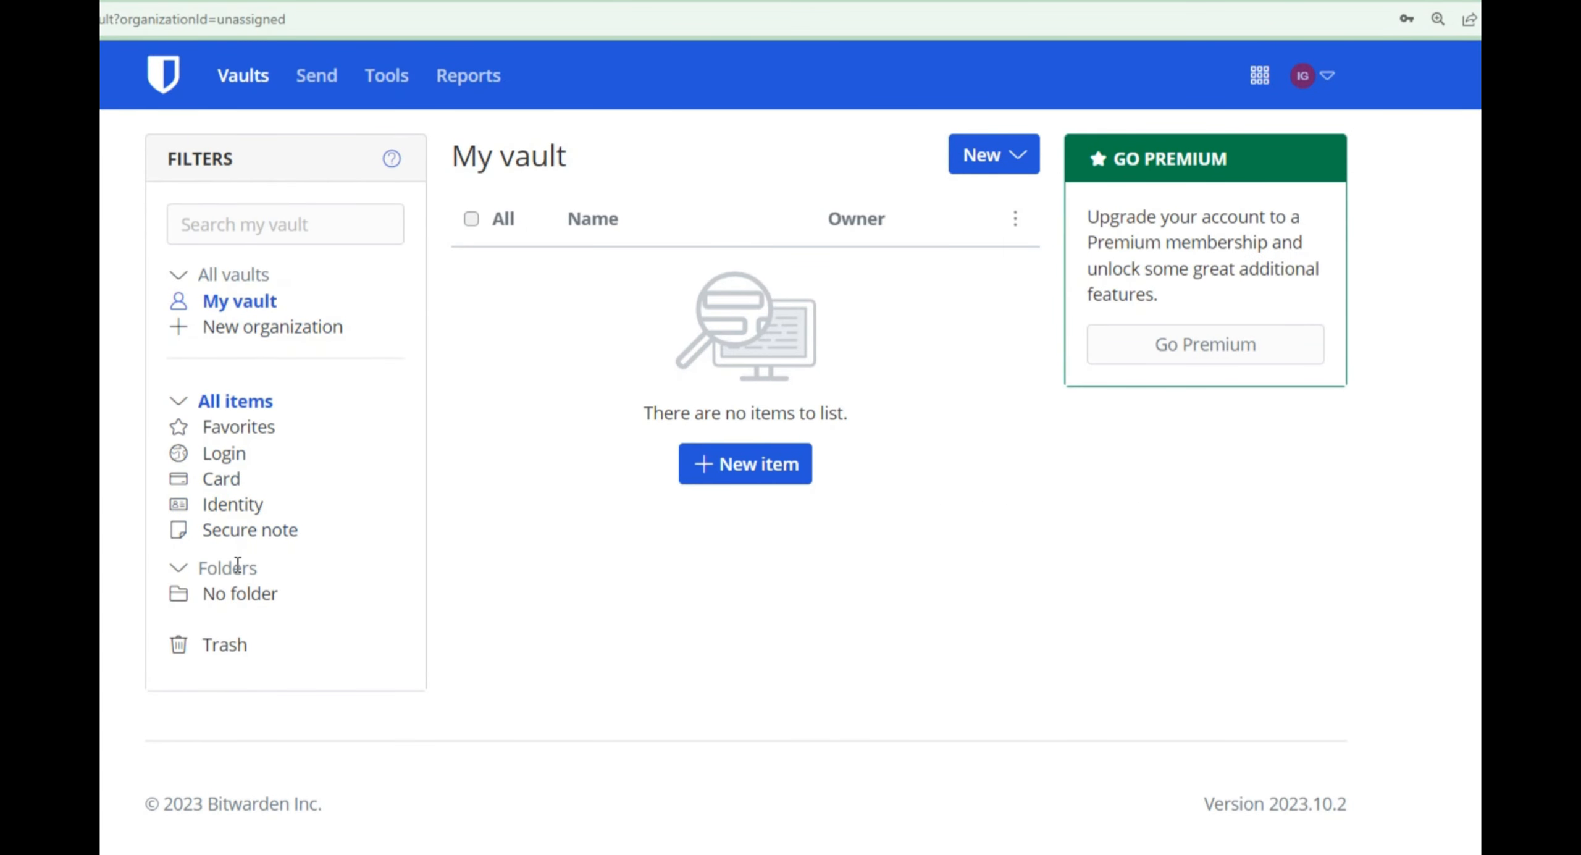
pyautogui.click(991, 154)
pyautogui.click(998, 236)
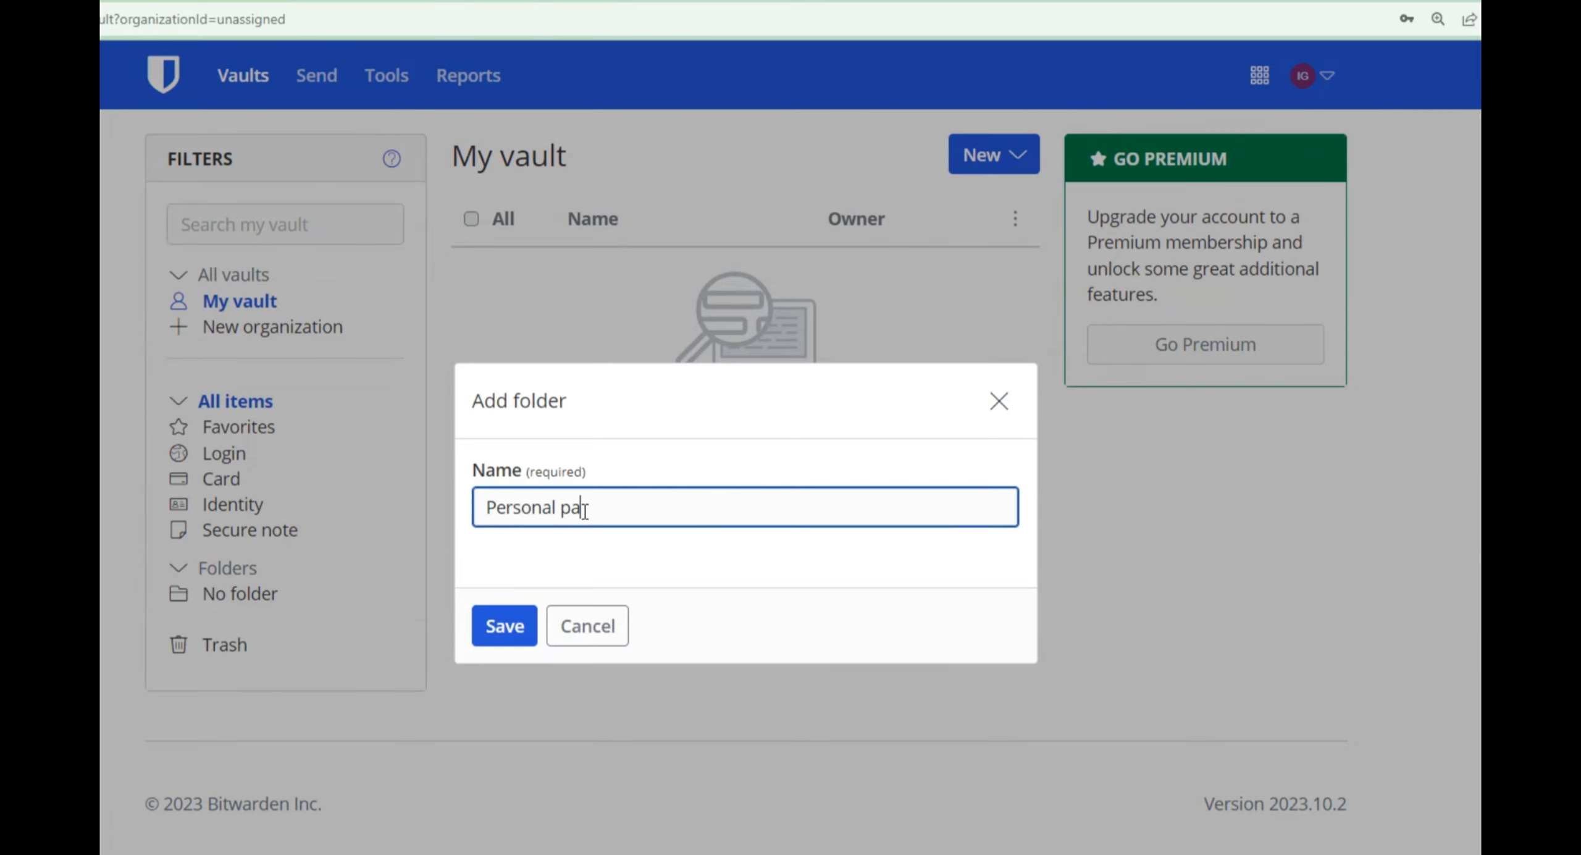
pyautogui.click(505, 625)
# Step: Open the Personal password folder and start a new Login item, going through its fields
pyautogui.click(253, 593)
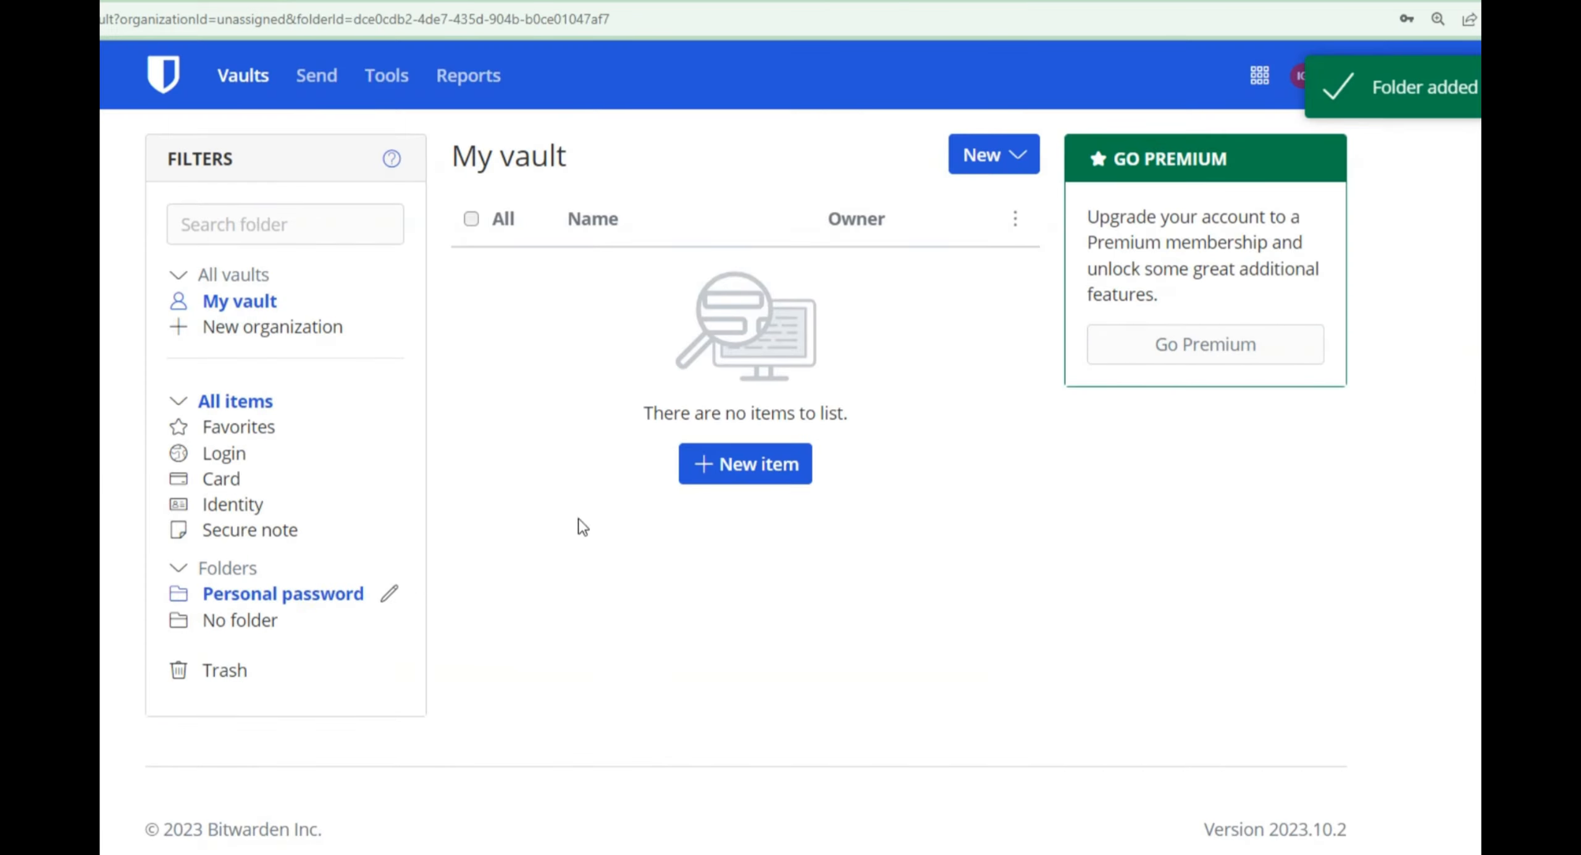
pyautogui.click(744, 462)
pyautogui.click(434, 229)
pyautogui.click(434, 247)
pyautogui.click(570, 399)
pyautogui.click(465, 496)
pyautogui.click(579, 594)
pyautogui.click(935, 592)
pyautogui.click(934, 591)
pyautogui.click(426, 765)
pyautogui.click(464, 242)
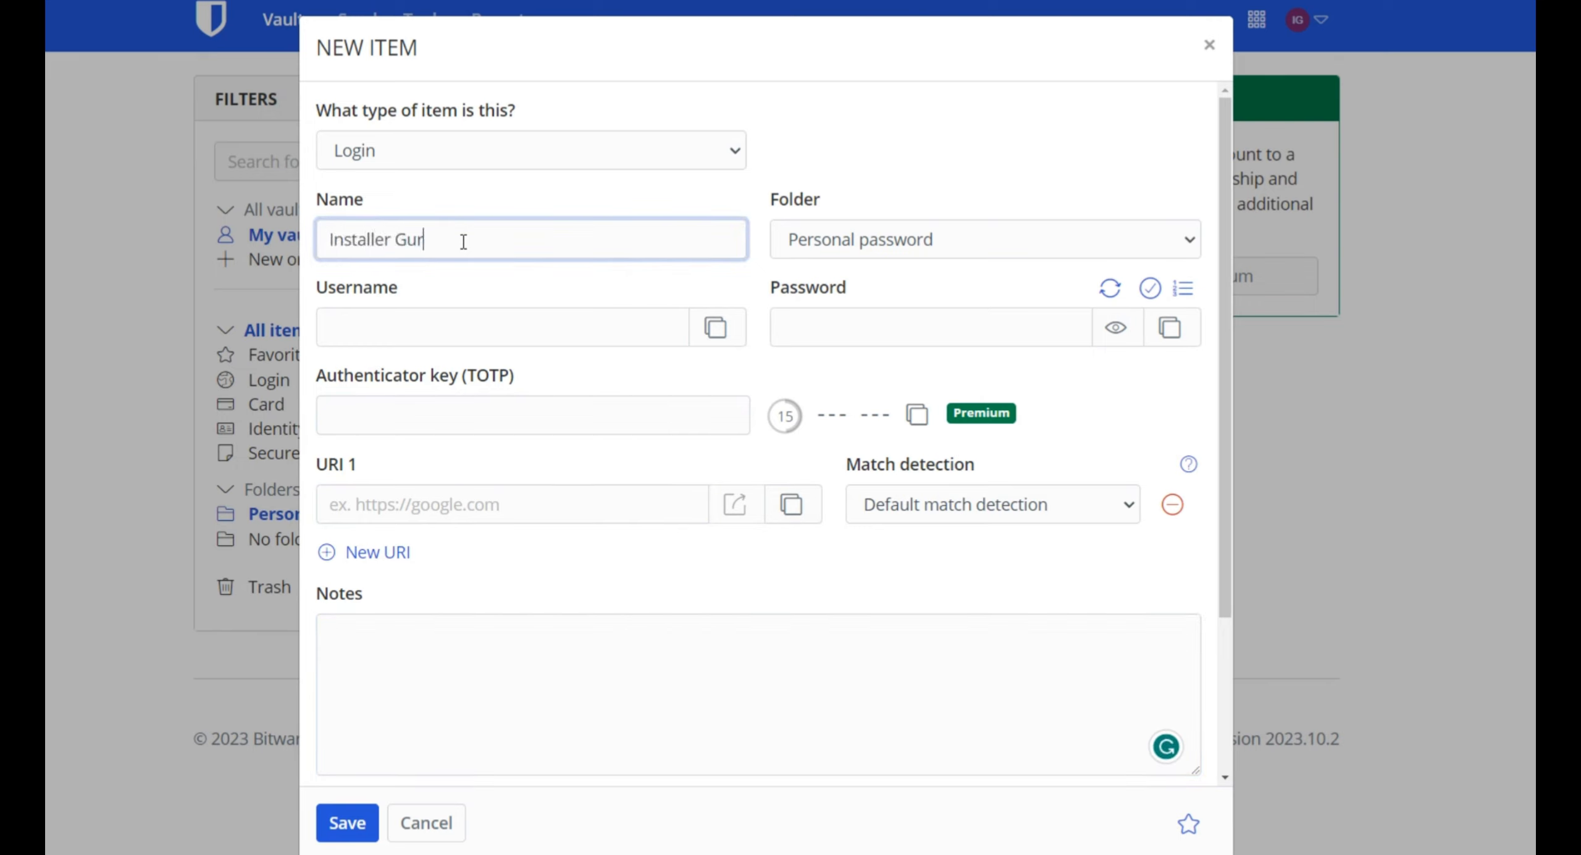
# Step: Save the Installer Guru Cloud login with username 'admin', a password and the pasted site URL
pyautogui.click(475, 338)
pyautogui.write('admin')
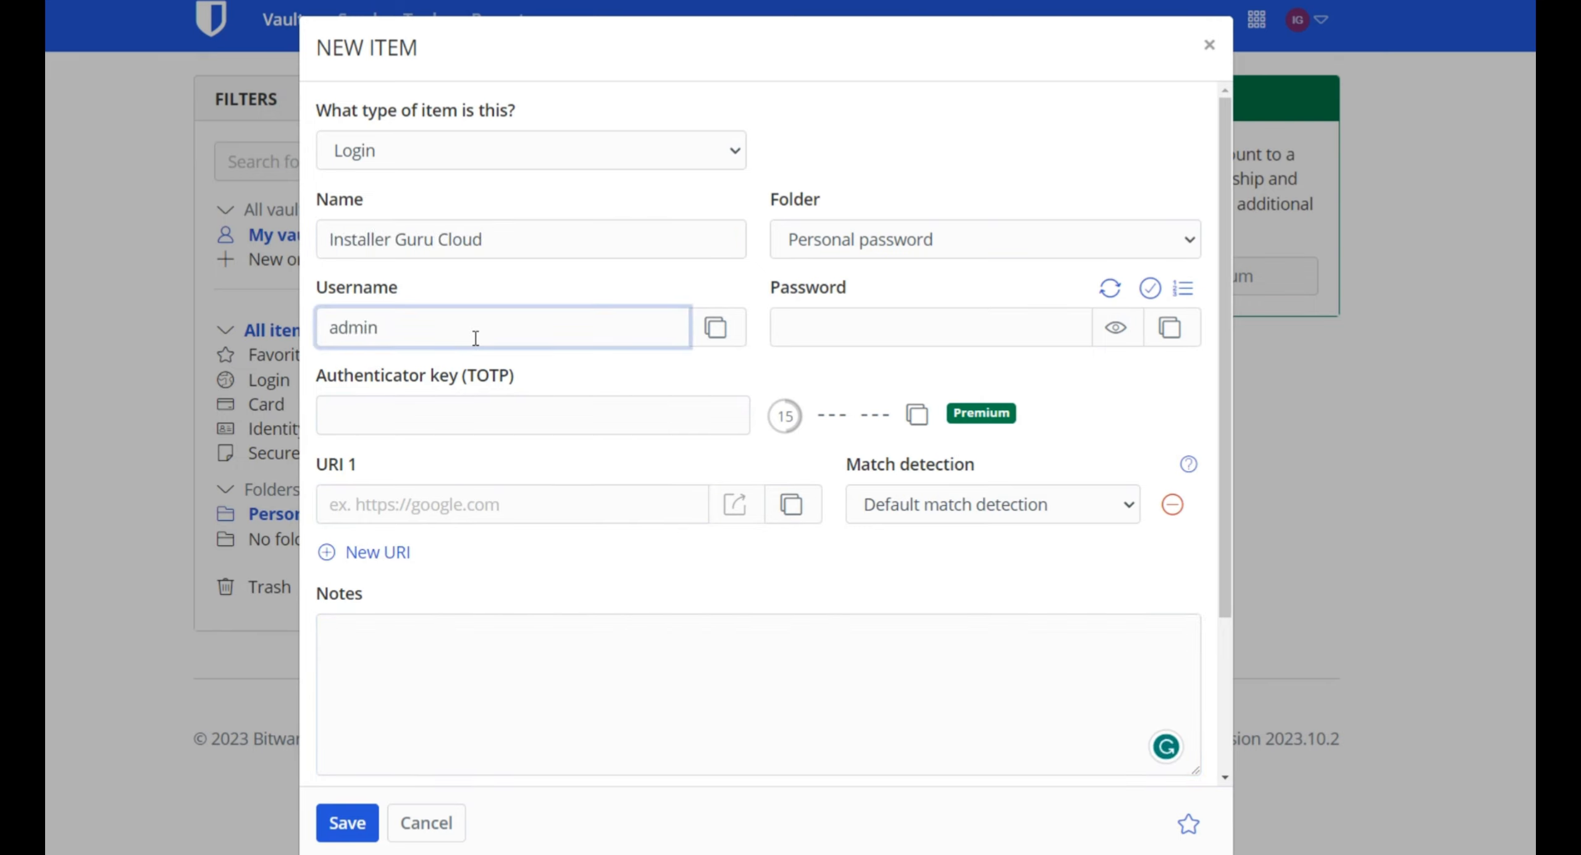
pyautogui.click(835, 330)
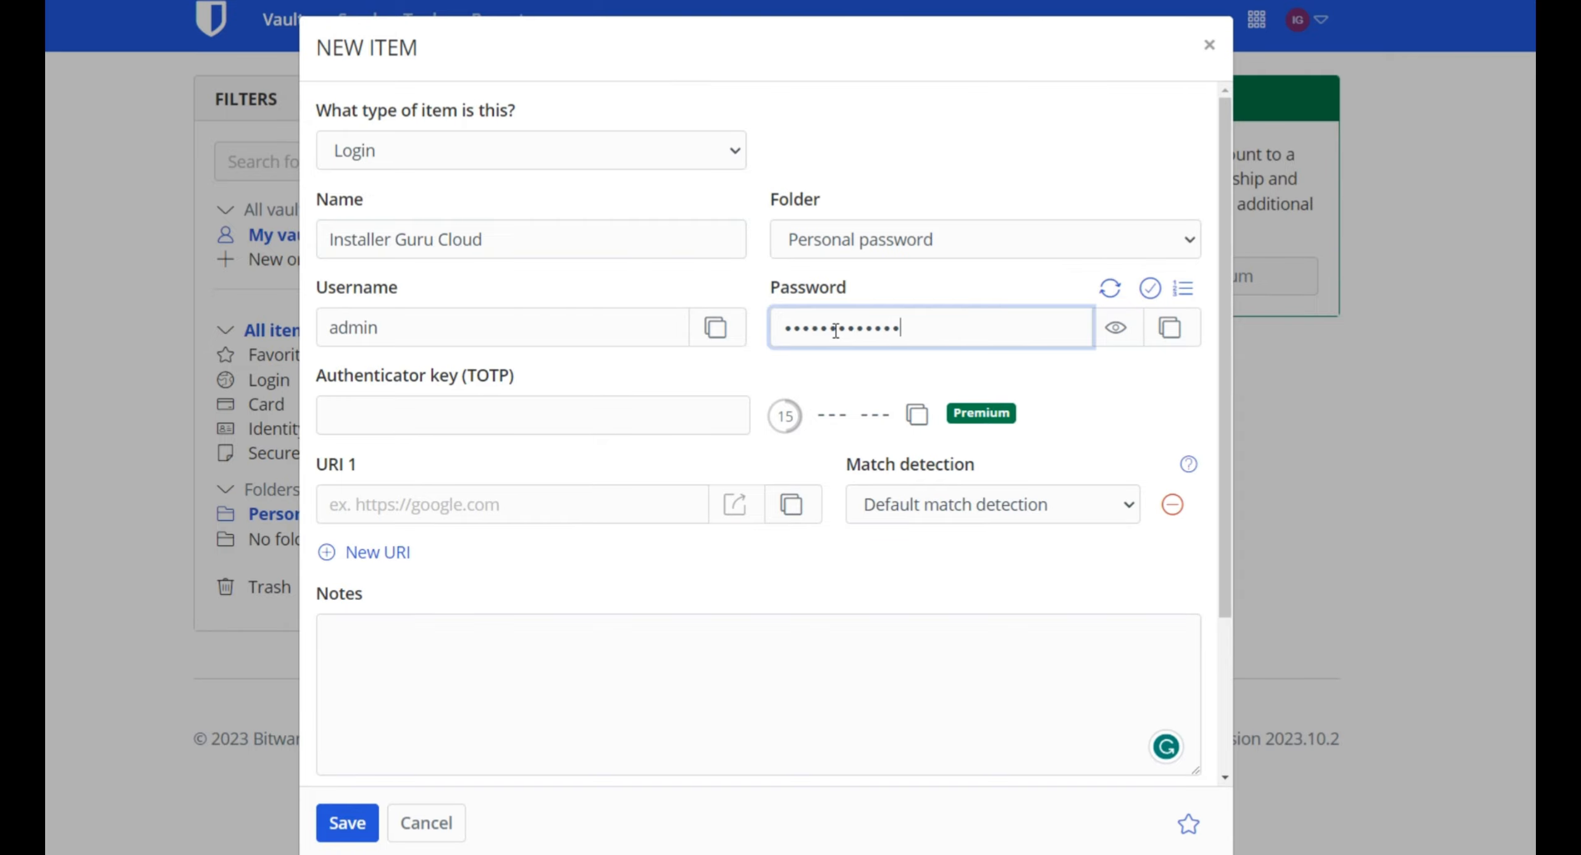
pyautogui.click(511, 489)
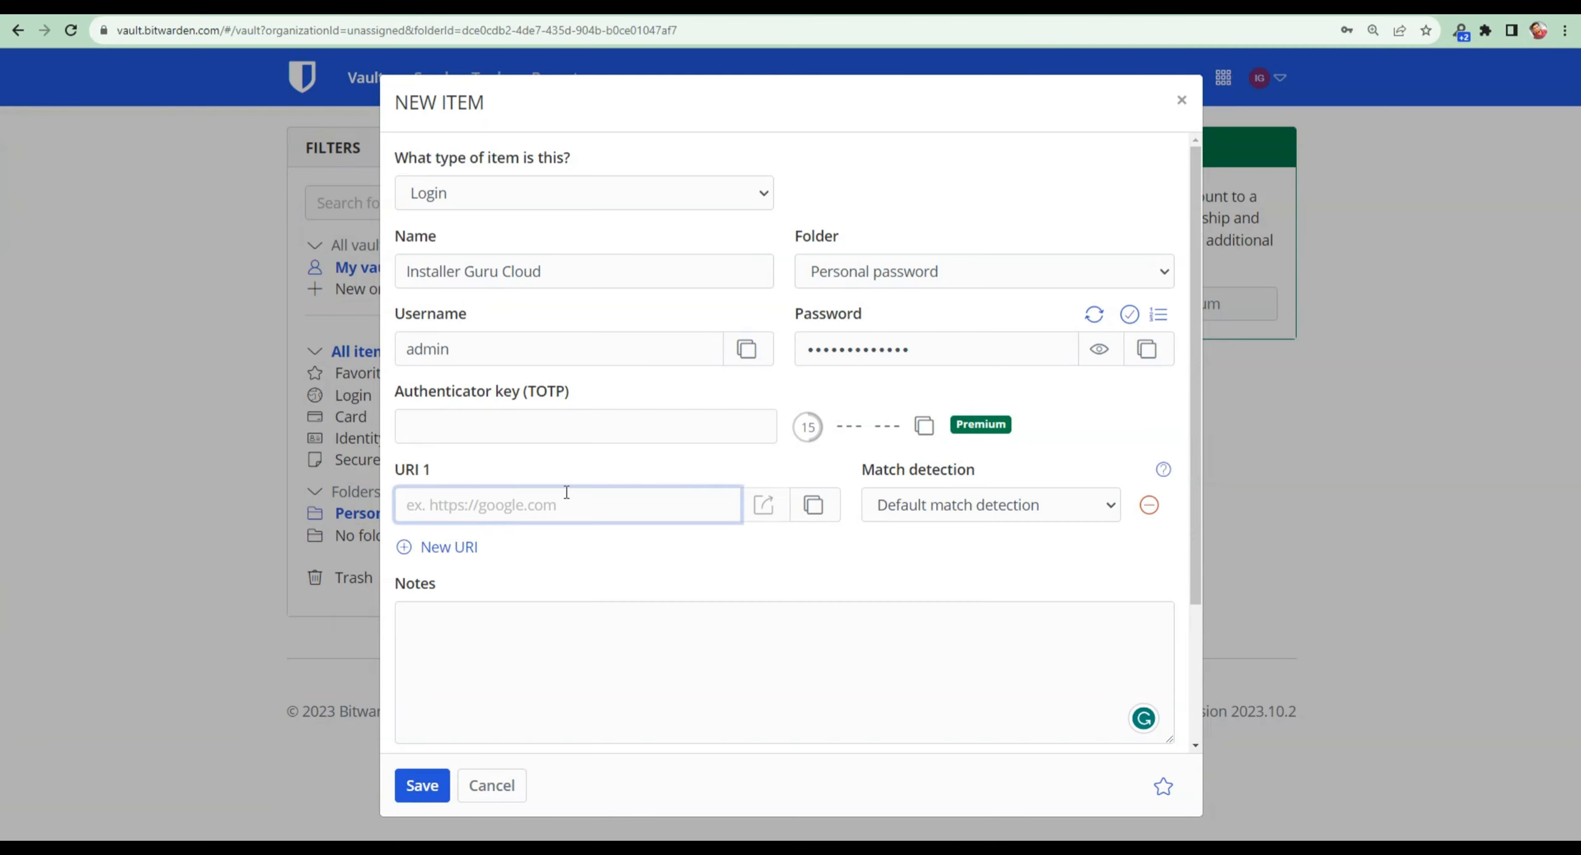
pyautogui.write('https://cloud.installerguru.in/index.php/login')
pyautogui.click(420, 783)
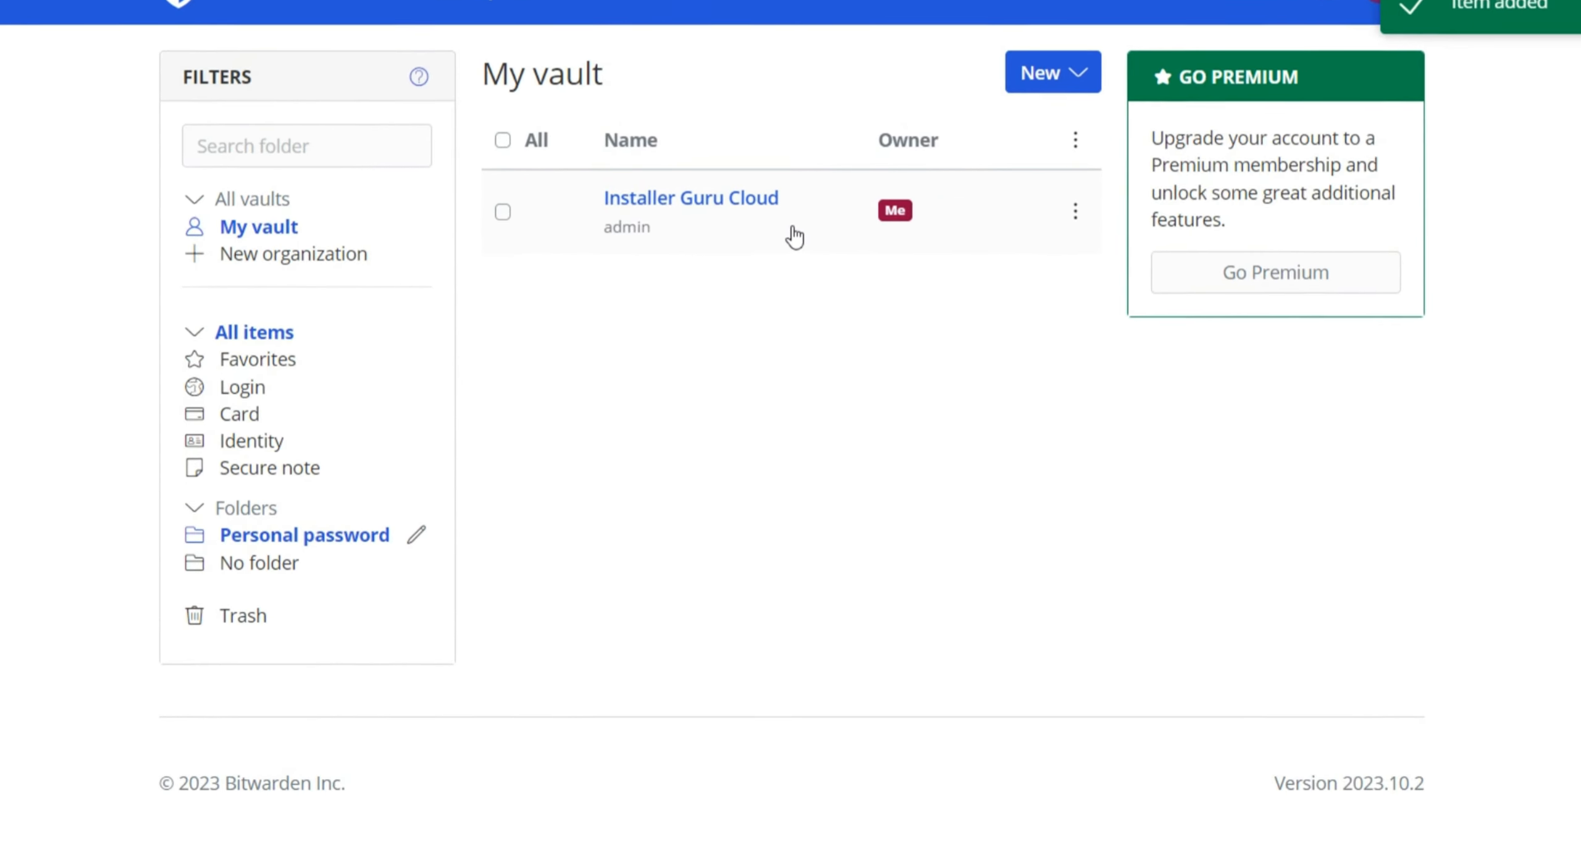
# Step: Review the saved login in Edit Item, then go to the password Generator
pyautogui.click(795, 201)
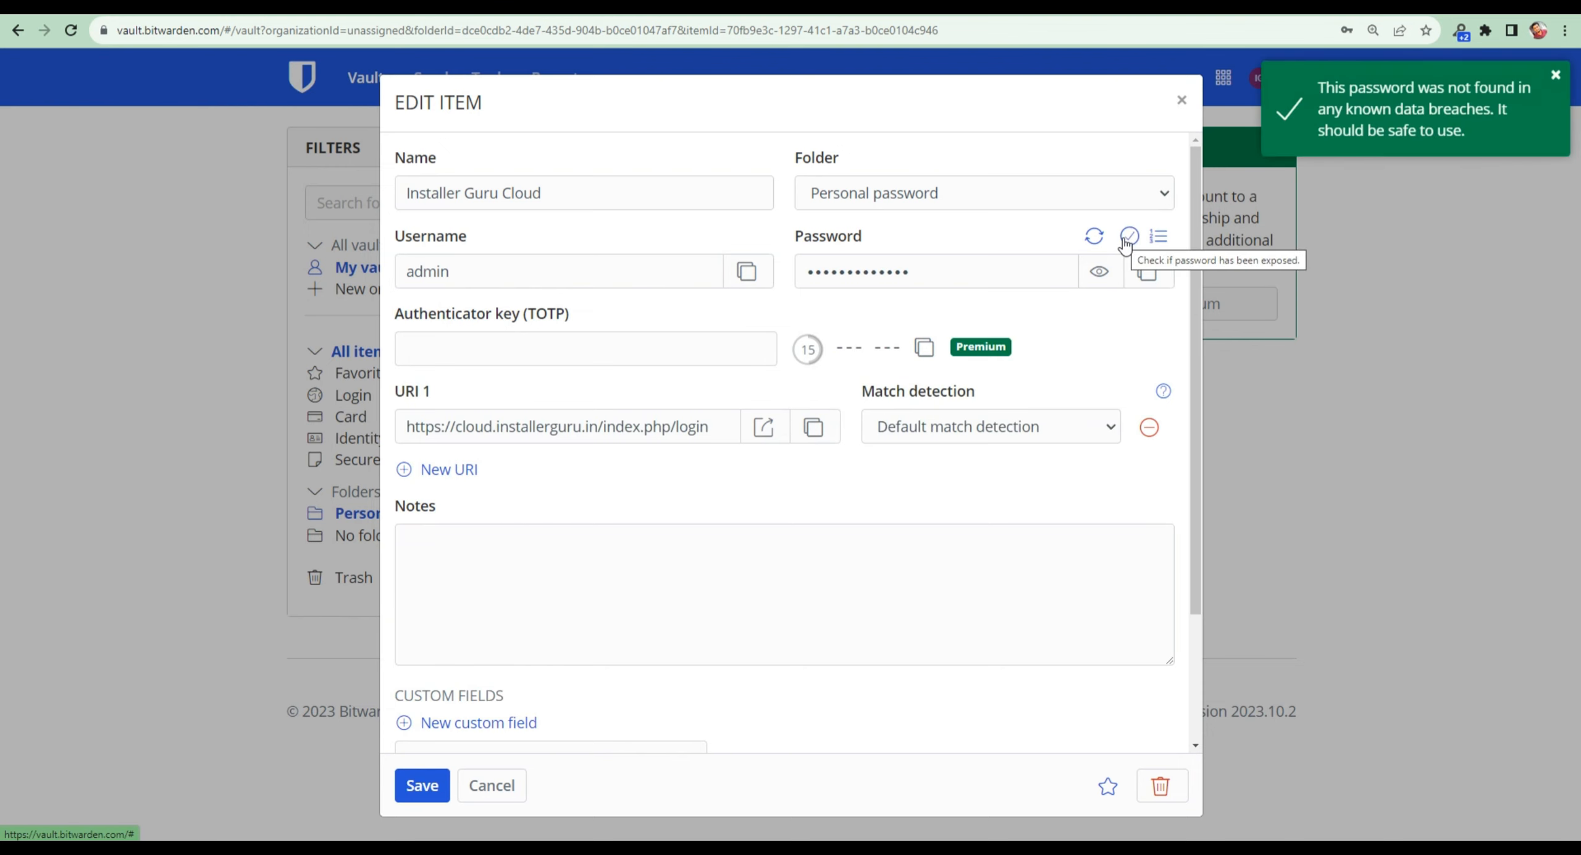
pyautogui.press('Escape')
pyautogui.click(489, 78)
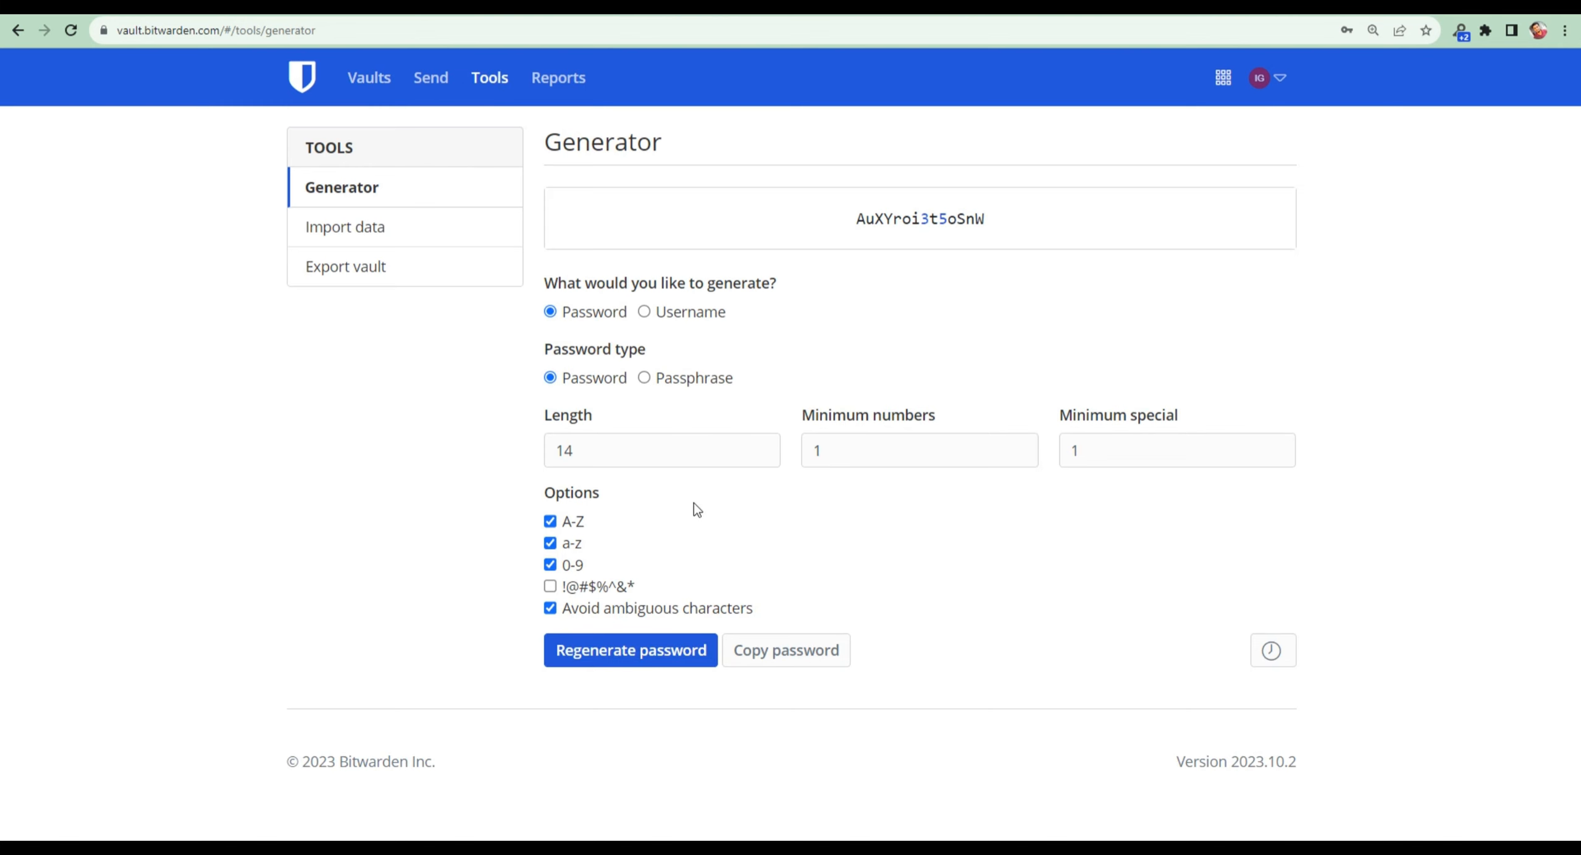
# Step: Return to all vault items and filter by Login, then by Card
pyautogui.click(369, 77)
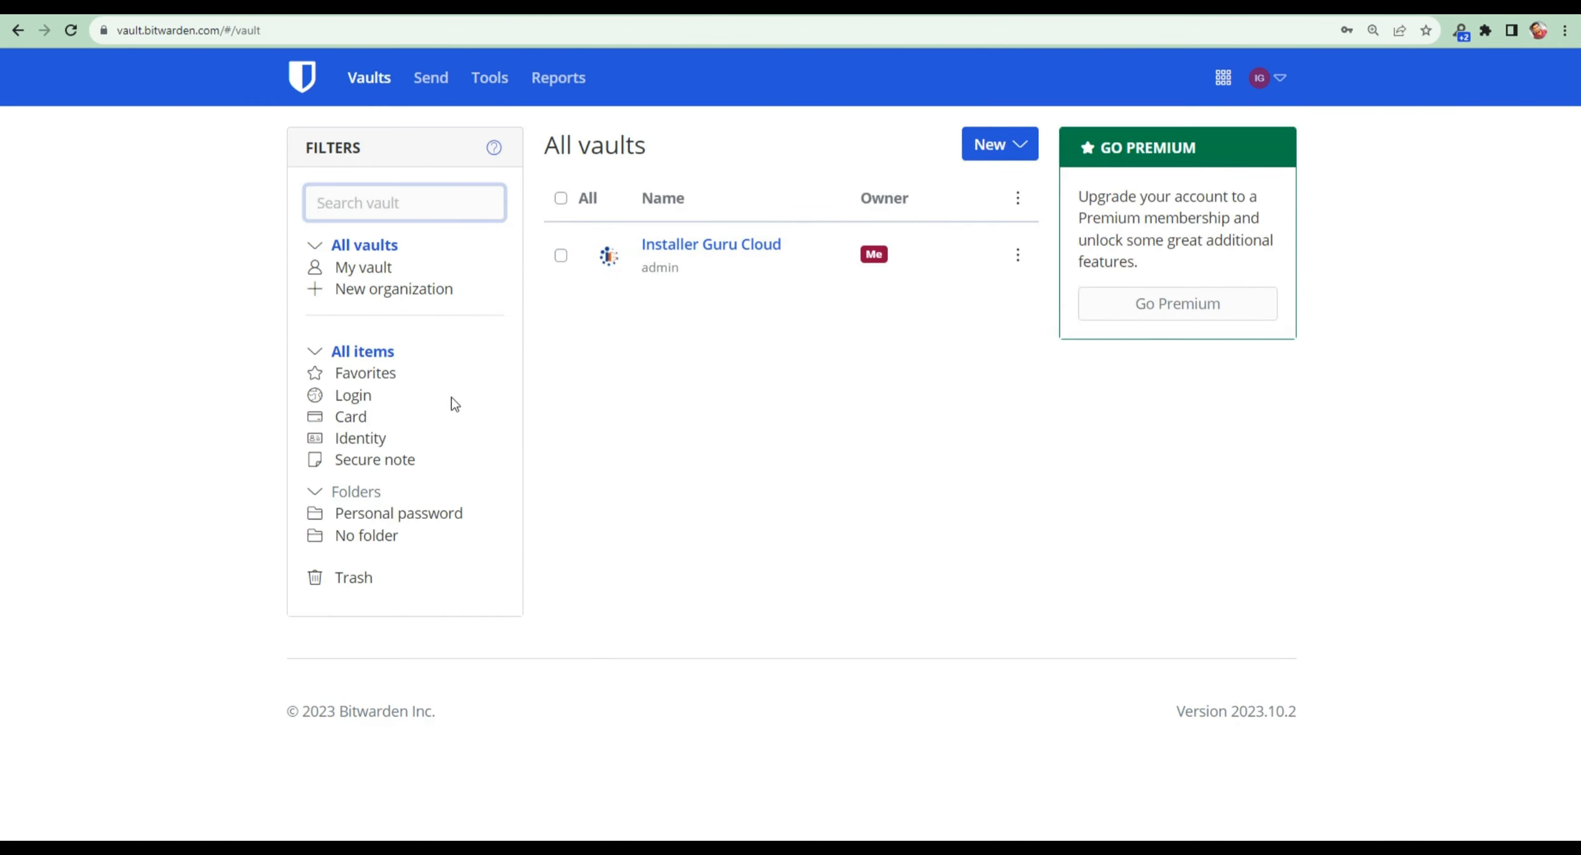
pyautogui.click(354, 398)
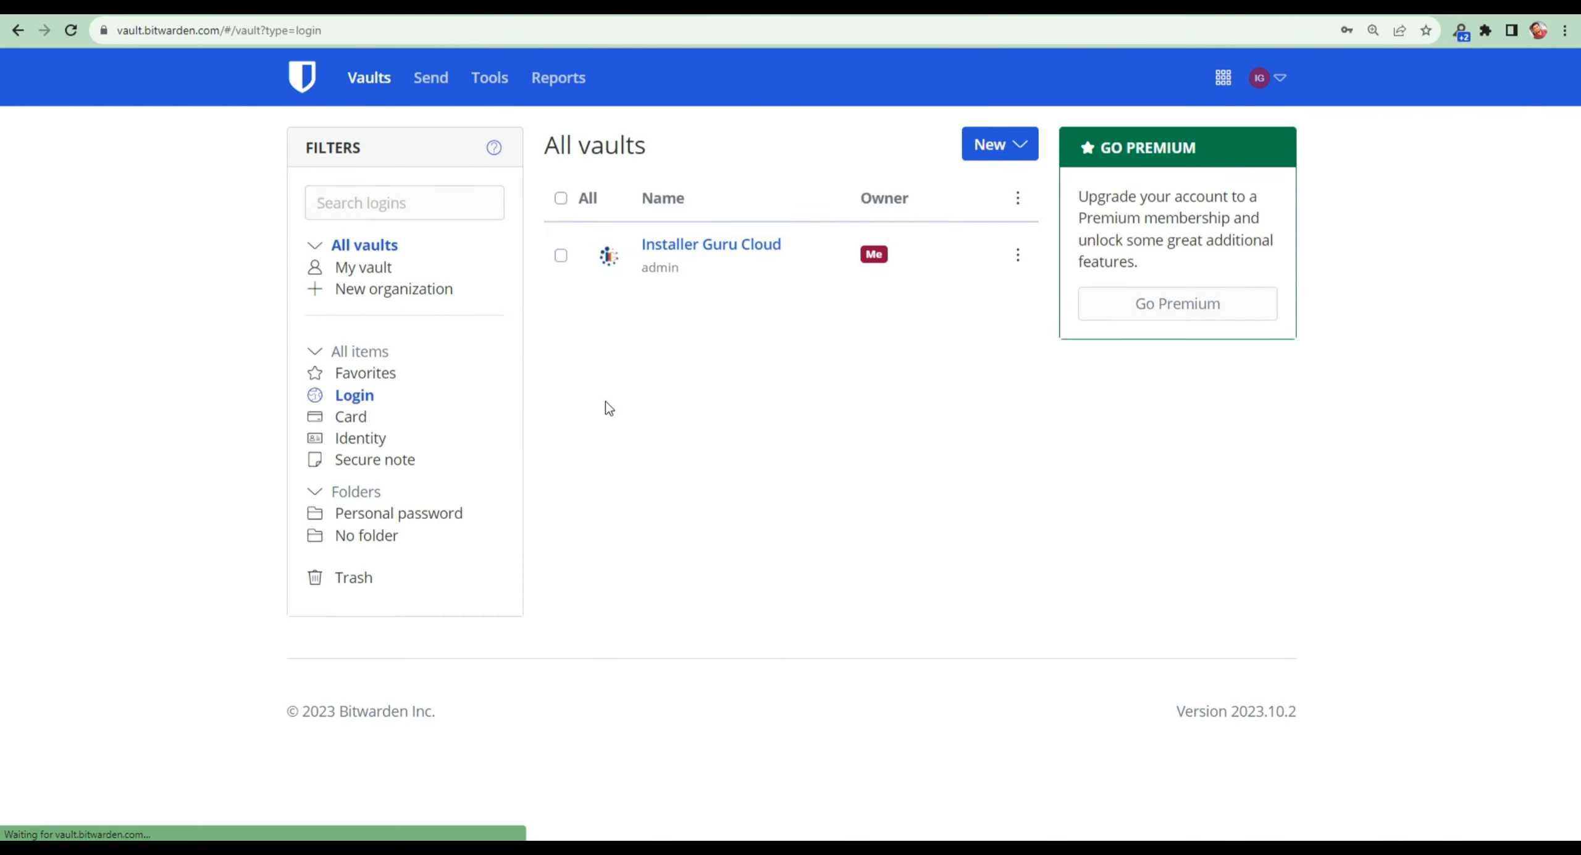
pyautogui.click(352, 417)
# Step: Start a new Card item and look through its Folder, Brand and Expiration month options
pyautogui.click(753, 403)
pyautogui.click(536, 196)
pyautogui.click(537, 198)
pyautogui.click(581, 270)
pyautogui.click(828, 279)
pyautogui.click(827, 280)
pyautogui.press('Tab')
pyautogui.click(852, 349)
pyautogui.click(826, 356)
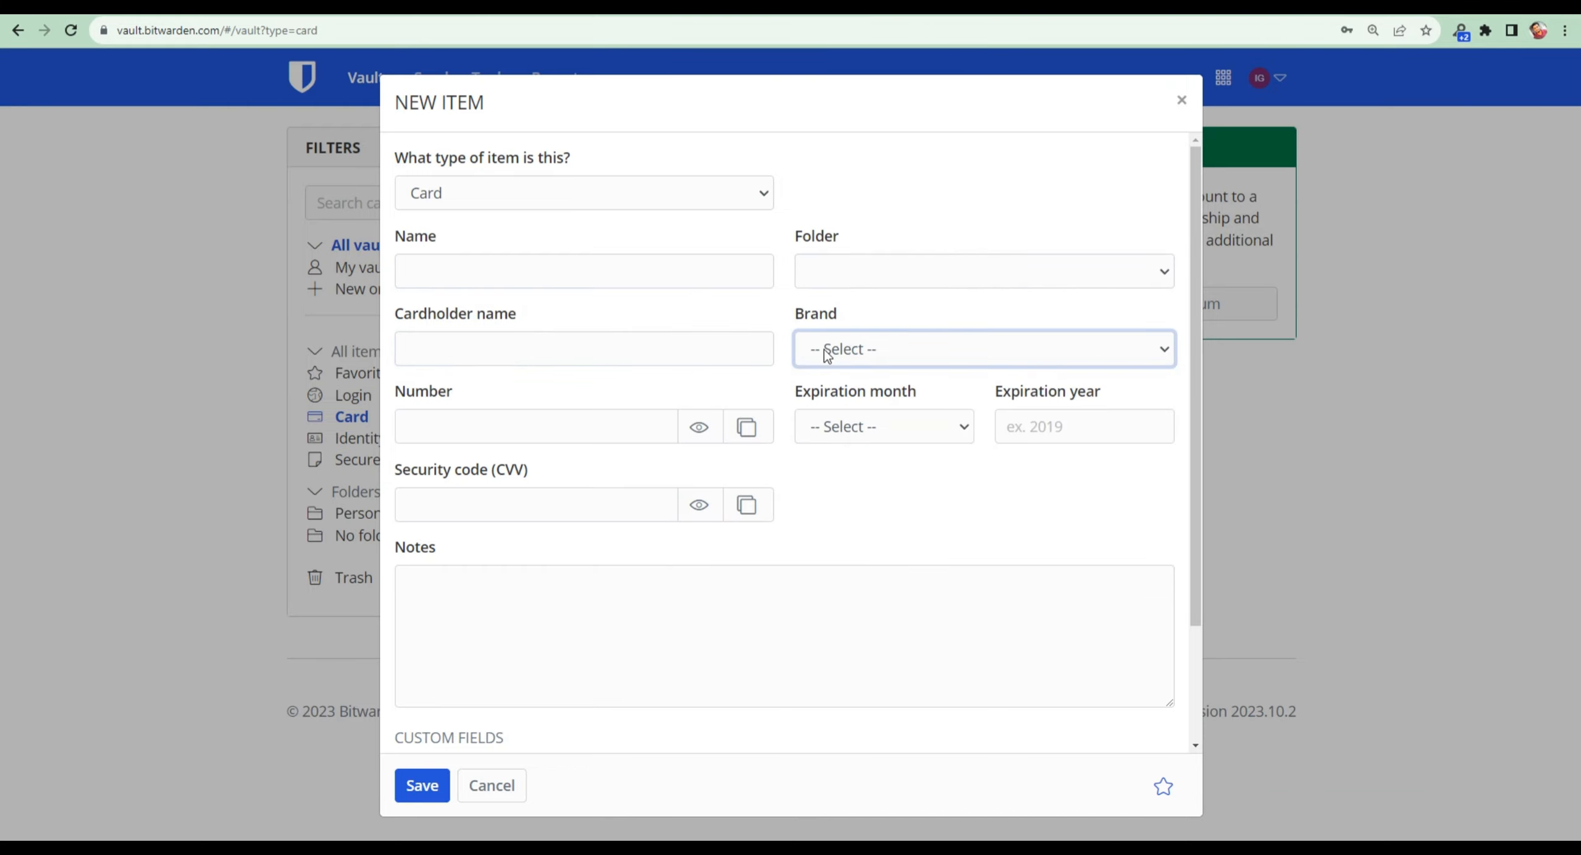
pyautogui.click(846, 430)
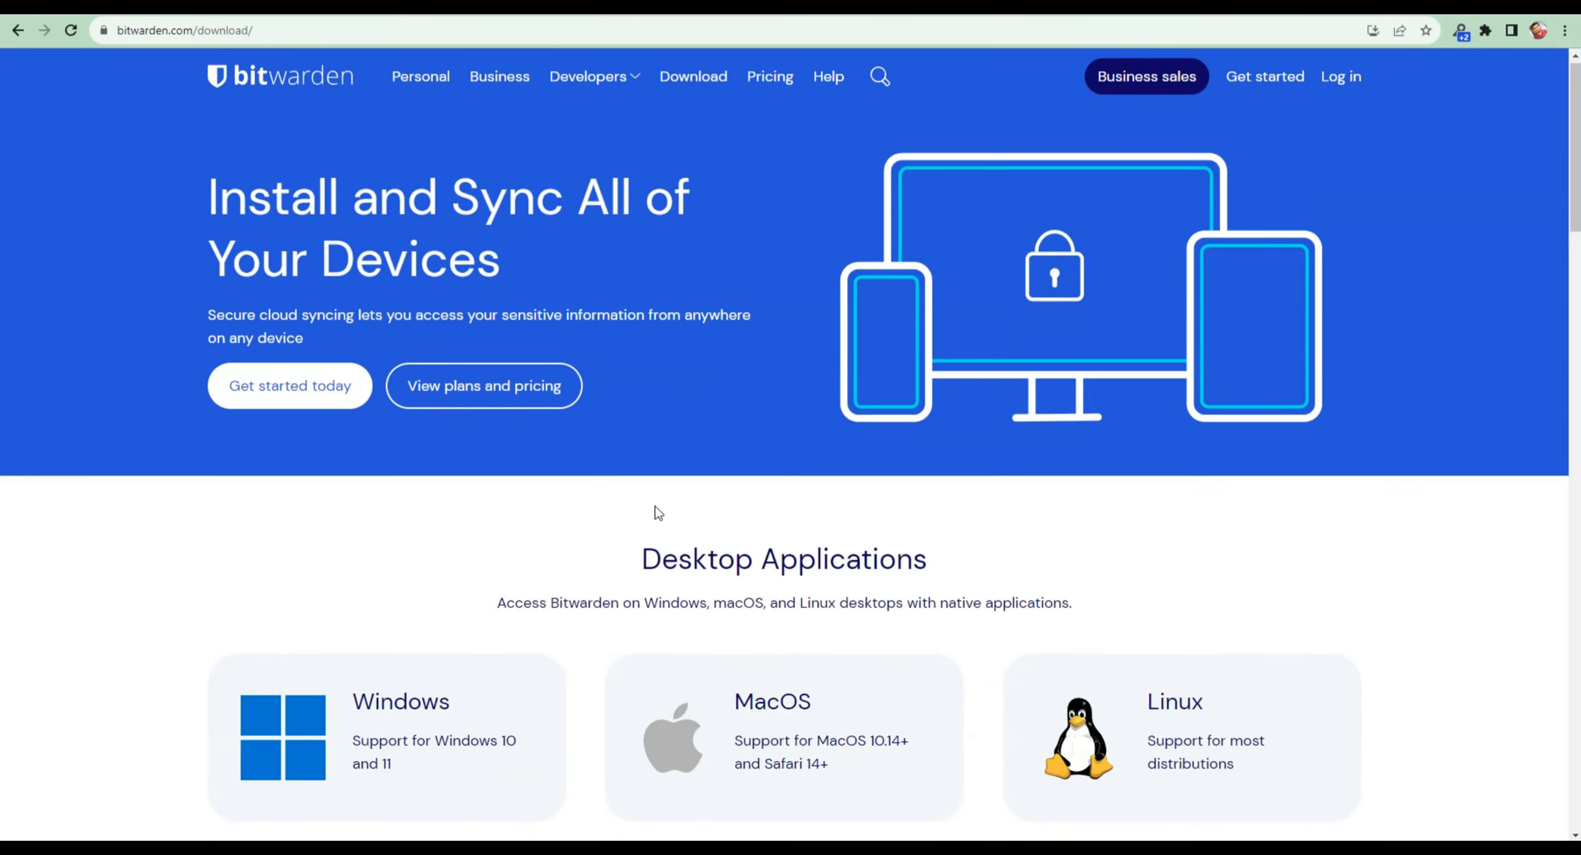
# Step: Download the Windows desktop app and finish its installer
pyautogui.scroll(-5, 658, 513)
pyautogui.click(436, 362)
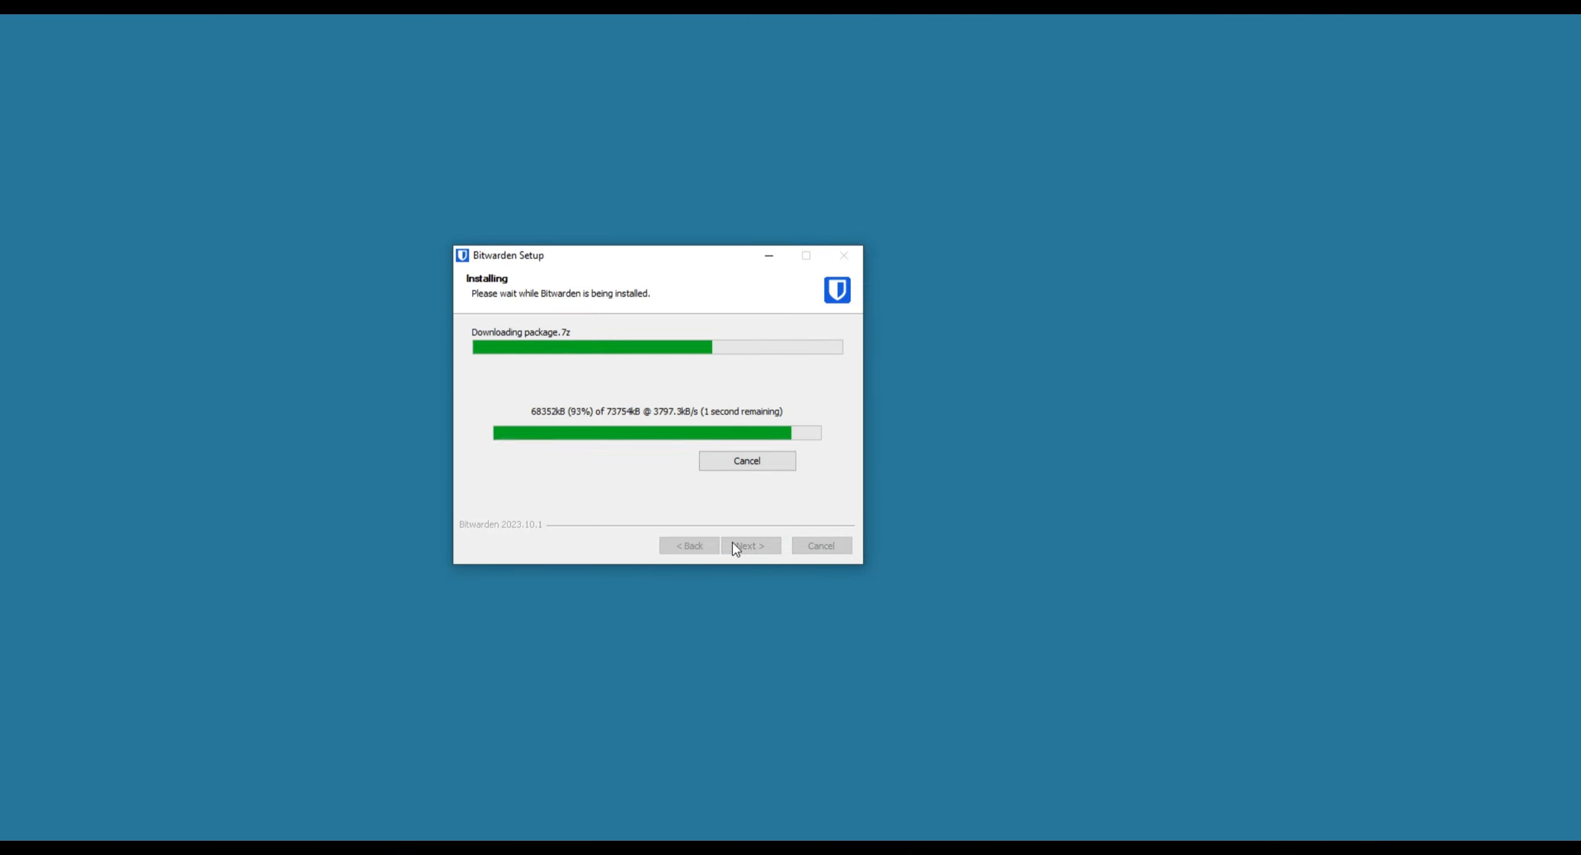
pyautogui.click(732, 545)
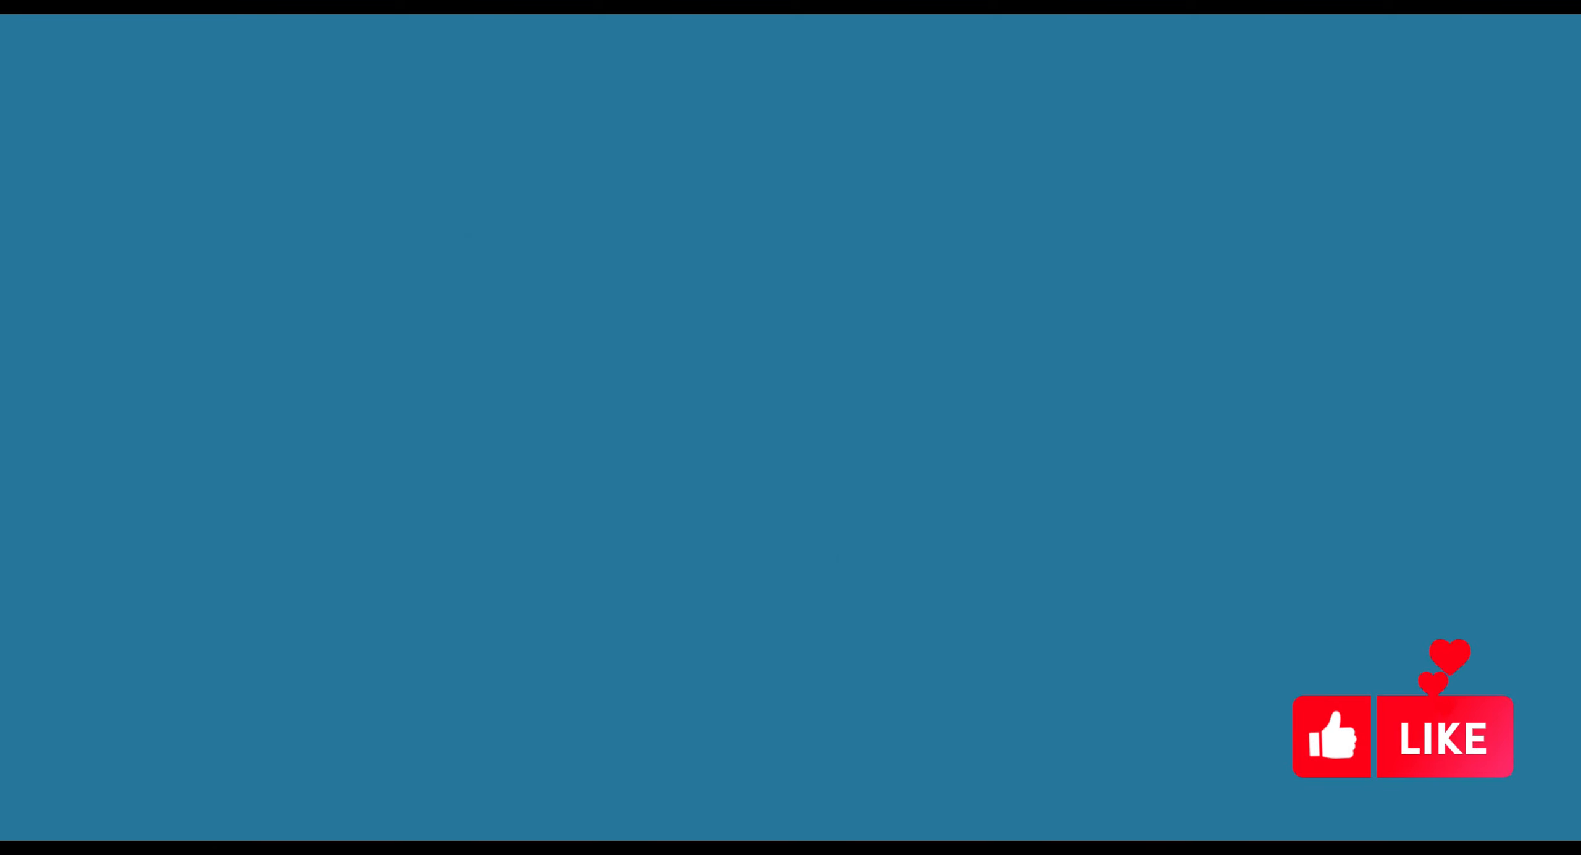
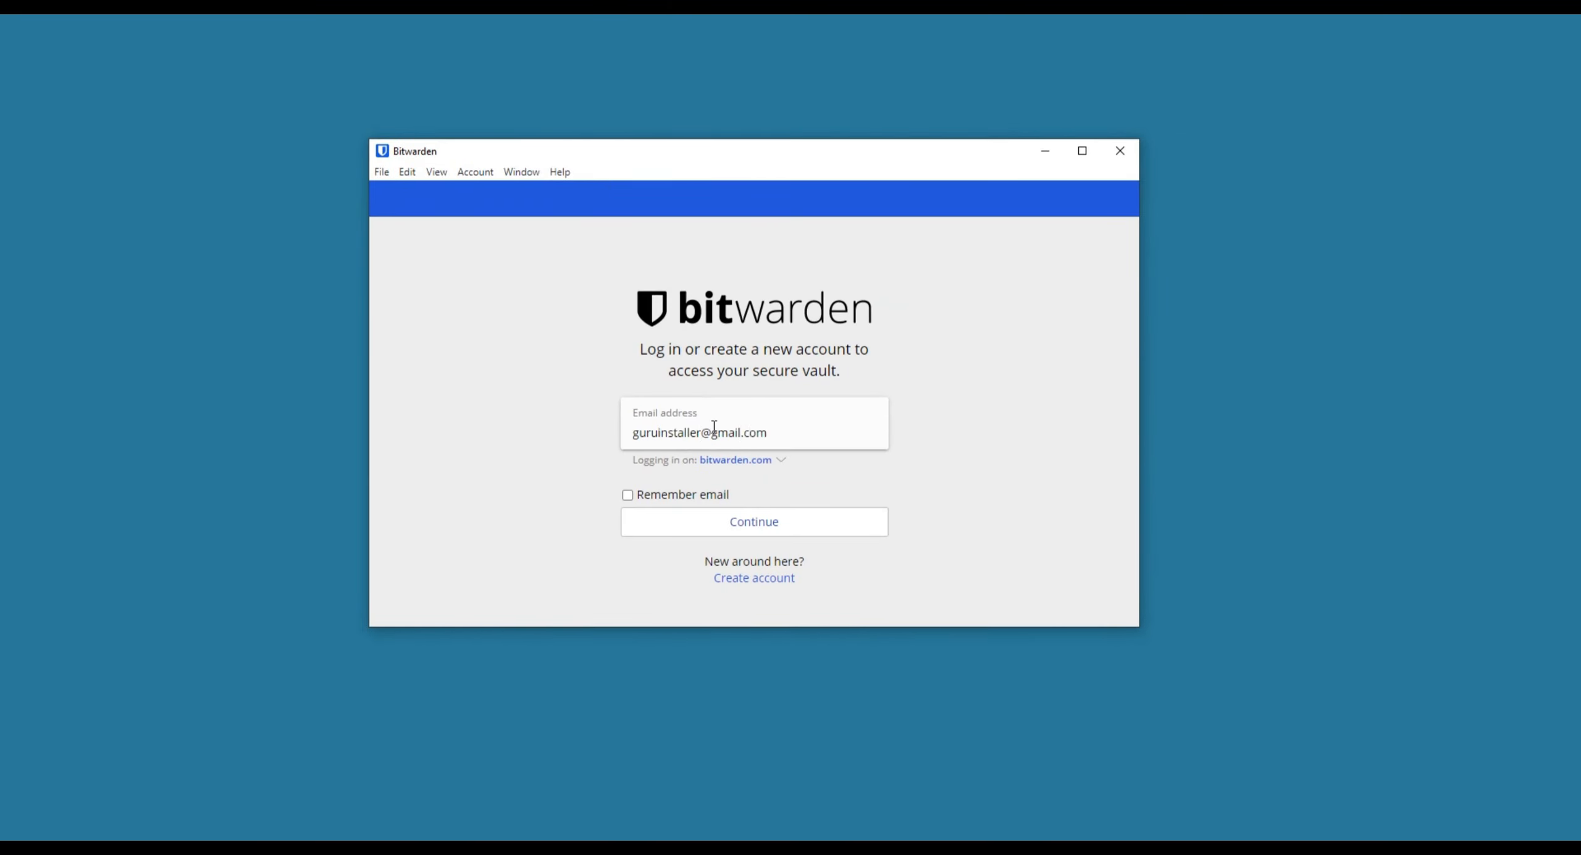
# Step: Sign in to the desktop app with the account e-mail and master password
pyautogui.press('Return')
pyautogui.write('***')
pyautogui.press('Return')
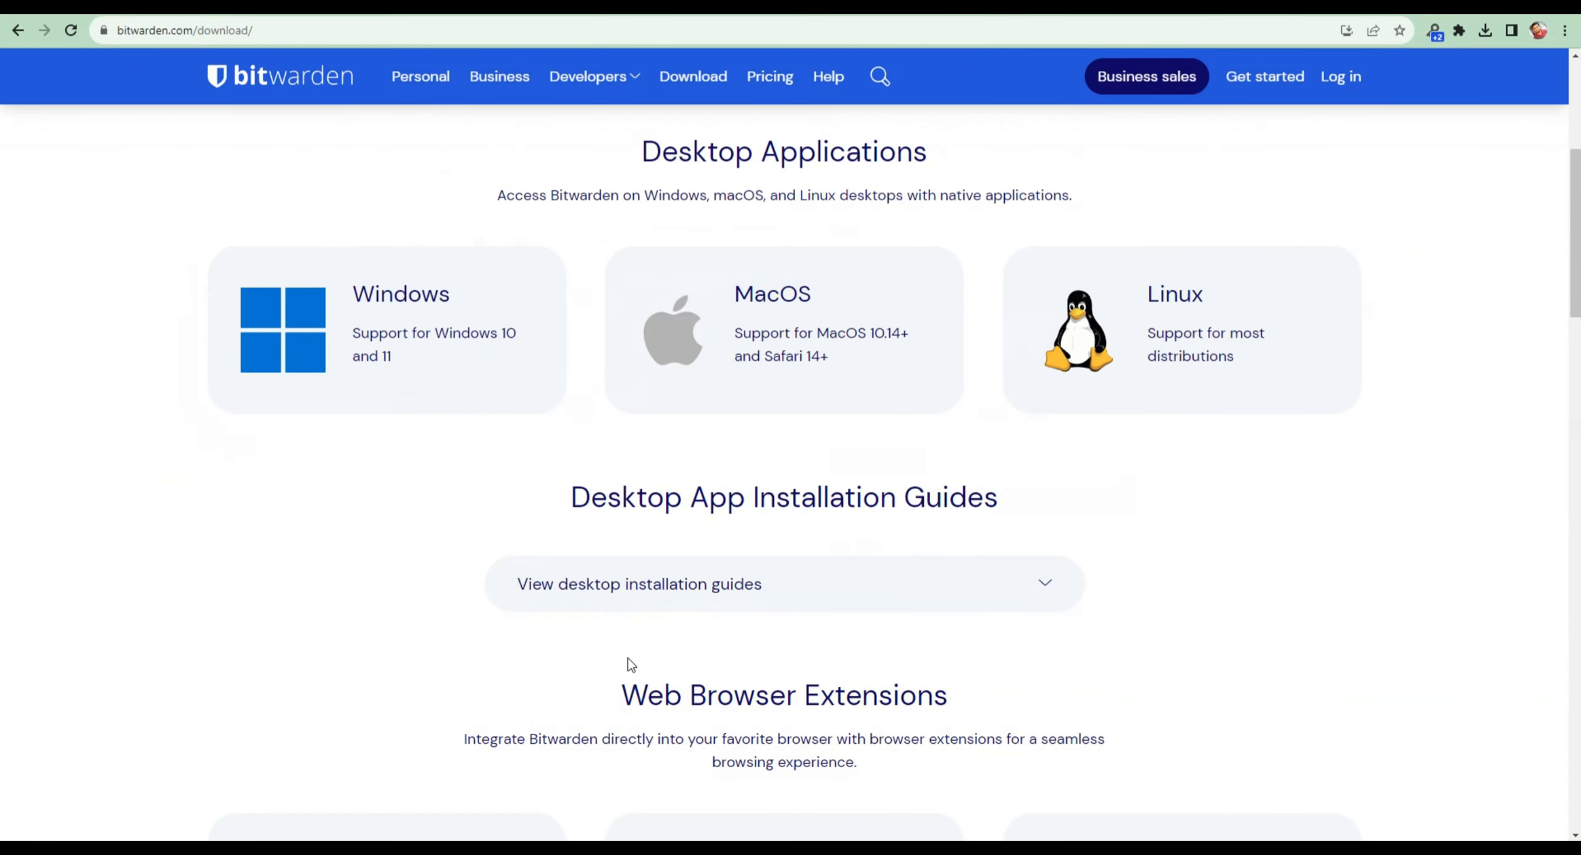
# Step: Add the Bitwarden extension to Chrome from the store and pin it
pyautogui.scroll(-6, 411, 568)
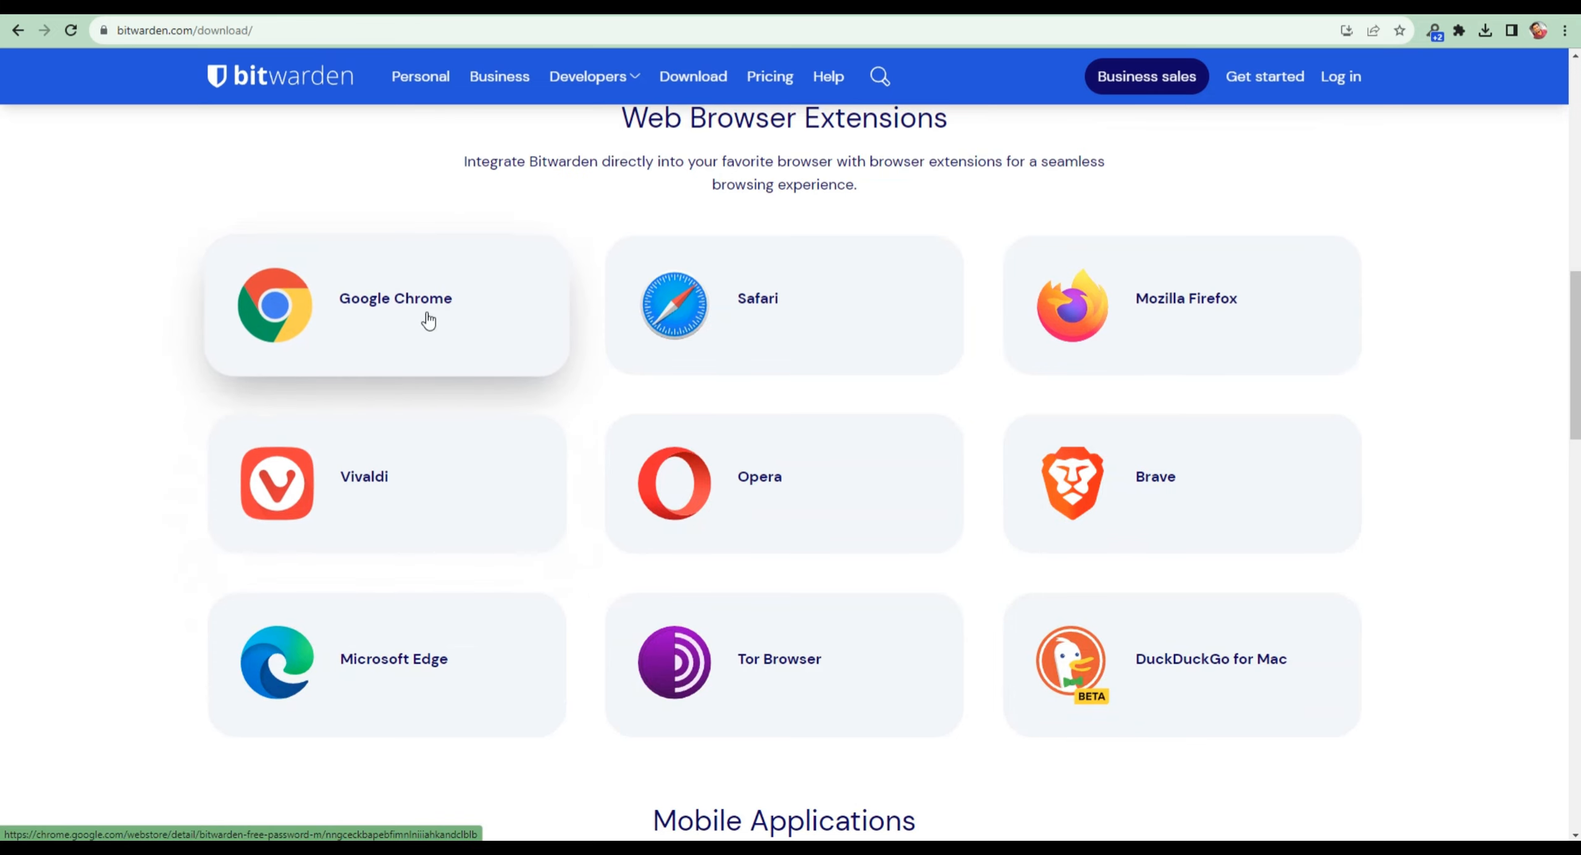
pyautogui.click(353, 342)
pyautogui.click(1213, 153)
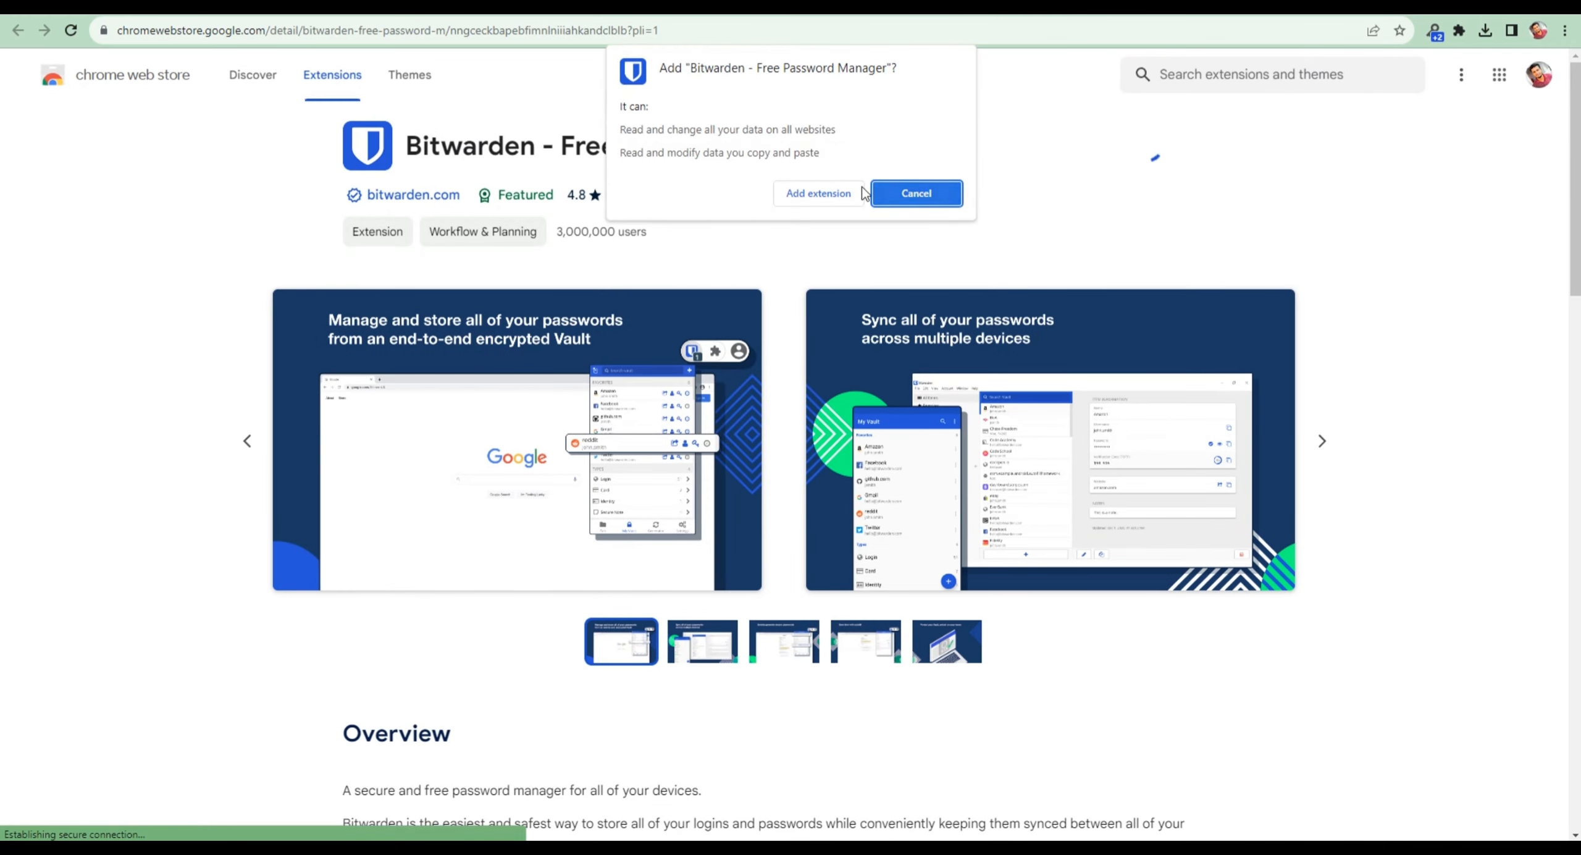
pyautogui.click(843, 196)
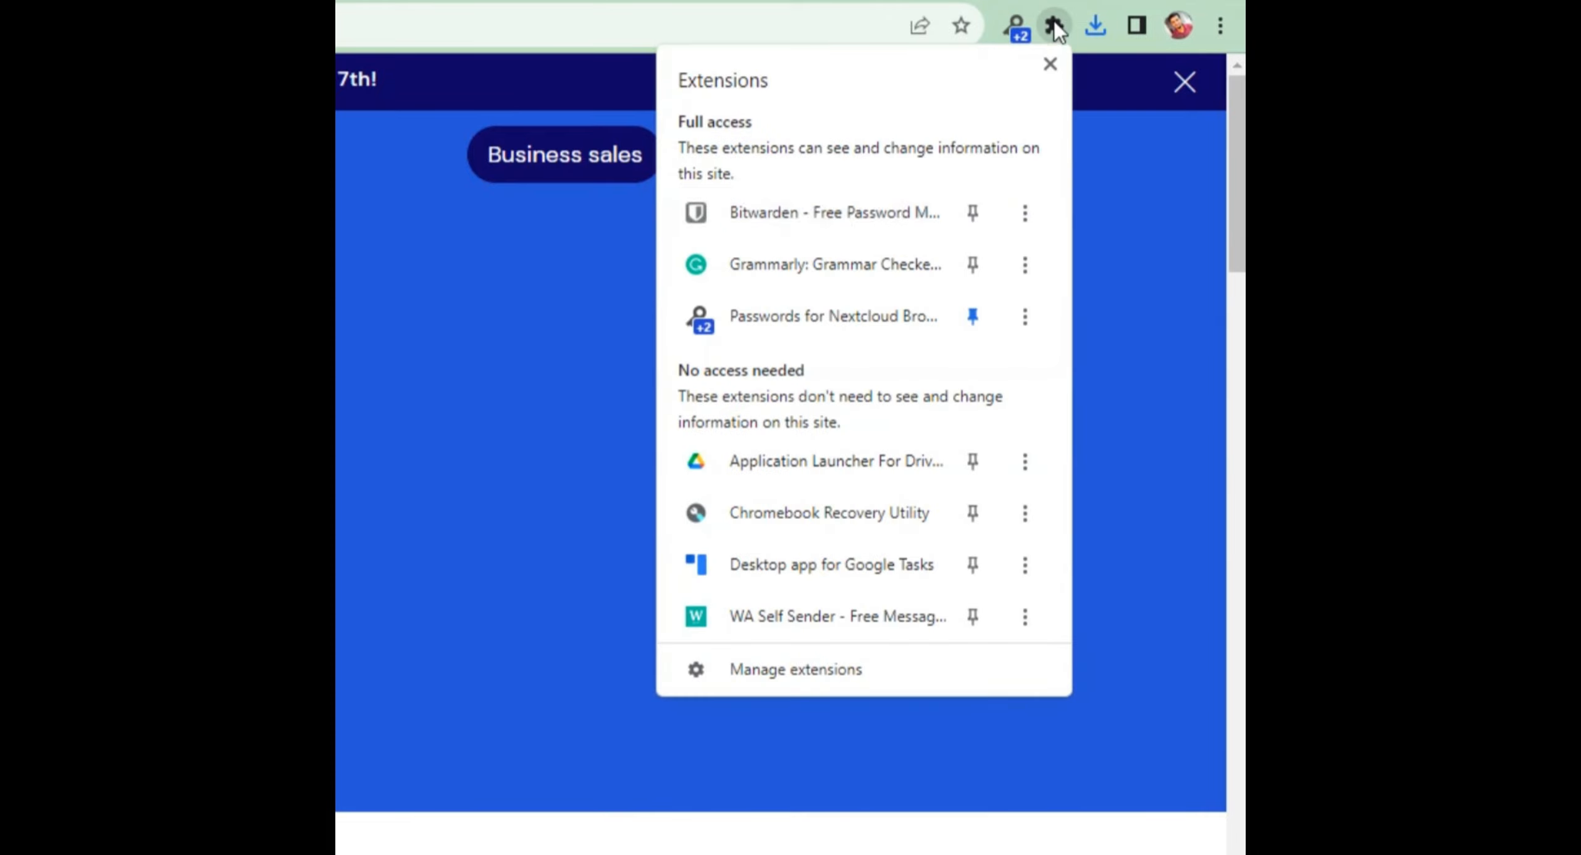
pyautogui.click(970, 258)
pyautogui.click(1012, 25)
# Step: Log in to the extension with the account e-mail and master password, then reload IG_Cloud
pyautogui.press('Return')
pyautogui.write('••••••••••••••')
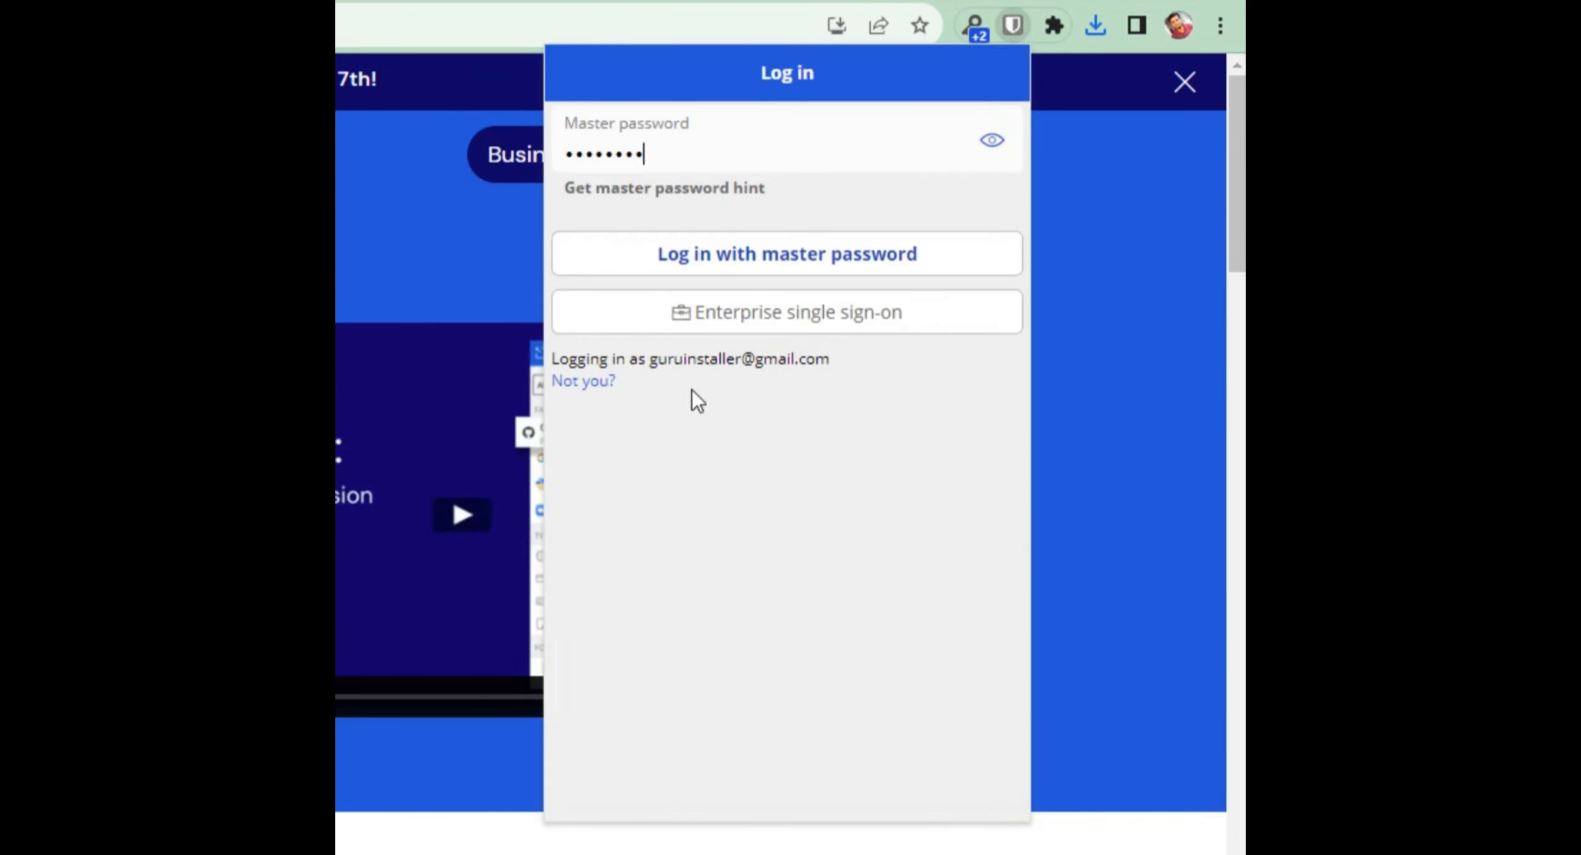
pyautogui.write('•••••••')
pyautogui.press('Return')
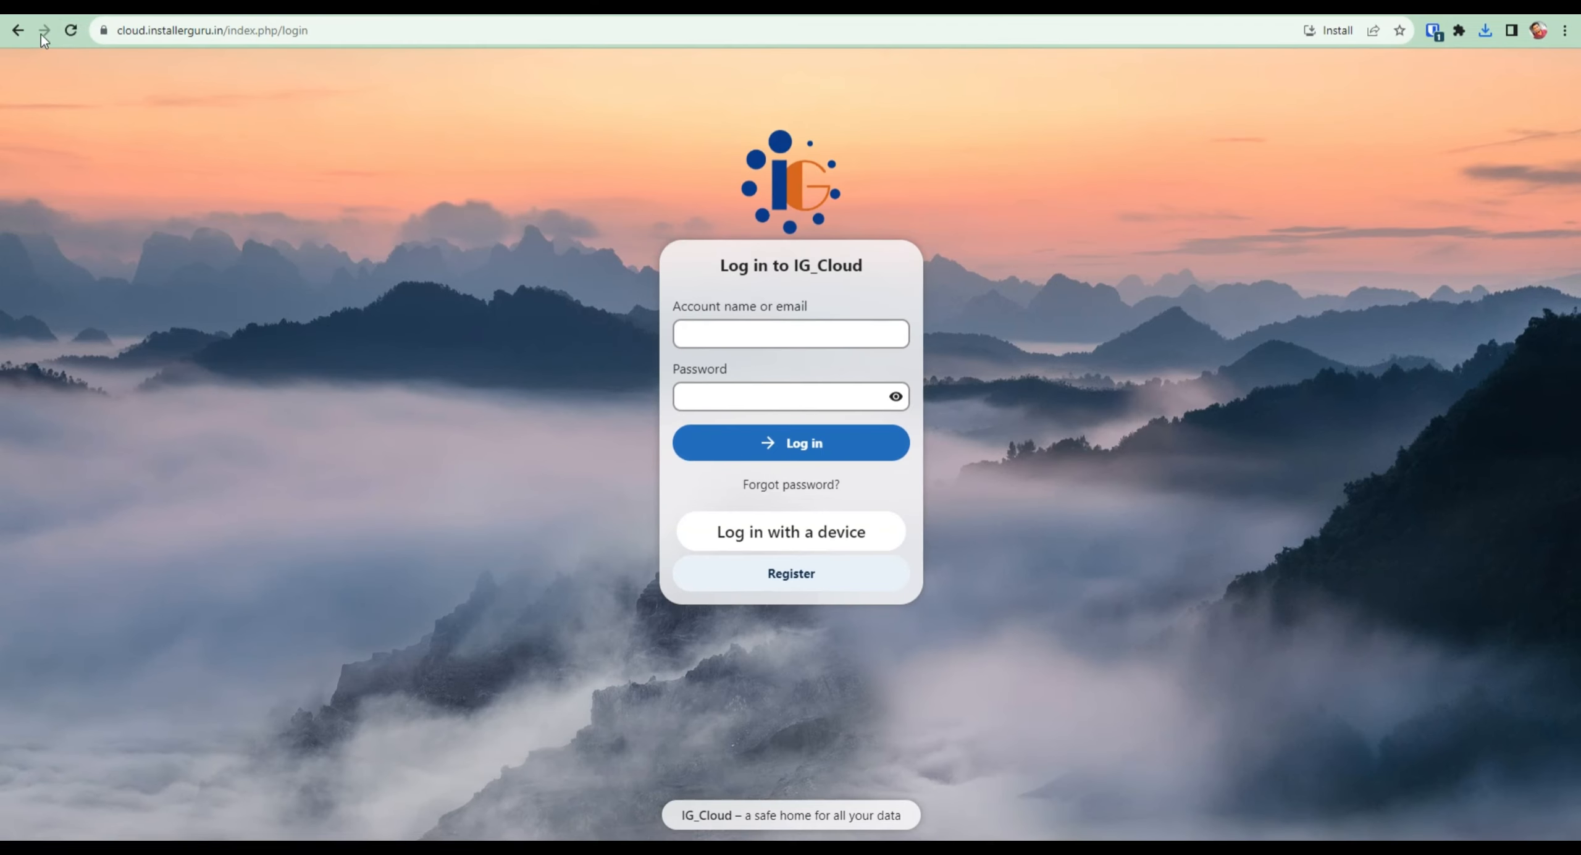
pyautogui.click(70, 31)
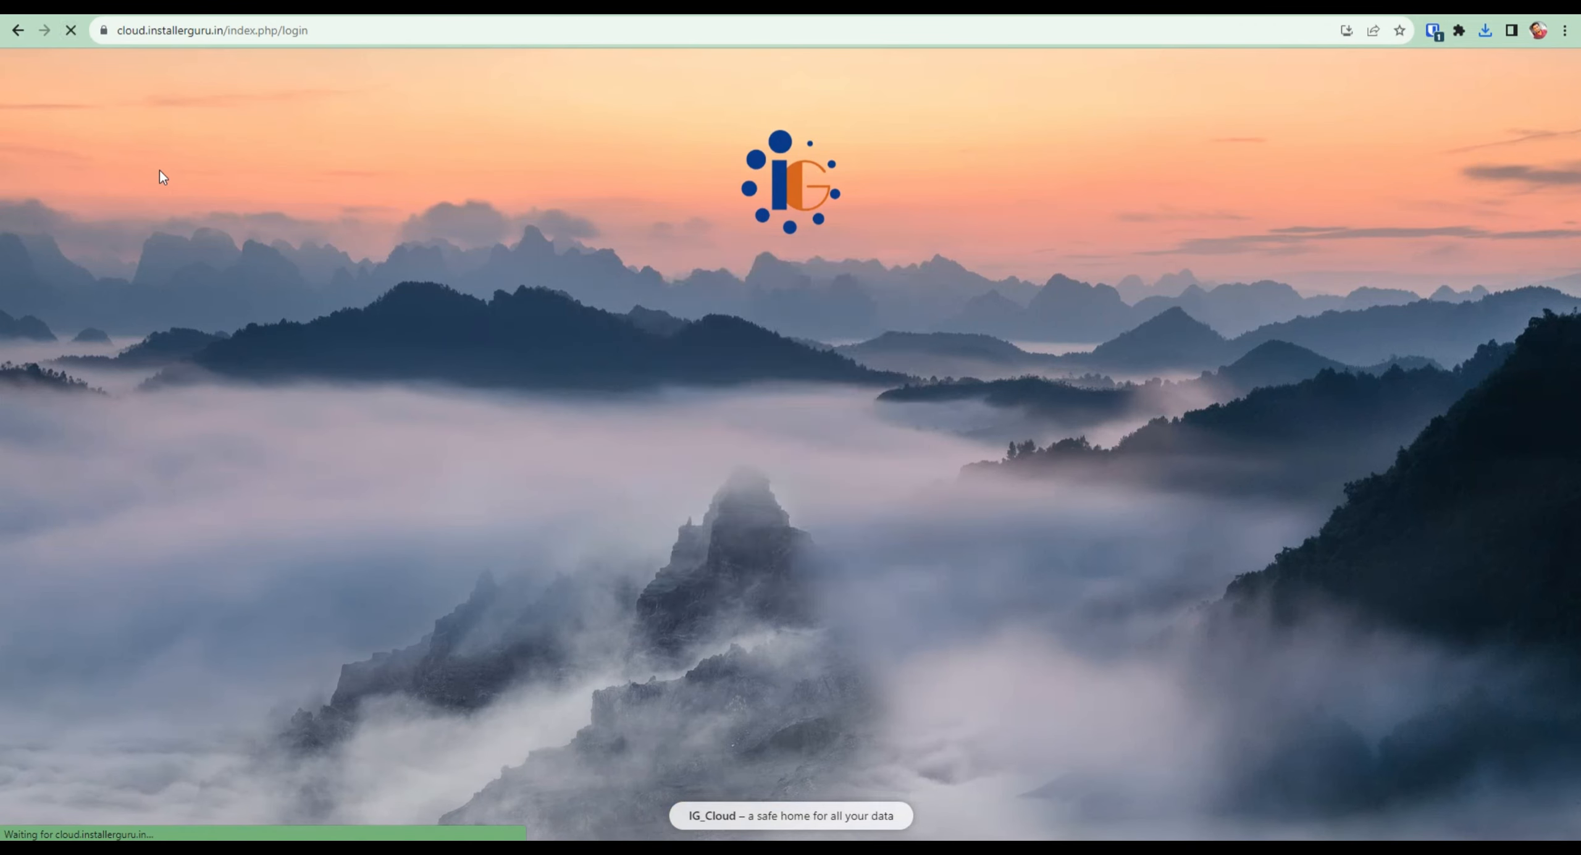
# Step: Autofill IG_Cloud from the extension's Installer Guru Cloud entry and submit the login
pyautogui.click(1434, 31)
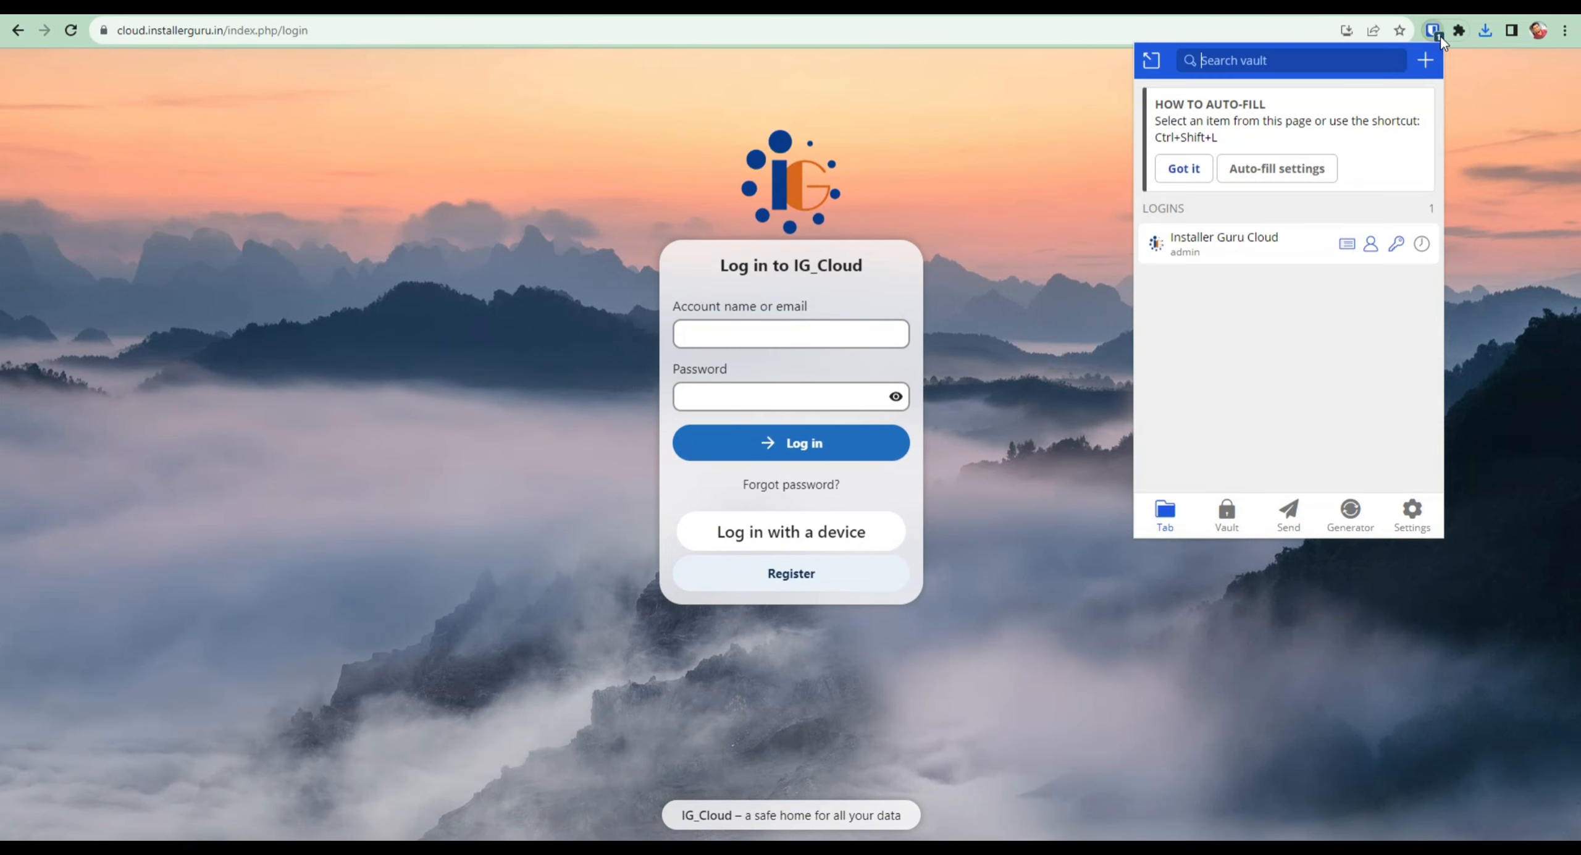
pyautogui.click(1188, 169)
pyautogui.click(1225, 144)
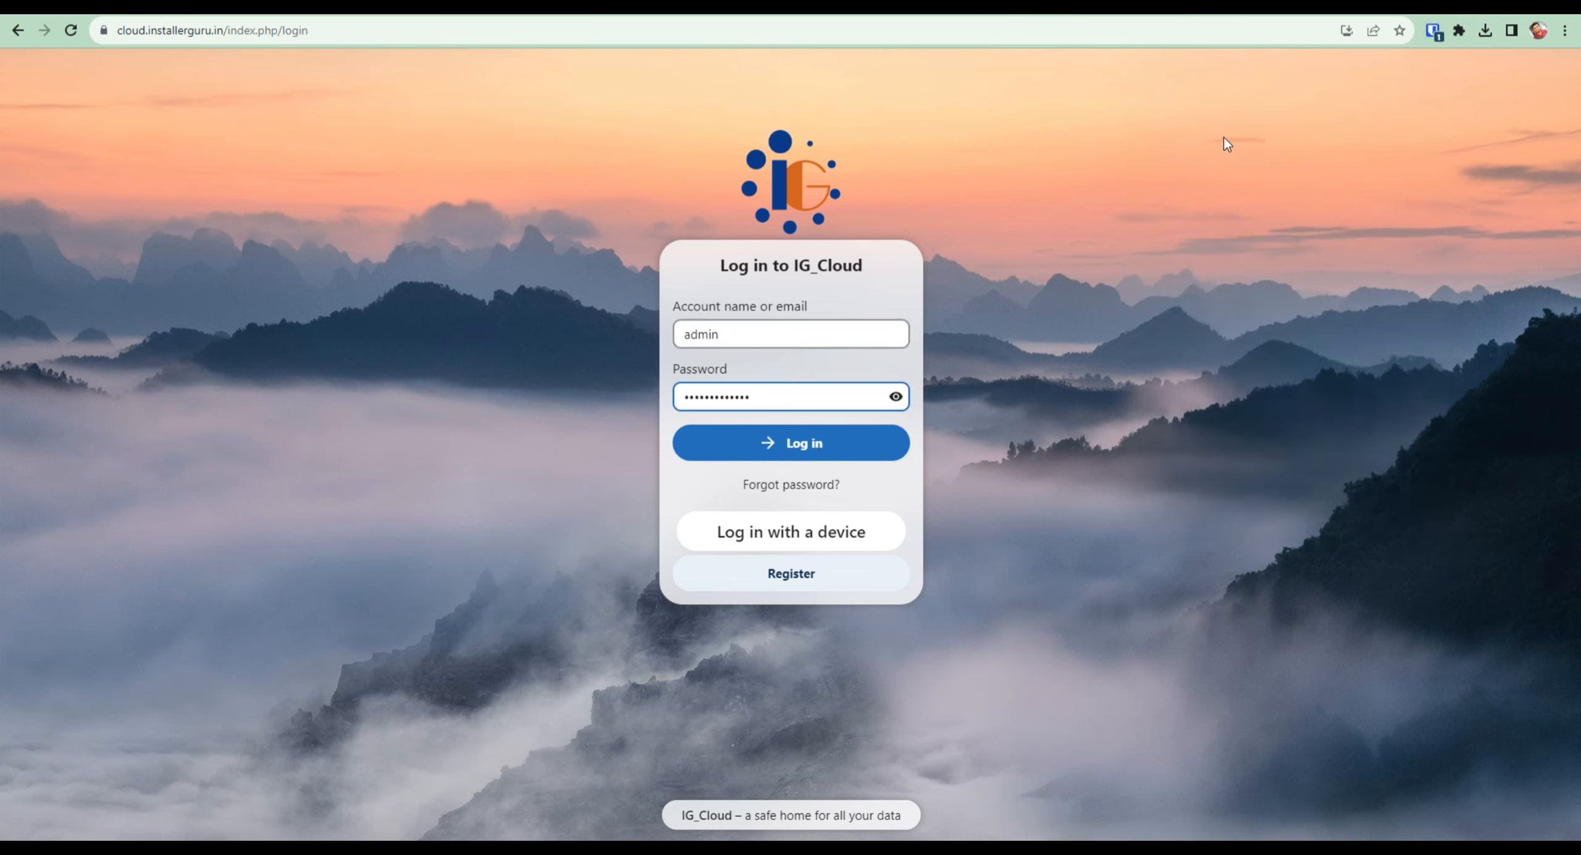
pyautogui.press('Return')
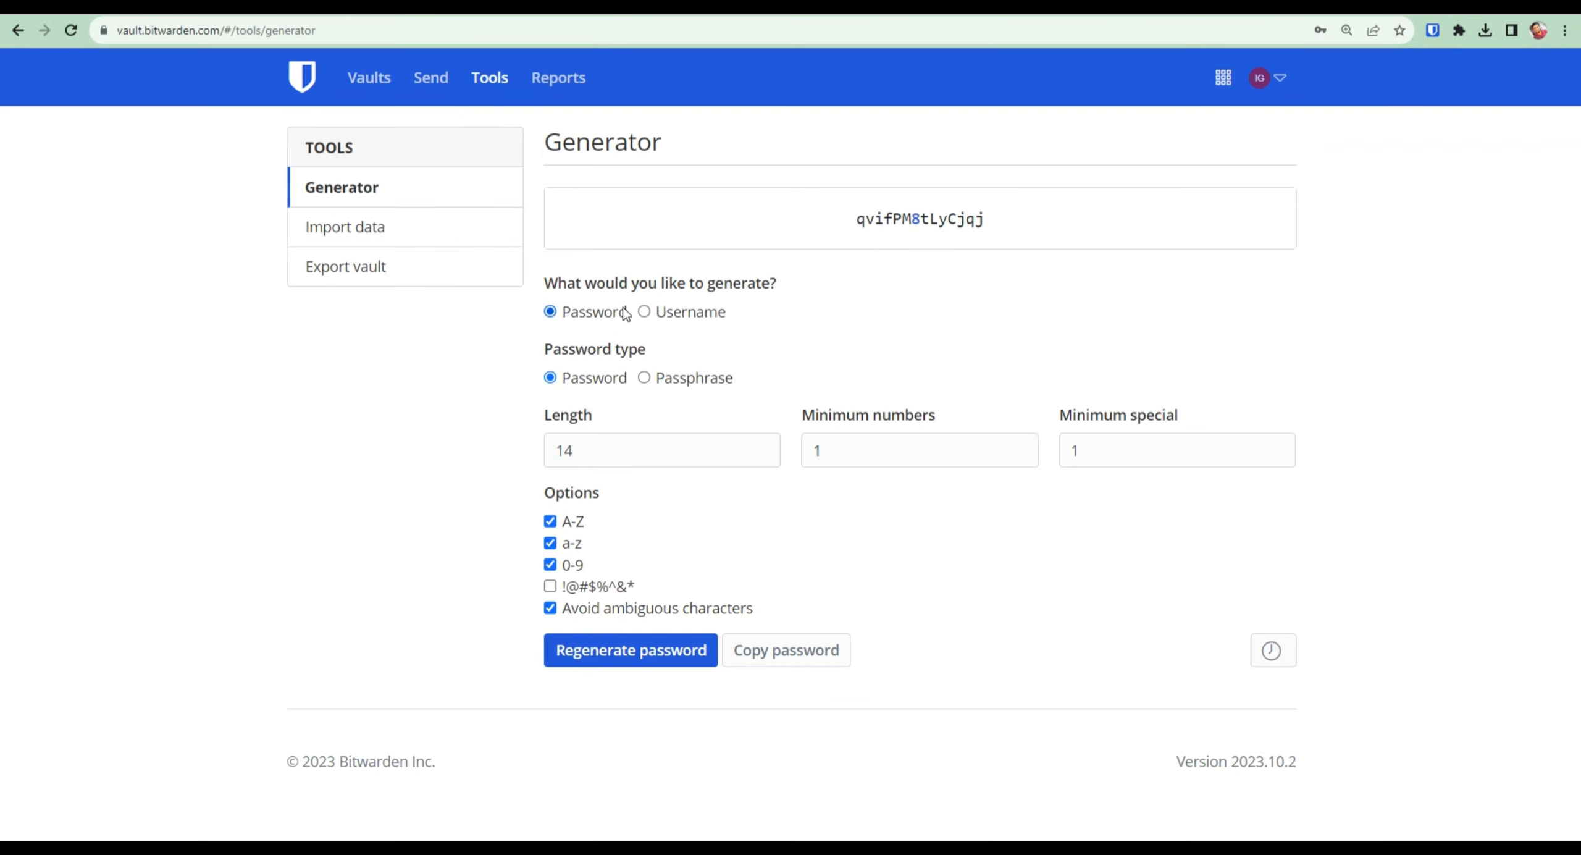
# Step: Look over the Import data page's folder choices and supported file formats
pyautogui.click(345, 228)
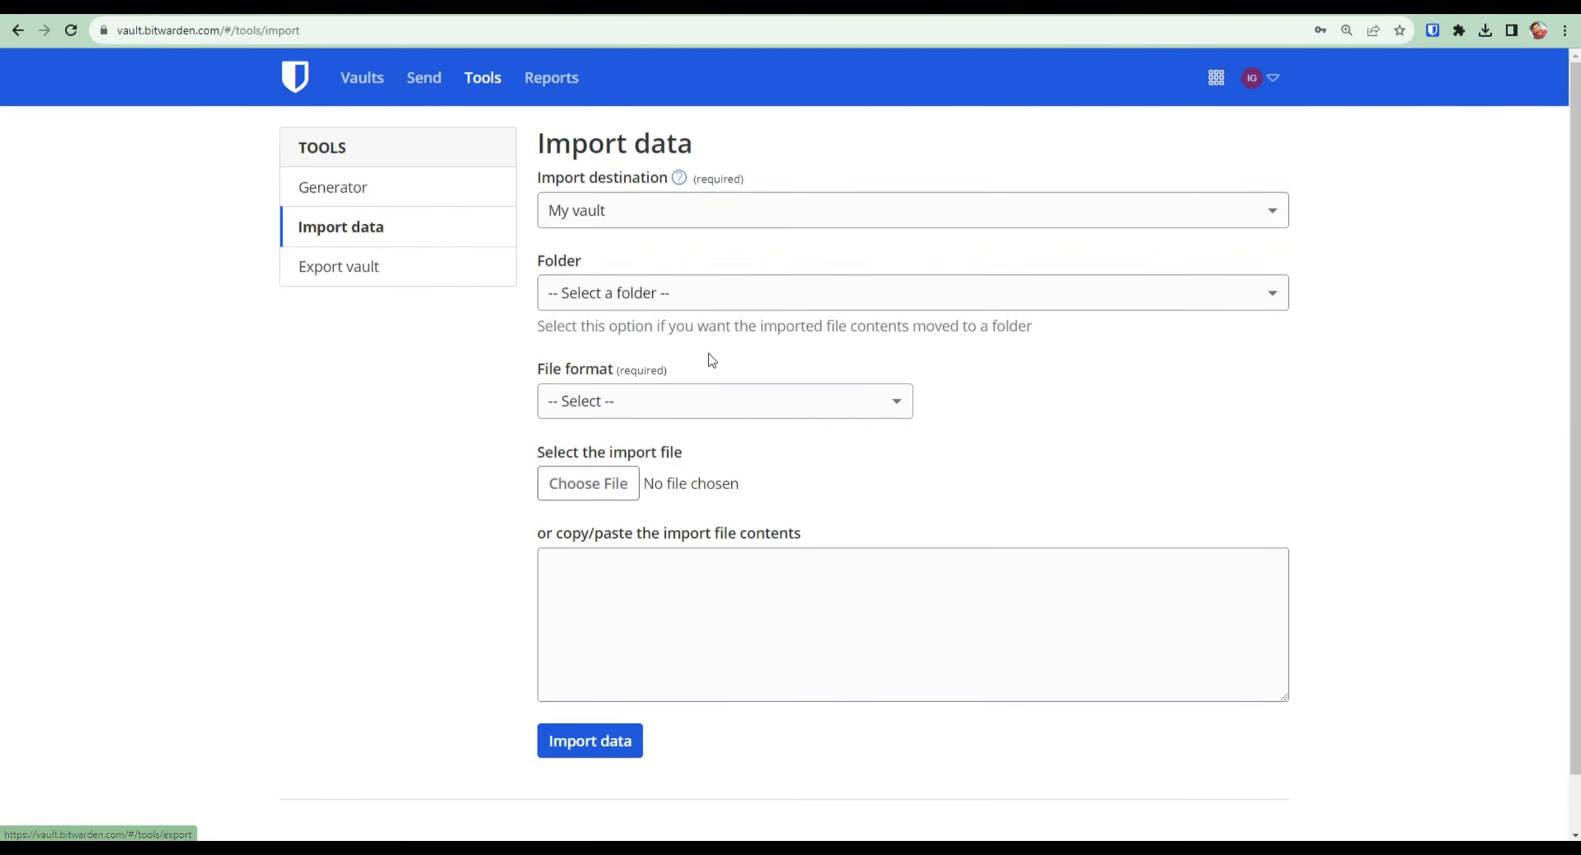
pyautogui.click(716, 293)
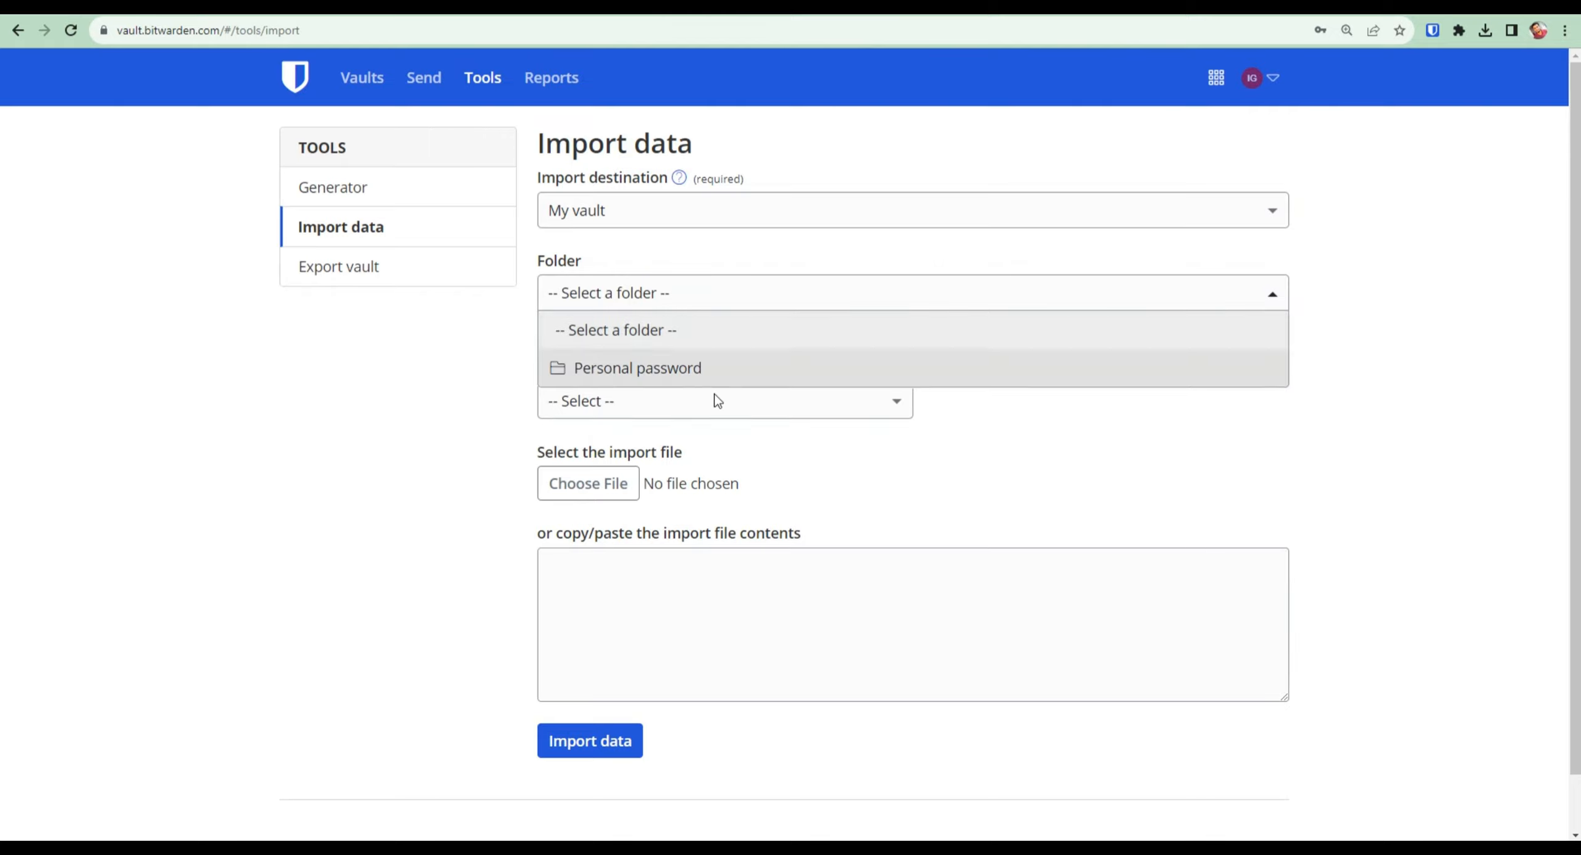
pyautogui.click(716, 401)
pyautogui.scroll(-15, 794, 556)
pyautogui.scroll(-7, 796, 586)
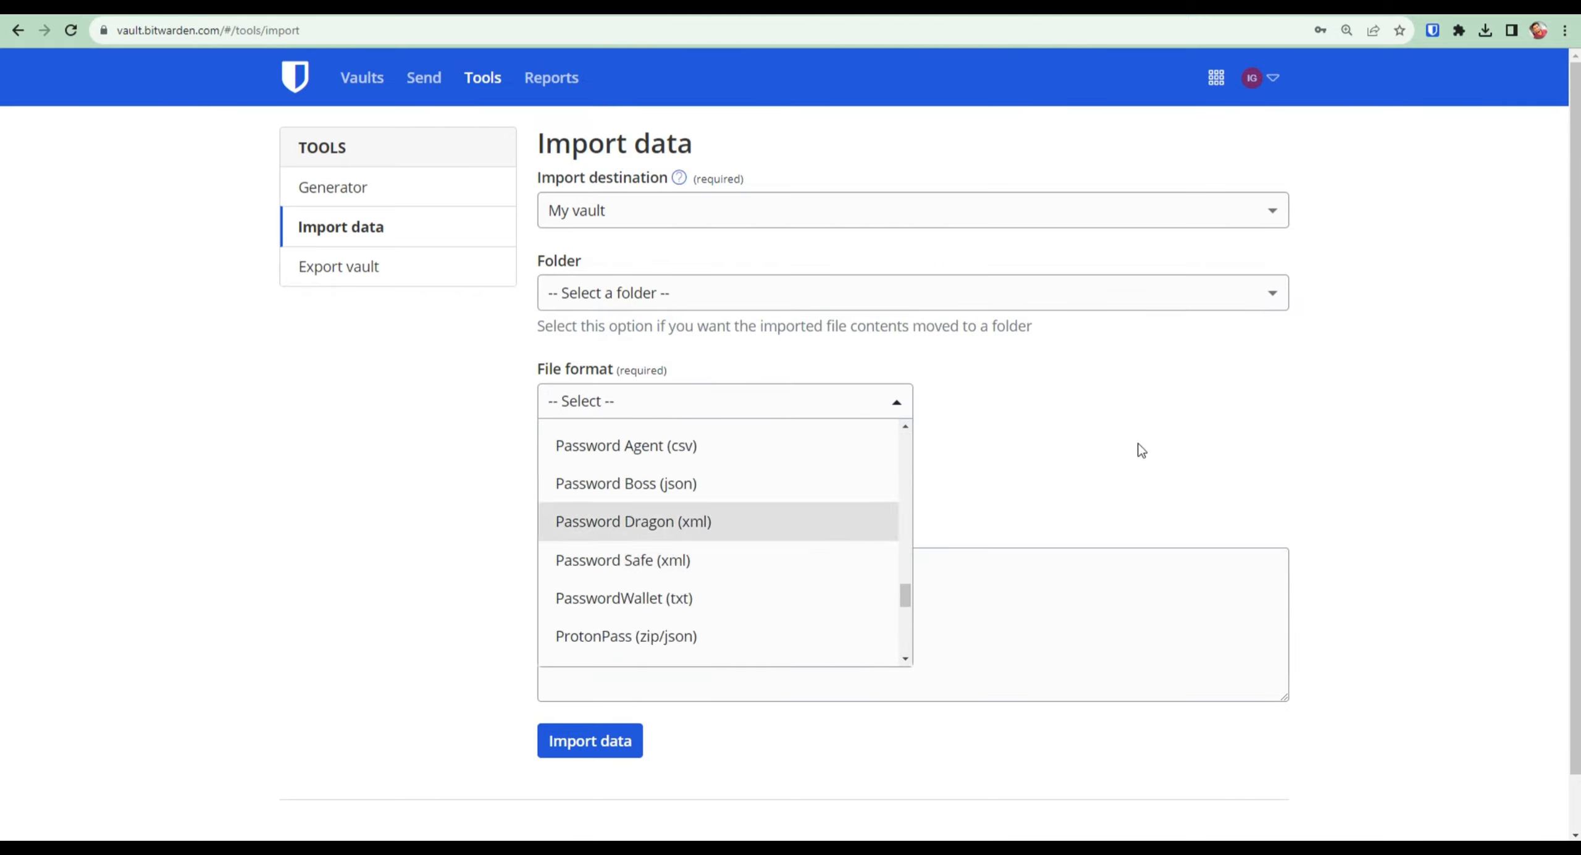
# Step: On the Export vault page, set the file format to .csv and start the export
pyautogui.click(1140, 448)
pyautogui.click(353, 268)
pyautogui.click(735, 220)
pyautogui.click(735, 267)
pyautogui.click(611, 273)
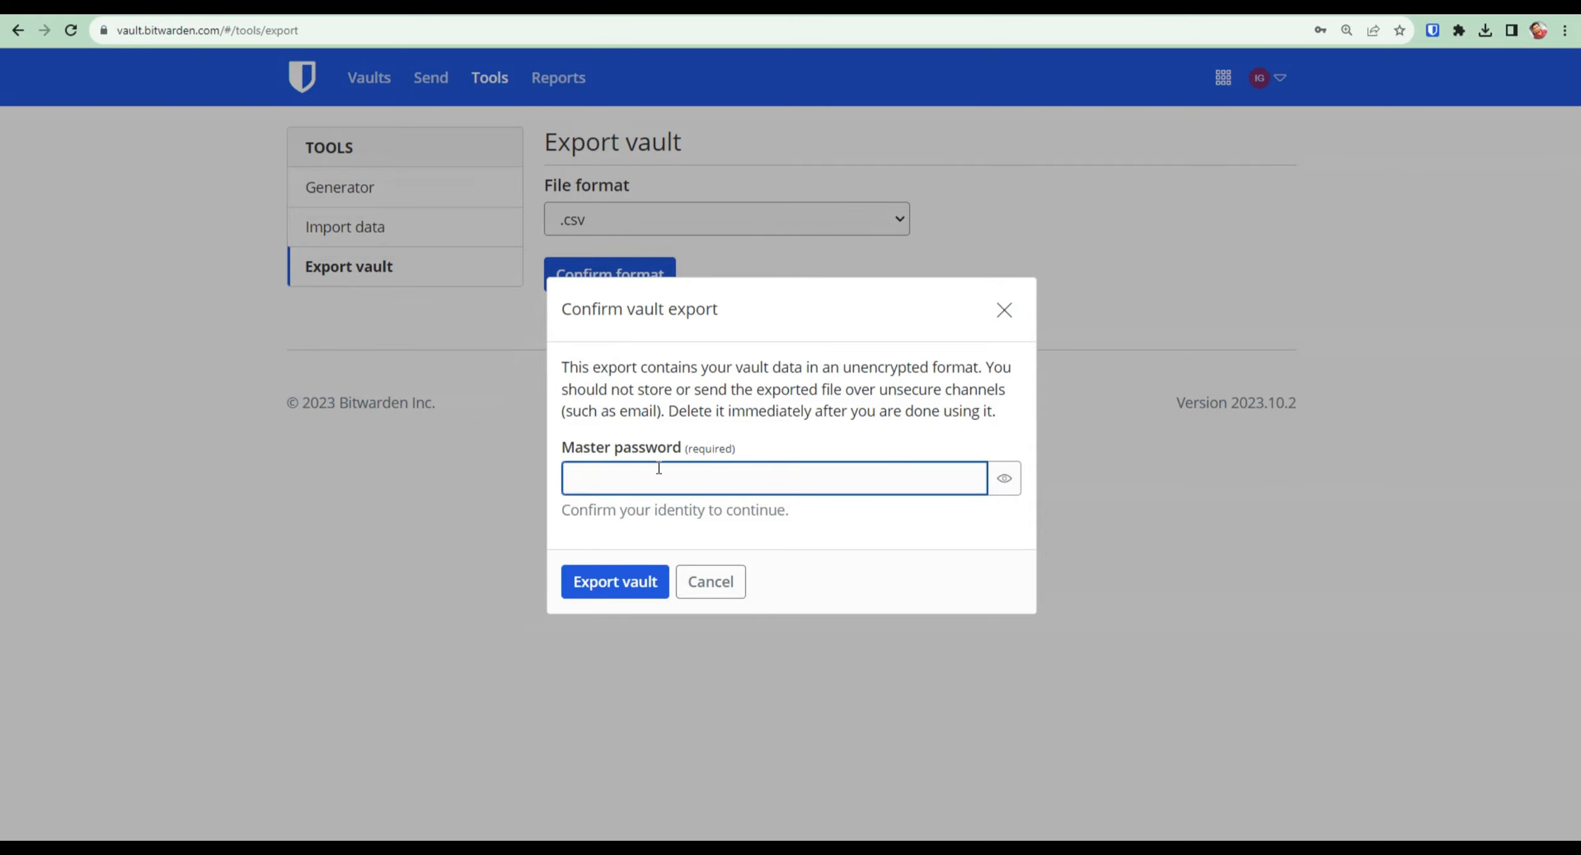
# Step: Confirm the export, save the CSV file to Downloads, and go to My account settings
pyautogui.press('Return')
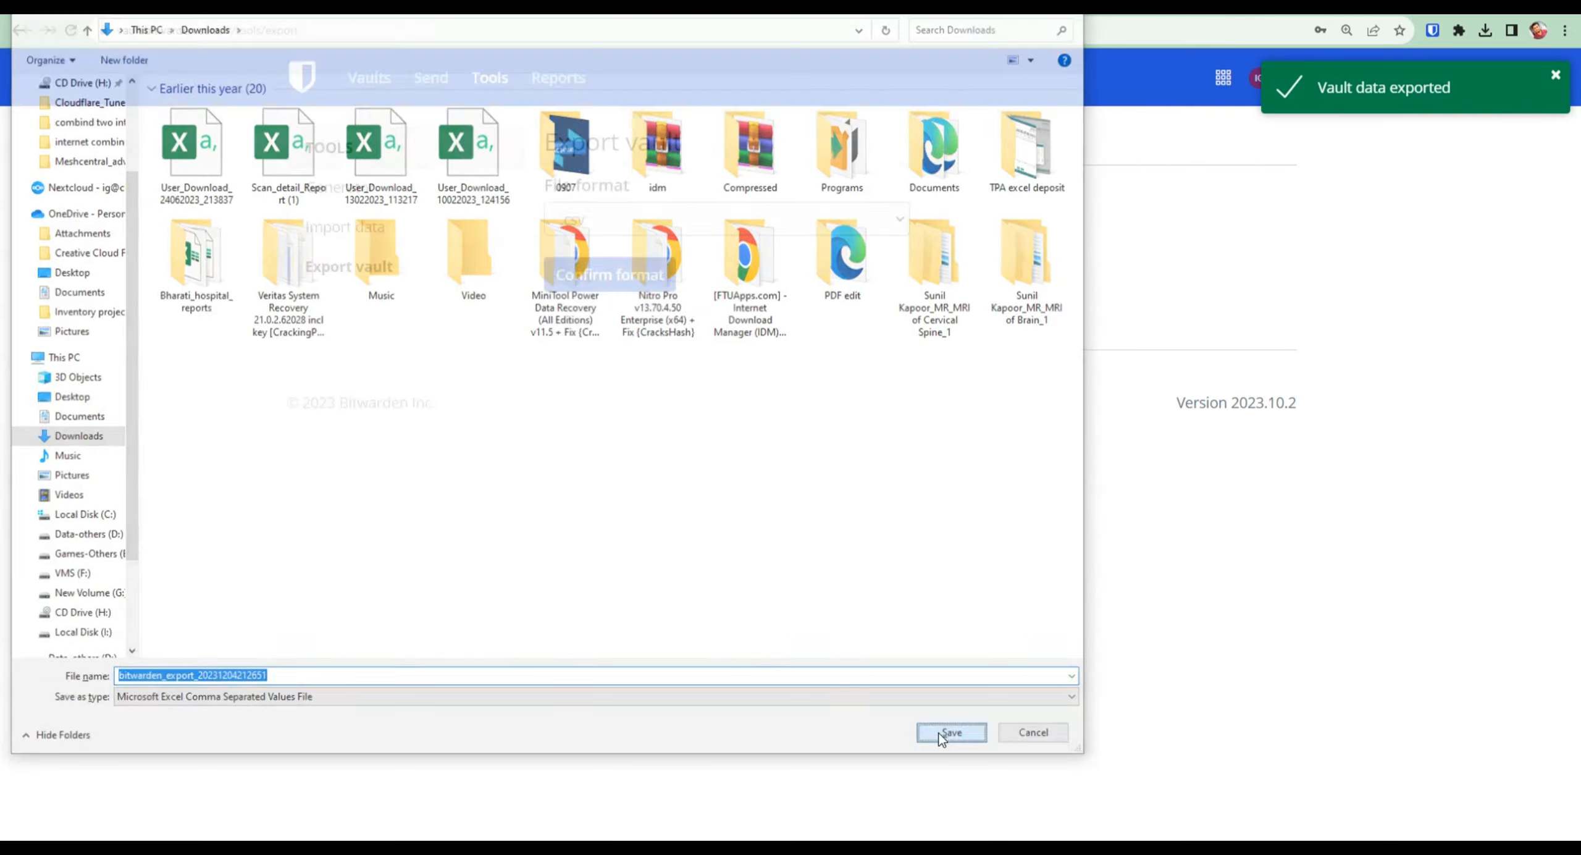
pyautogui.press('Return')
pyautogui.click(1269, 77)
pyautogui.click(1316, 172)
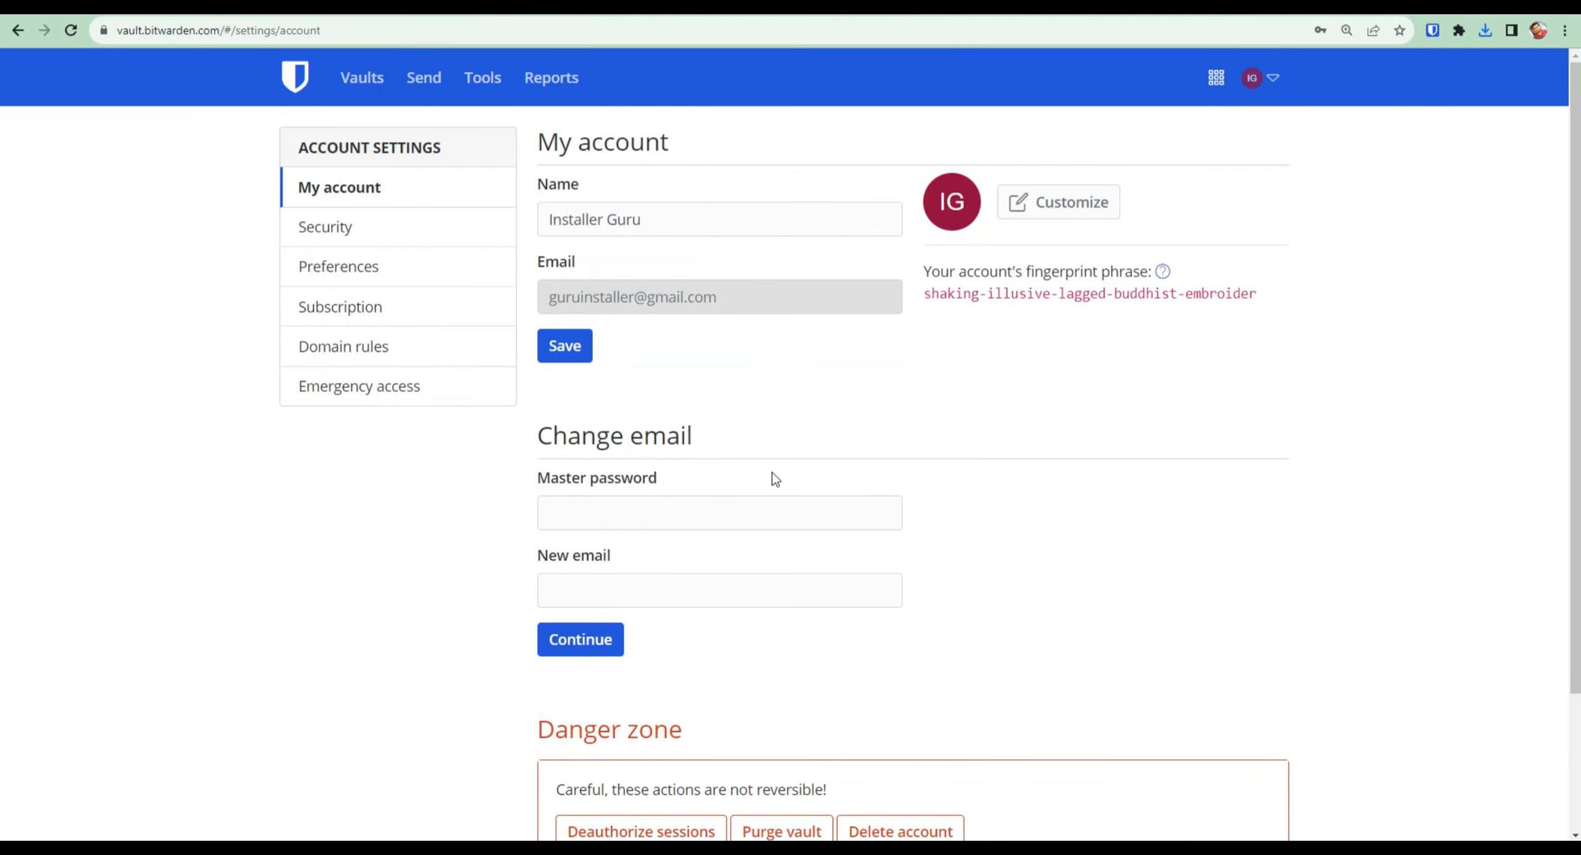
# Step: Open Security > Two-step login and scroll to the providers: Authenticator app, YubiKey, Duo, WebAuthn, Email
pyautogui.scroll(-3, 452, 748)
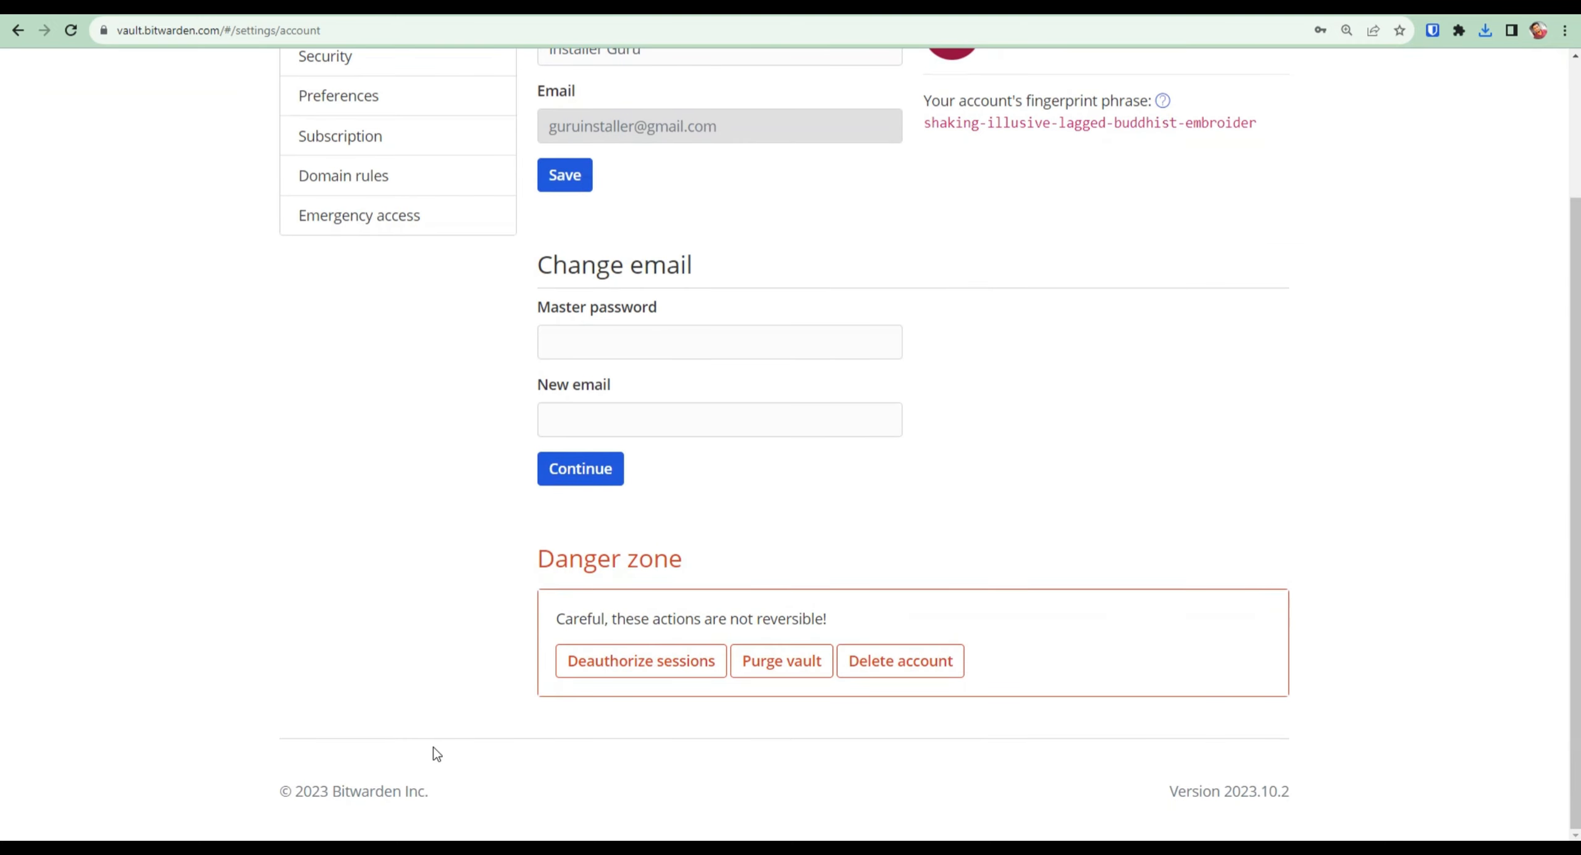
pyautogui.scroll(3, 437, 746)
pyautogui.click(307, 226)
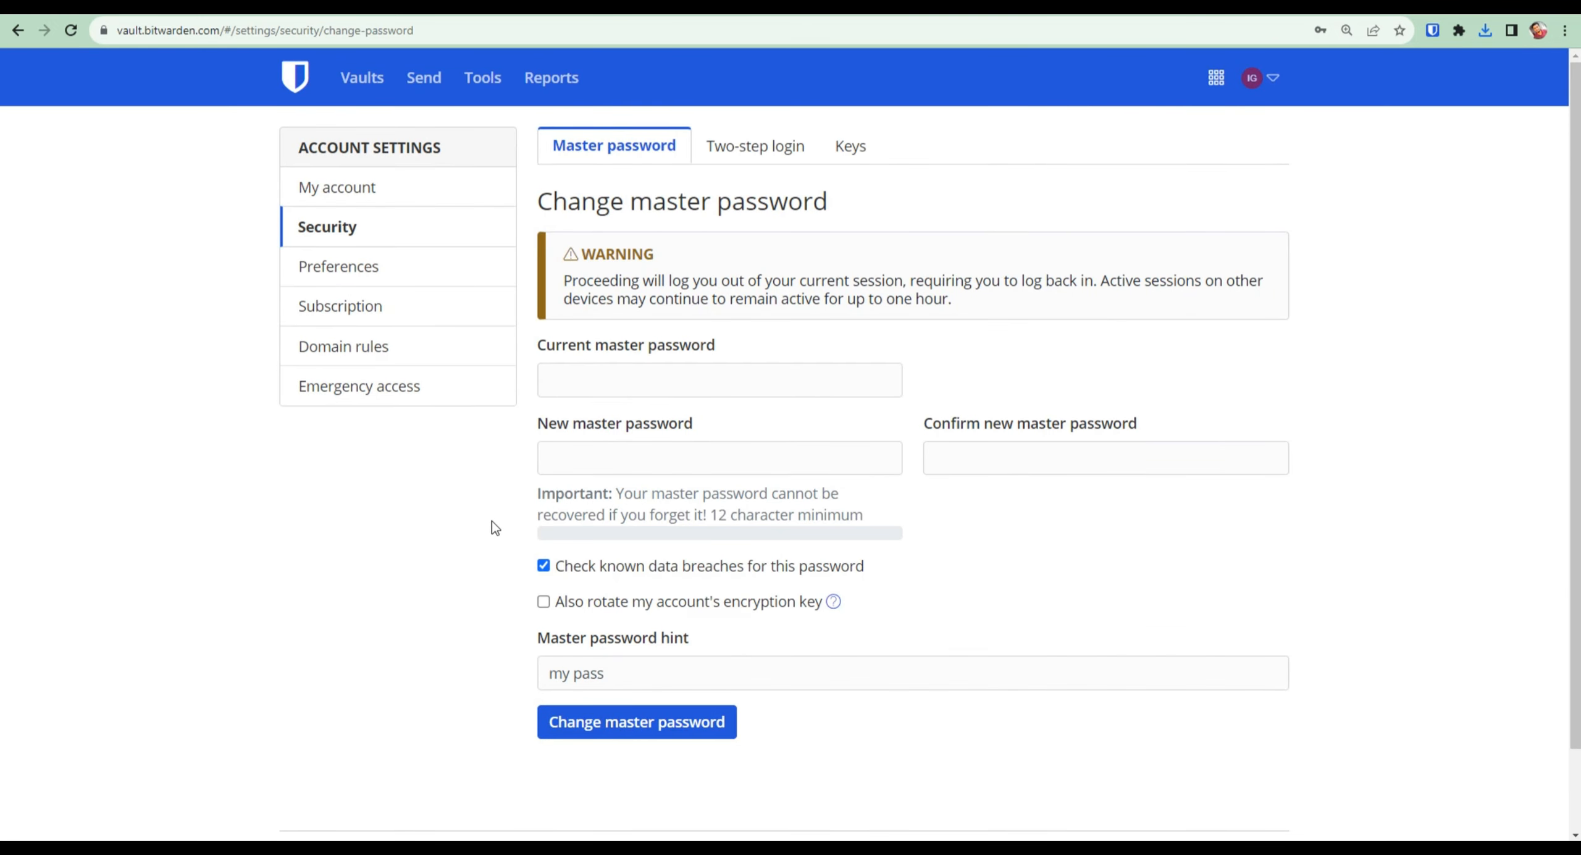
pyautogui.click(730, 149)
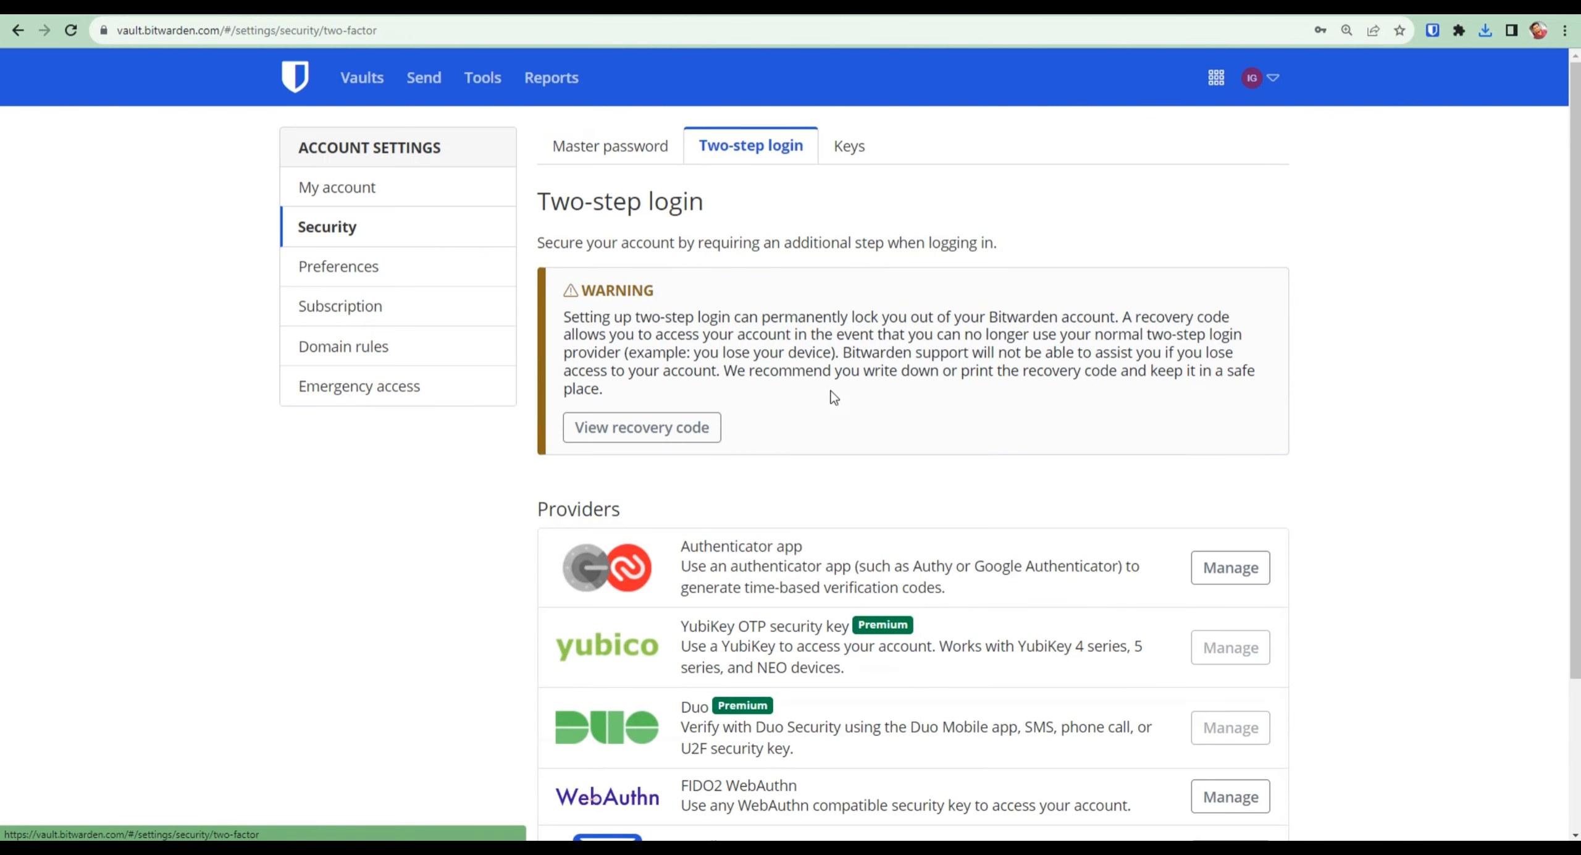
pyautogui.scroll(-3, 763, 466)
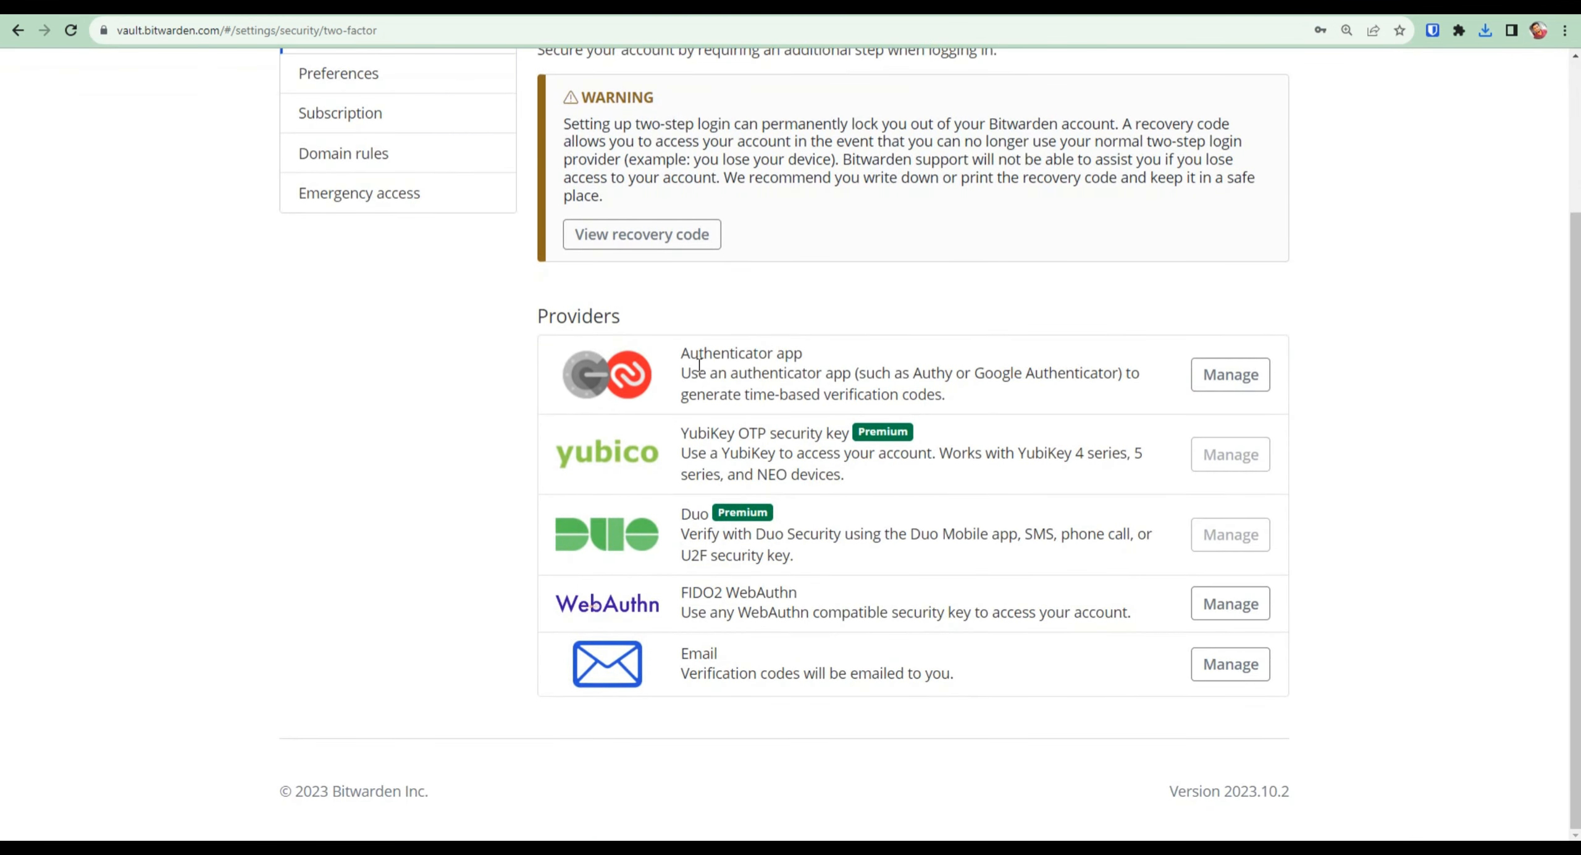
# Step: Turn on the Authenticator app provider using the master password and the app's 6-digit verification code
pyautogui.click(1230, 374)
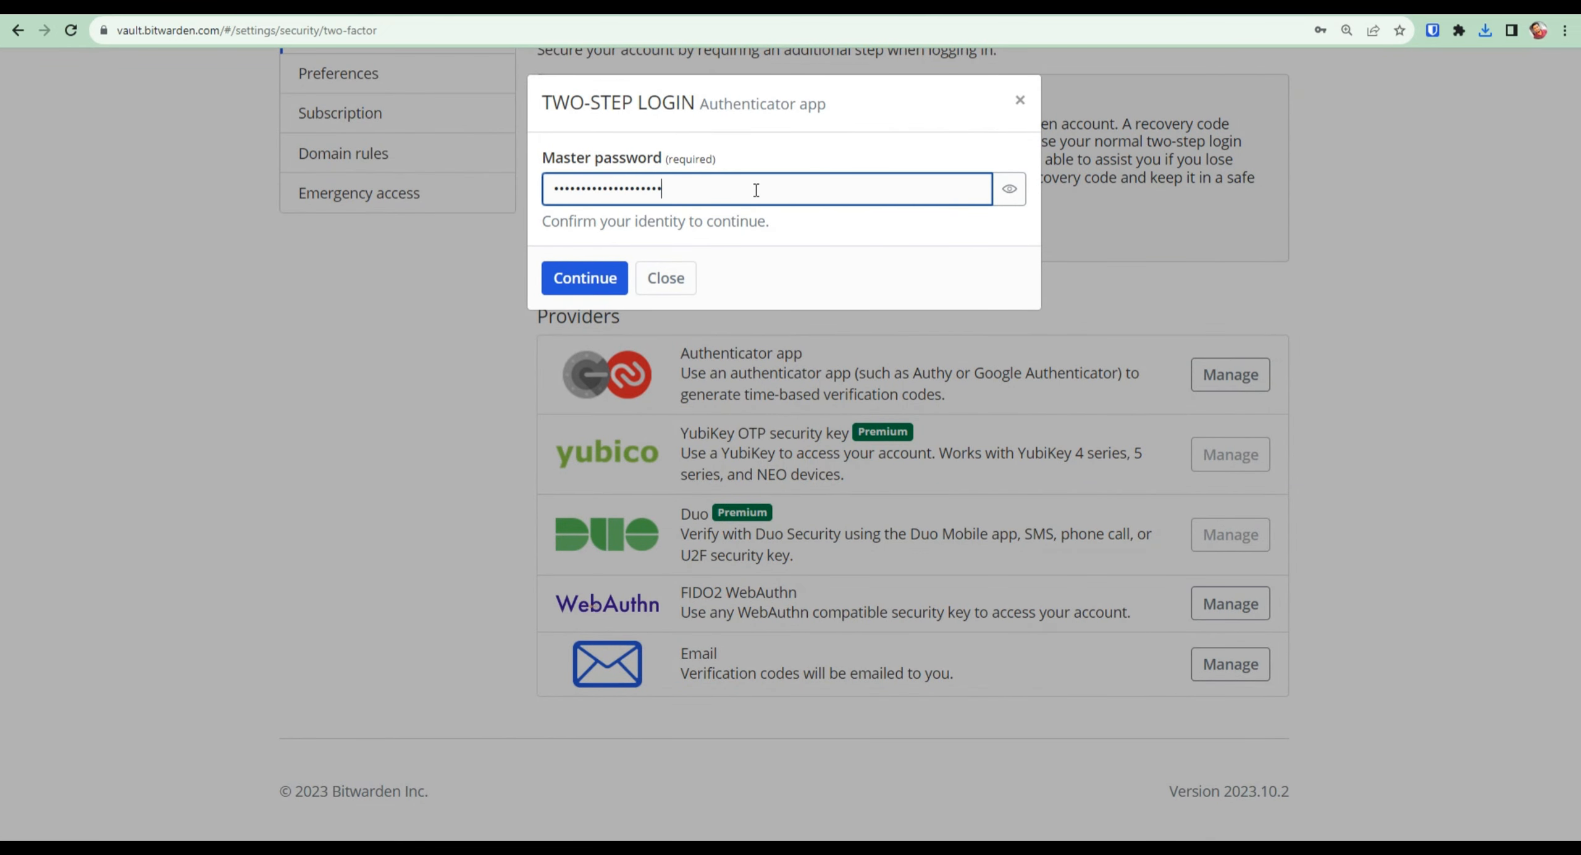
pyautogui.press('Return')
pyautogui.moveTo(587, 253); pyautogui.dragTo(667, 299)
pyautogui.click(628, 303)
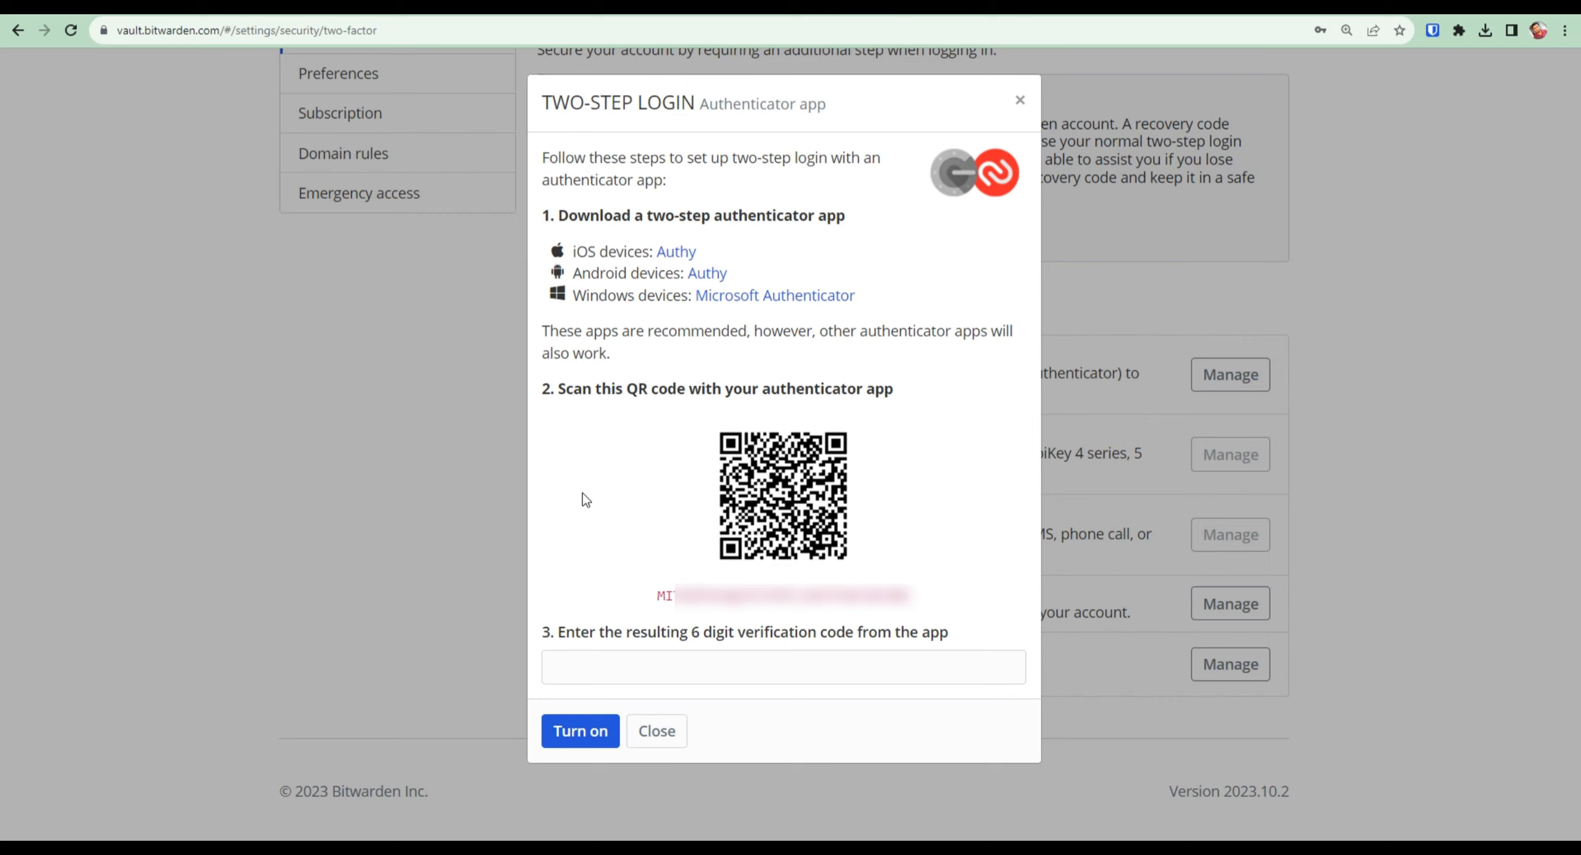
pyautogui.click(679, 674)
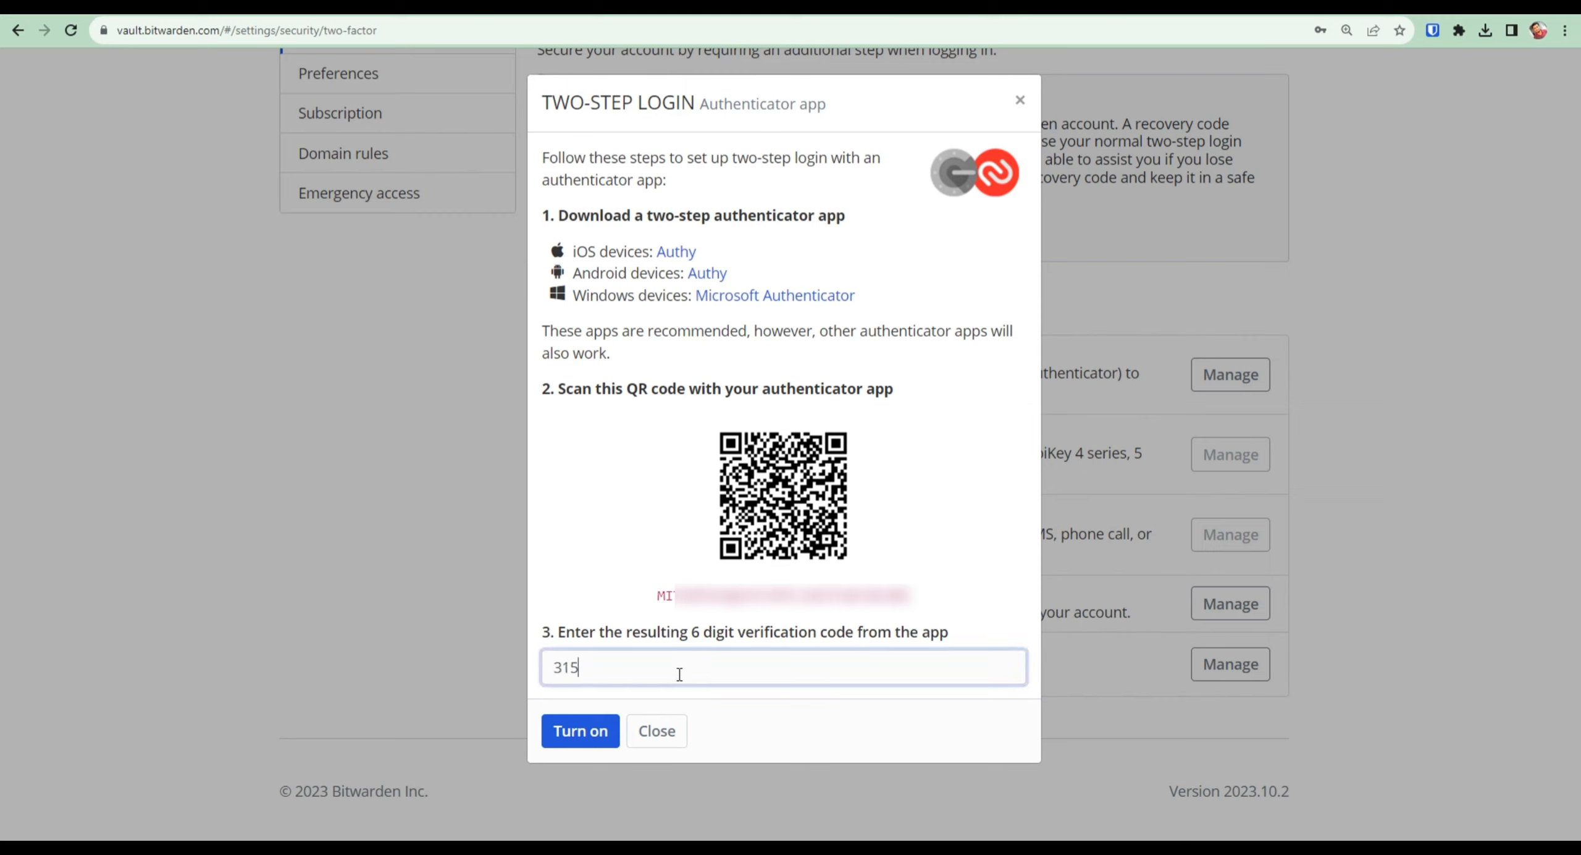
pyautogui.press('Return')
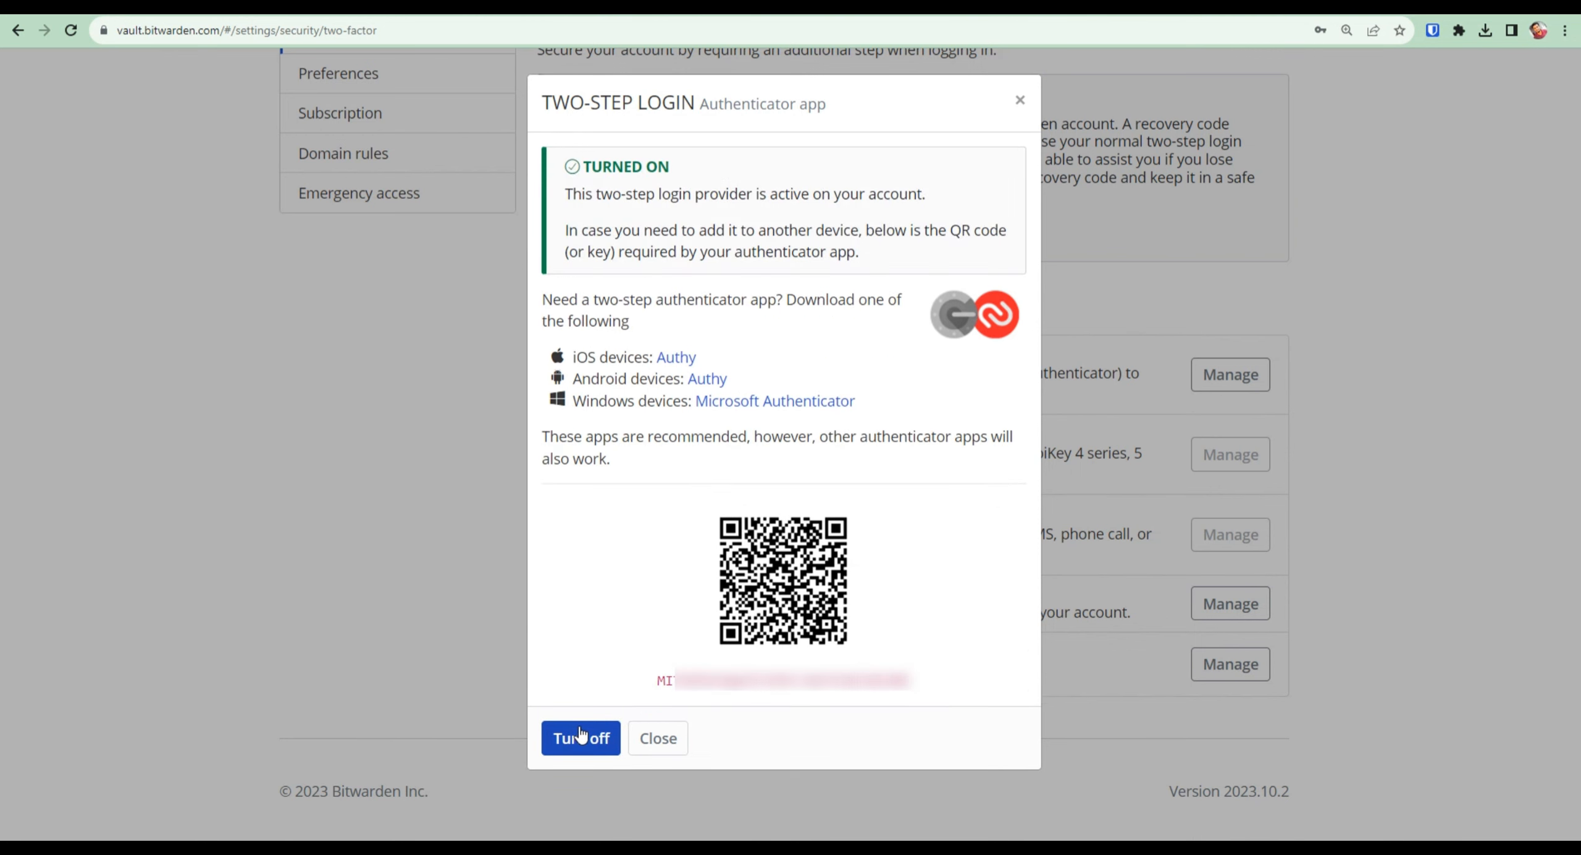
pyautogui.click(659, 741)
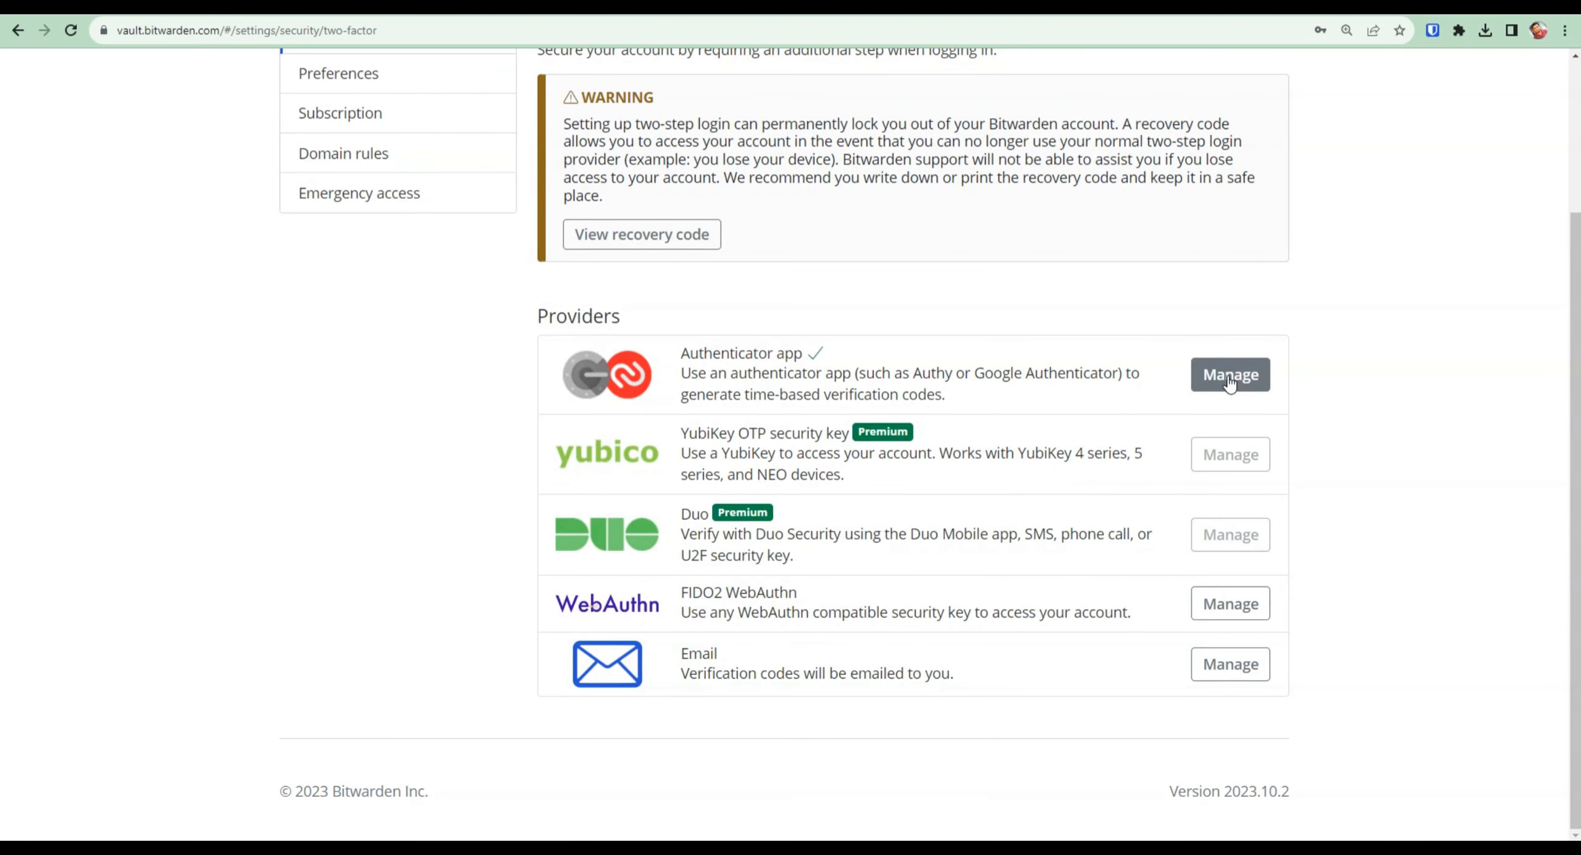
# Step: Reveal the two-step recovery code after confirming the master password, and select it to copy
pyautogui.click(659, 241)
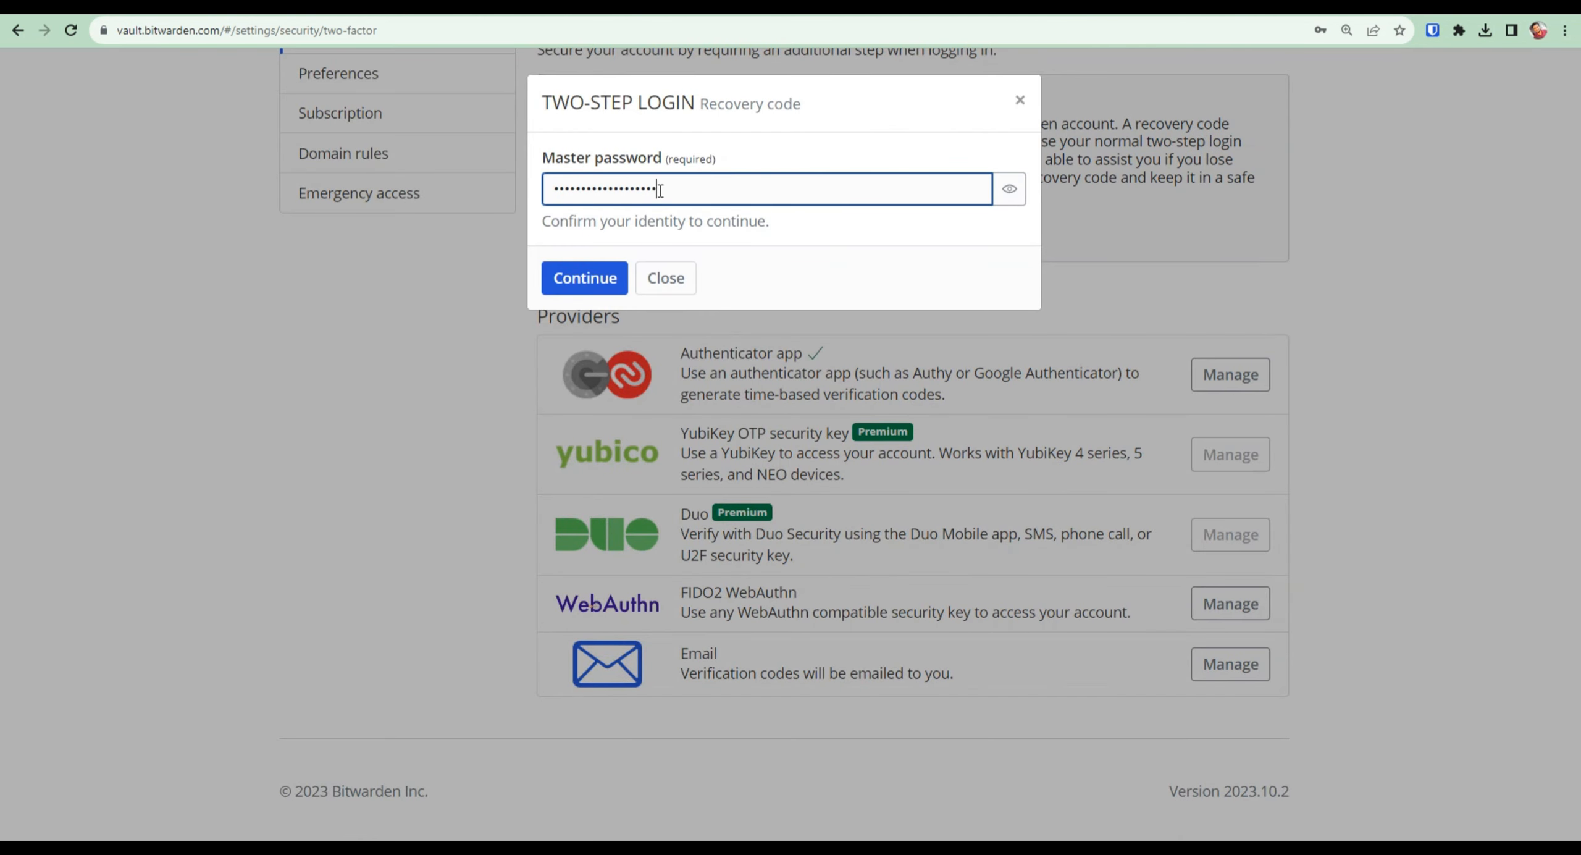
pyautogui.press('Return')
pyautogui.moveTo(608, 201); pyautogui.dragTo(957, 199)
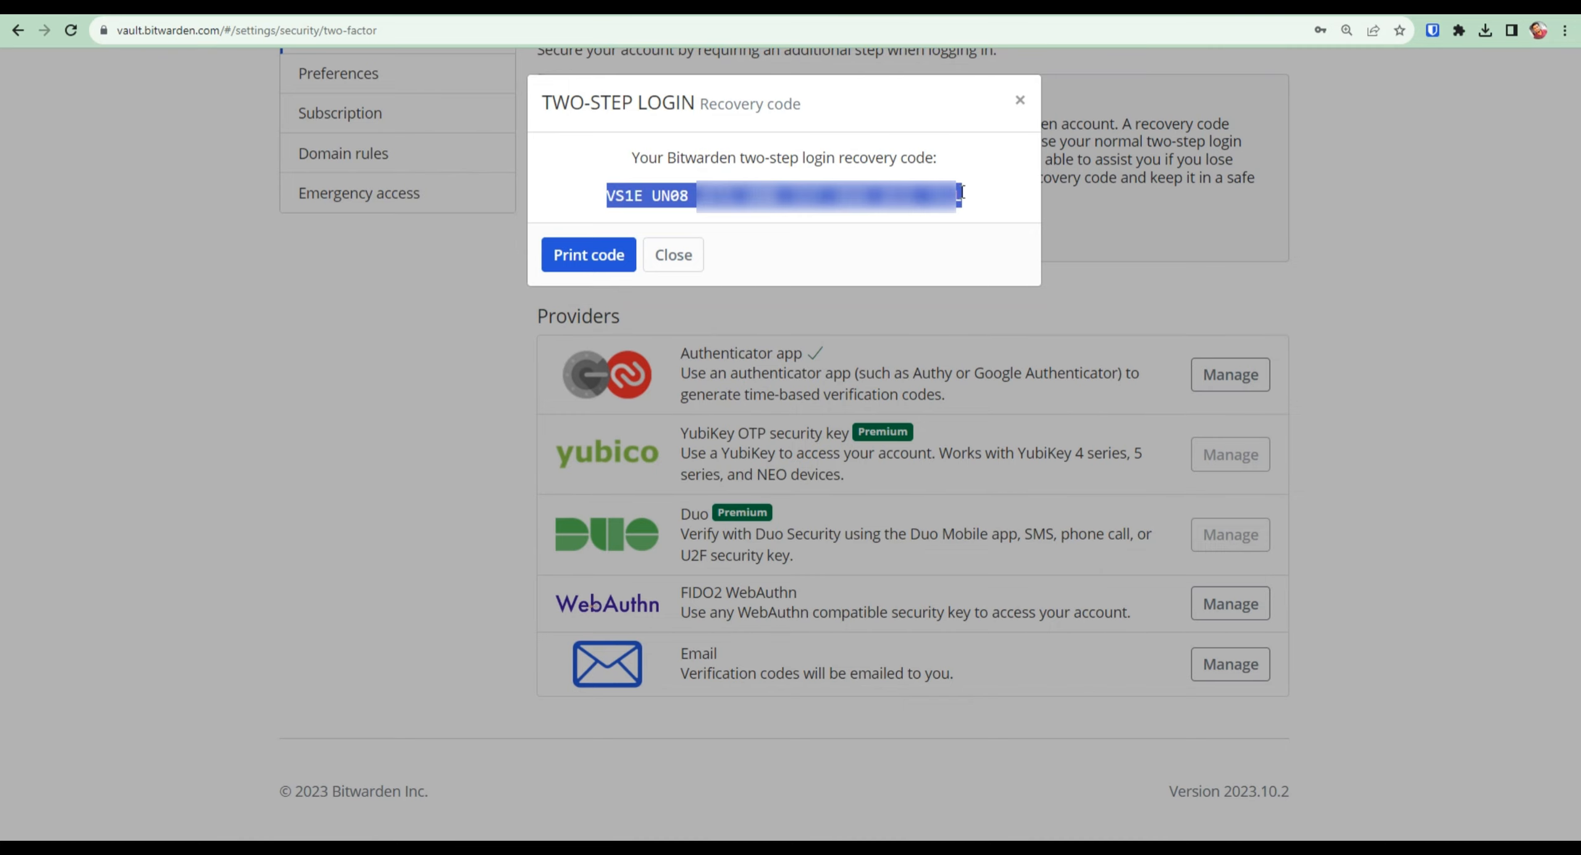
pyautogui.scroll(1, 829, 636)
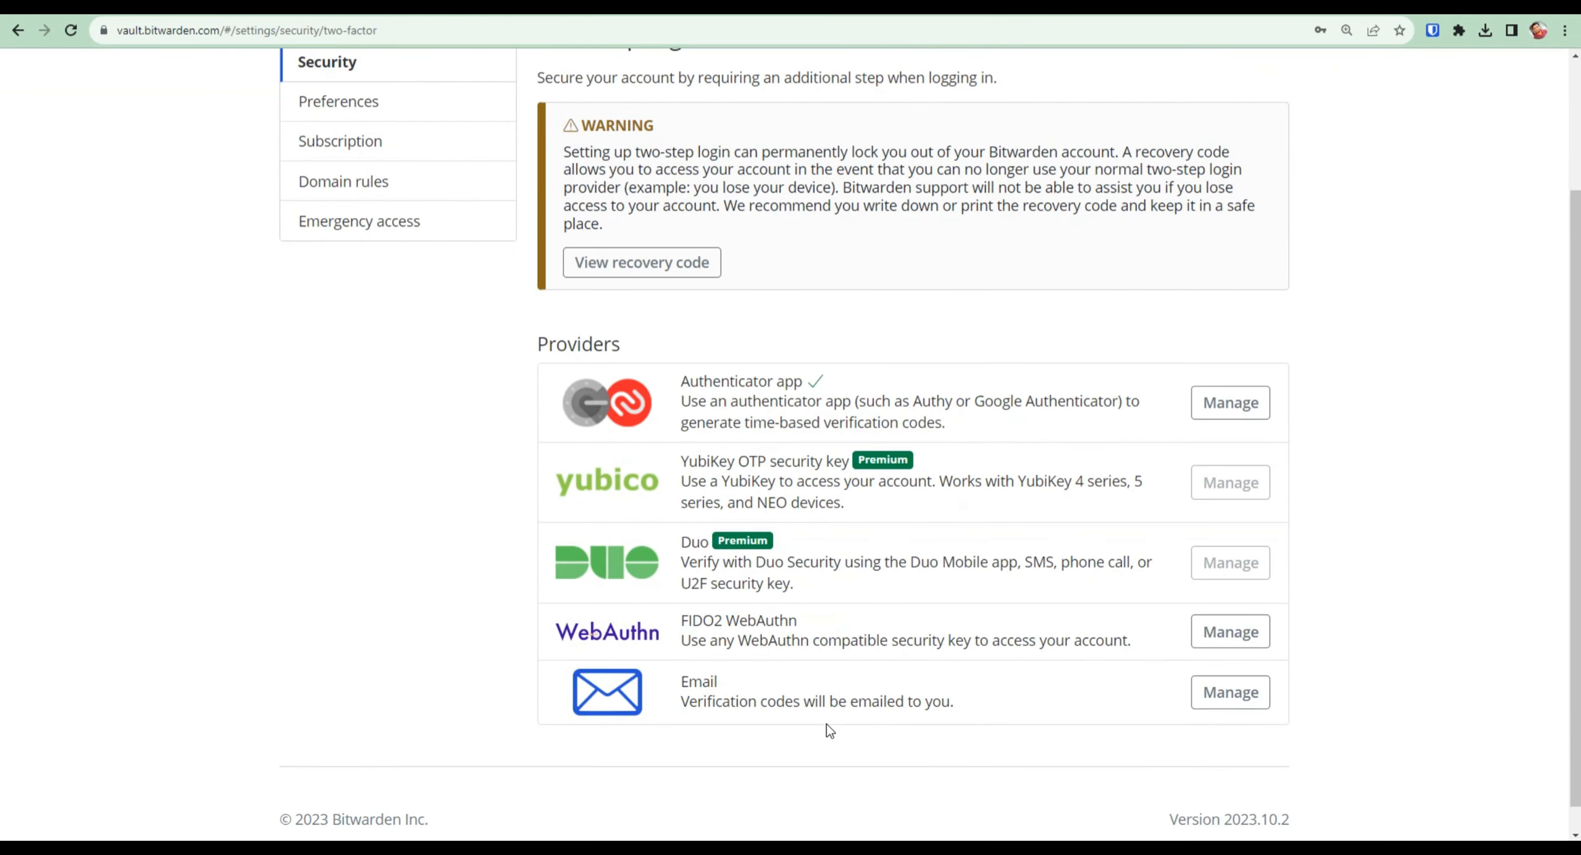
pyautogui.moveTo(775, 702); pyautogui.dragTo(979, 710)
# Step: Turn on Email two-step login by pasting the verification code emailed to the account
pyautogui.click(1230, 691)
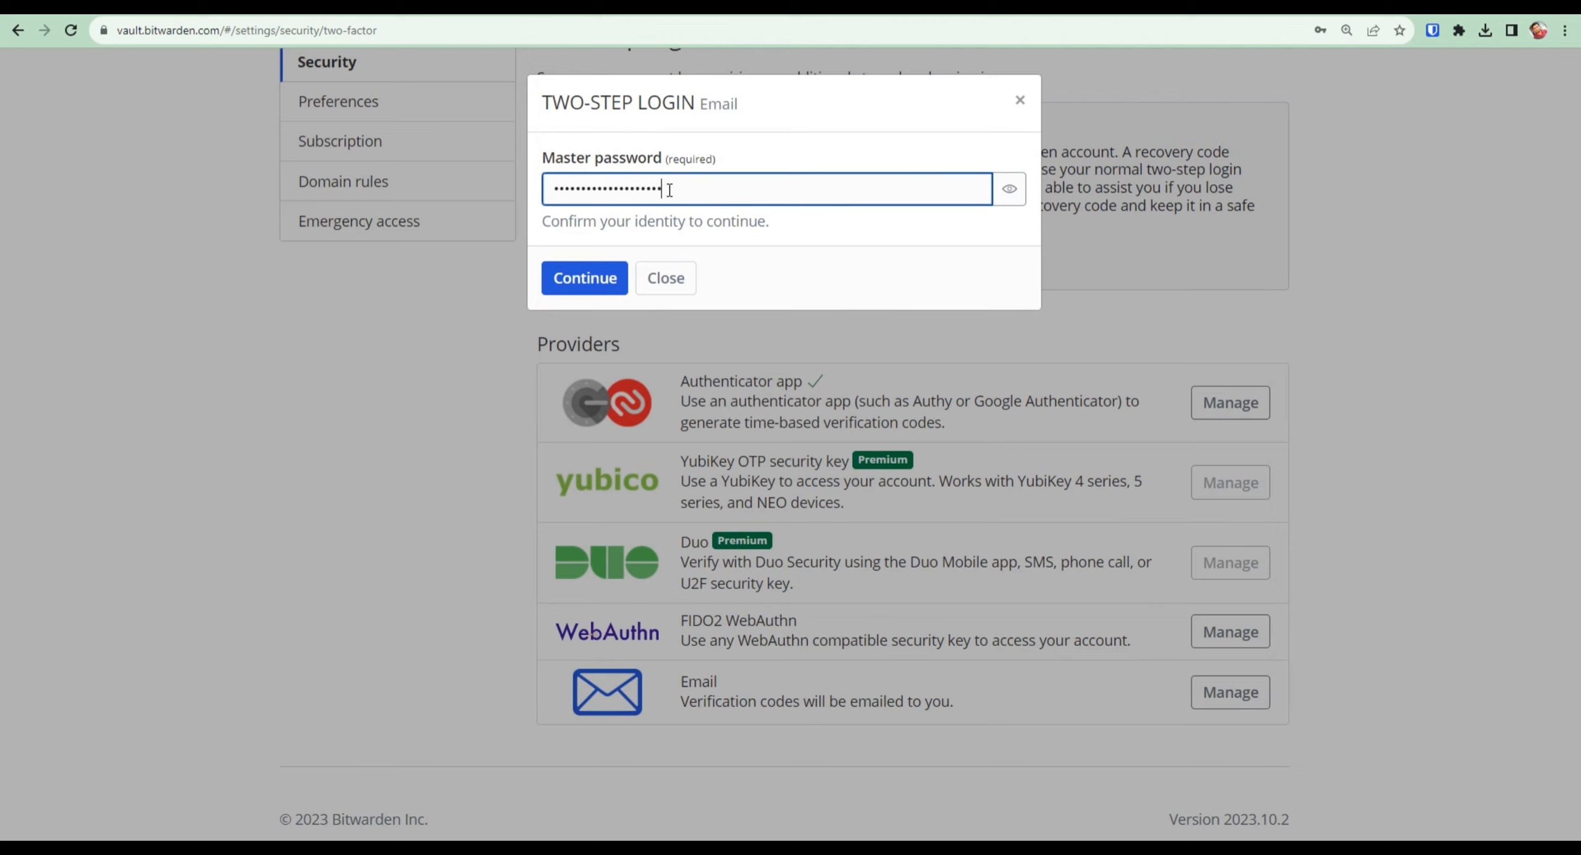
pyautogui.press('Return')
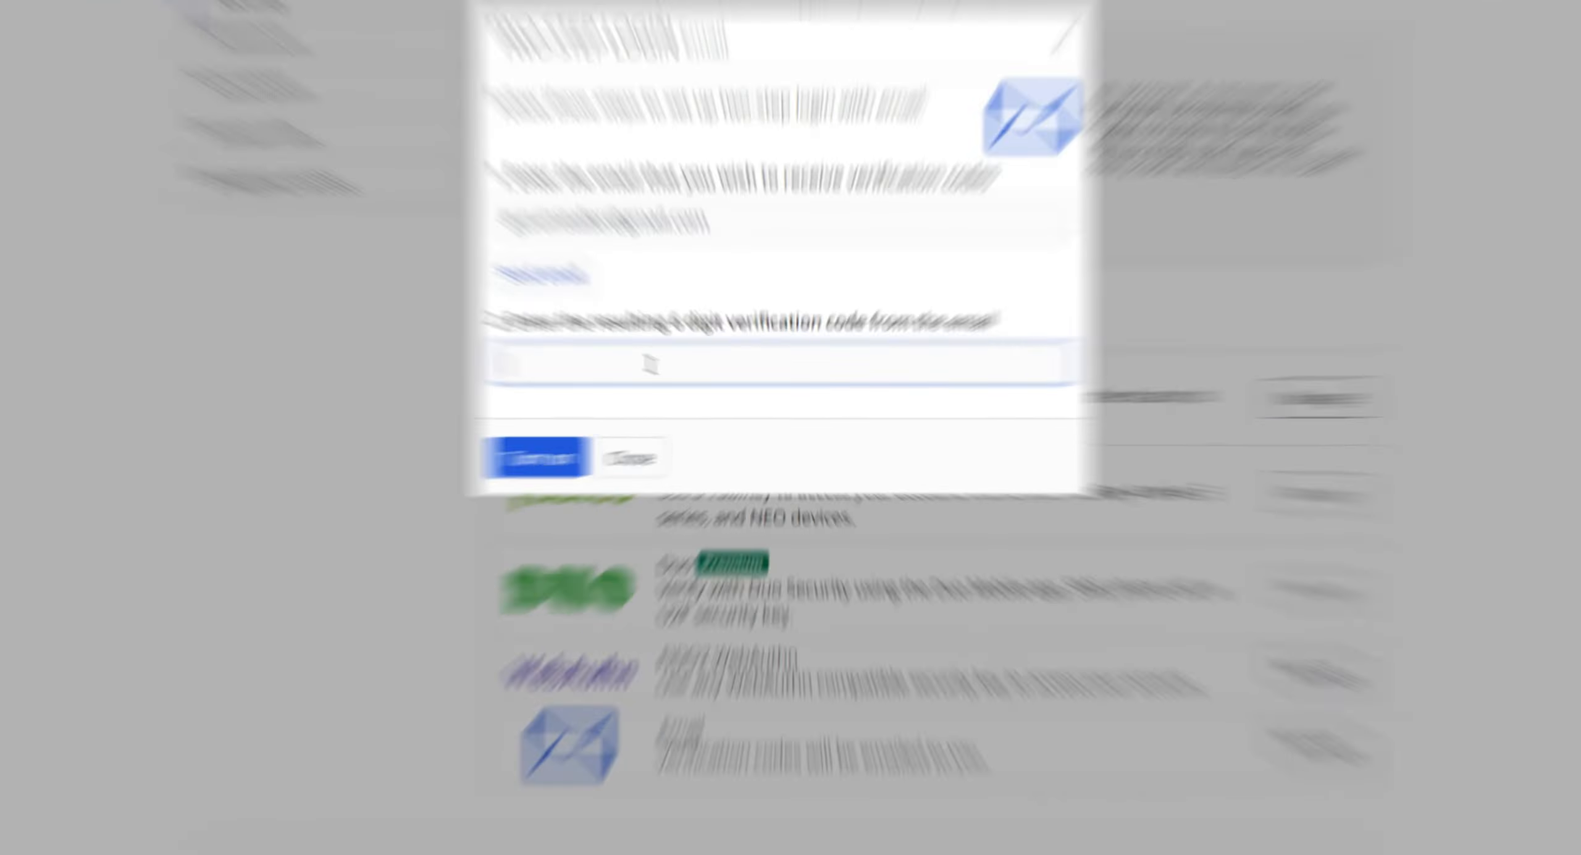
pyautogui.click(598, 304)
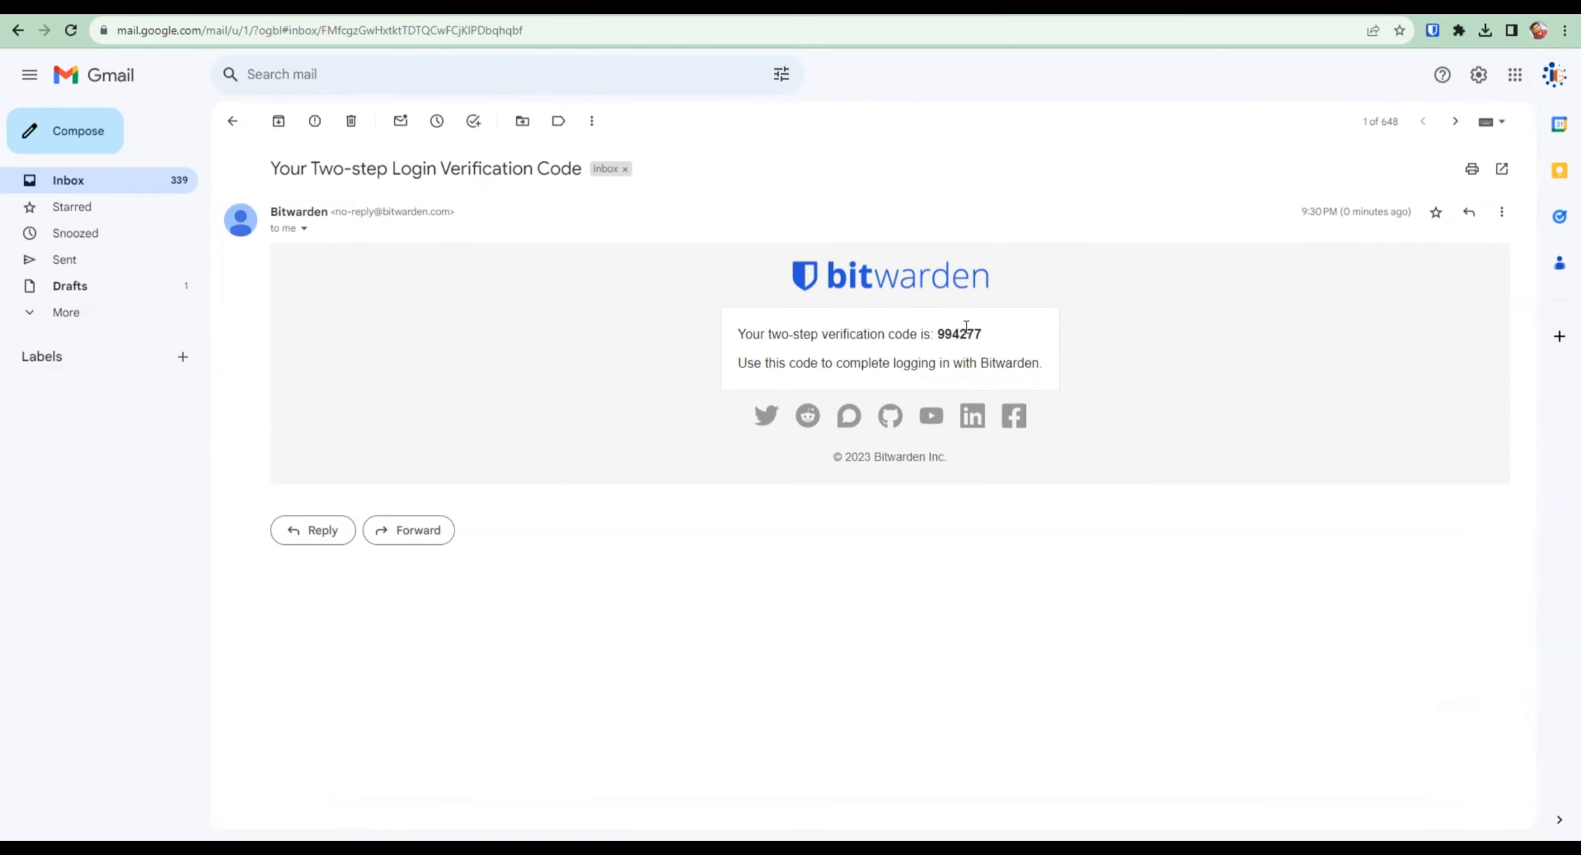
pyautogui.doubleClick(964, 334)
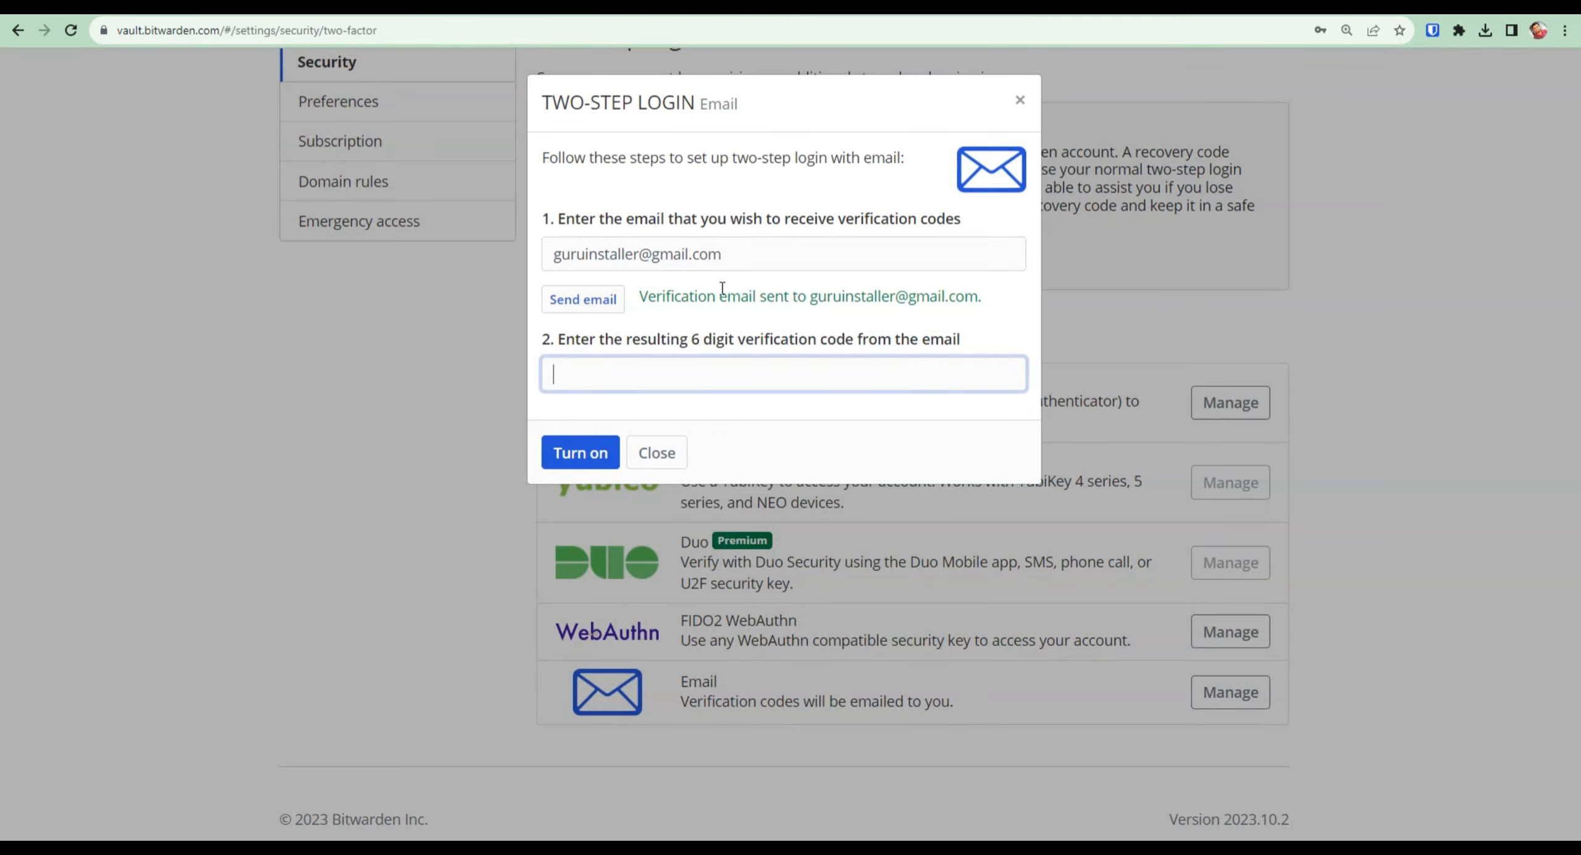
pyautogui.click(609, 457)
pyautogui.click(627, 318)
pyautogui.scroll(3, 1023, 699)
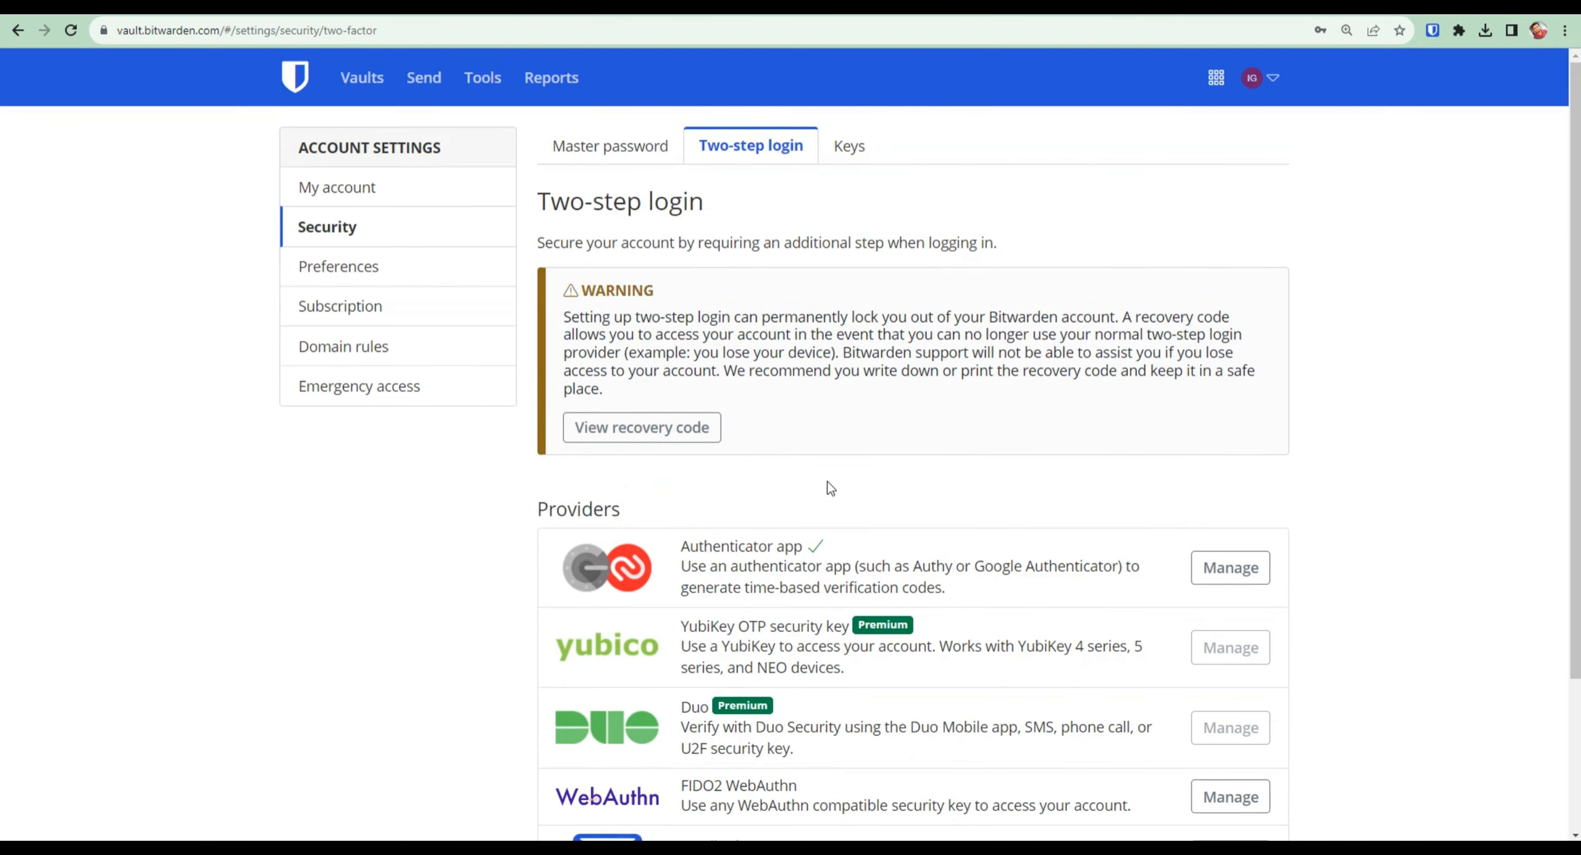
# Step: Log out and sign back in with the account email, master password, and authenticator code
pyautogui.click(1250, 81)
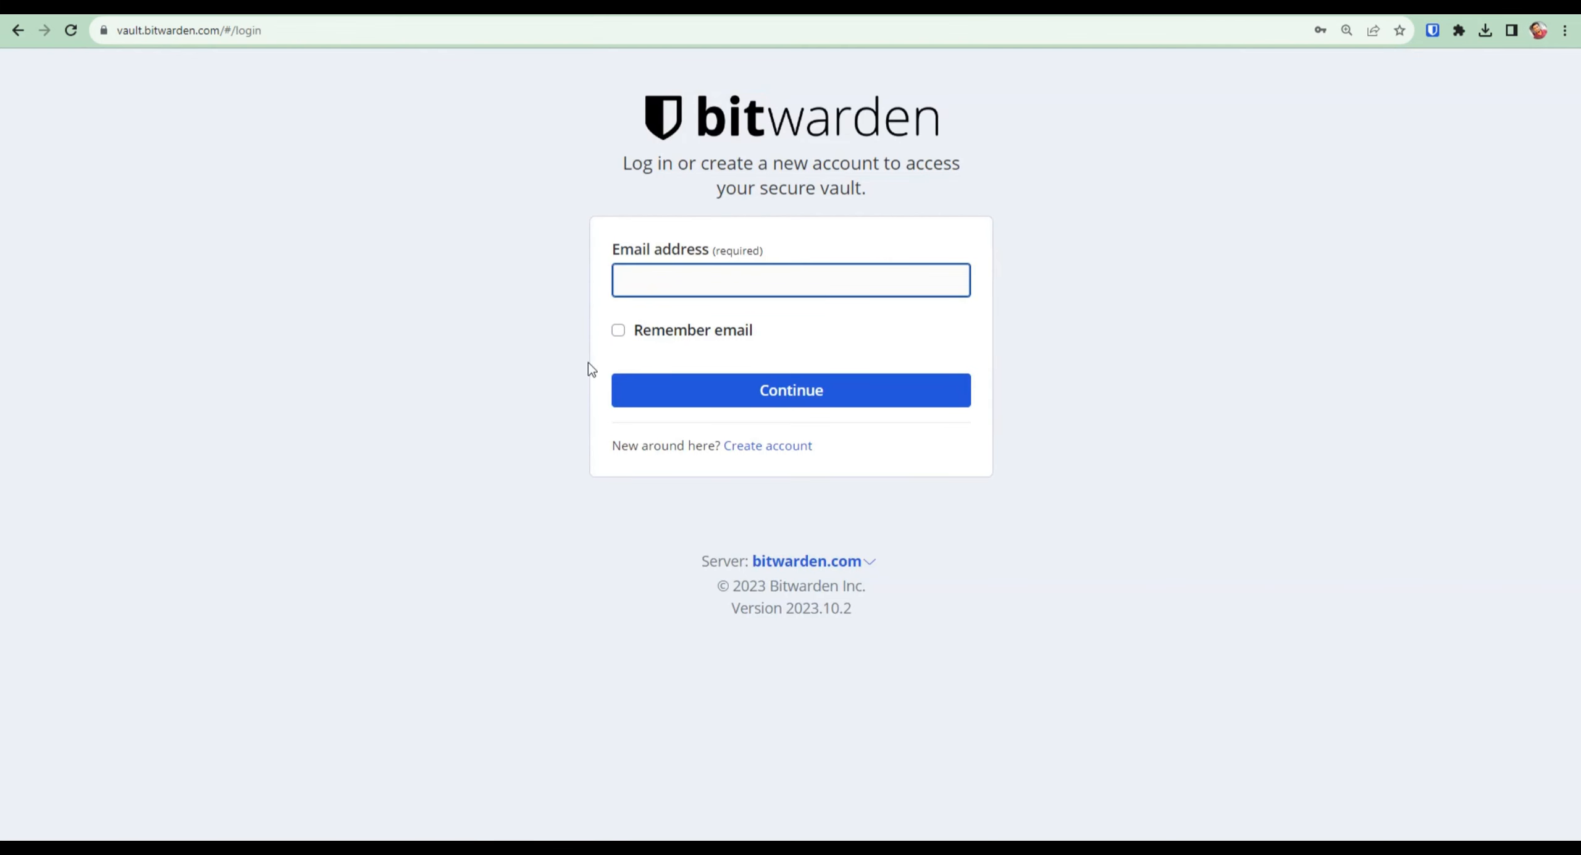
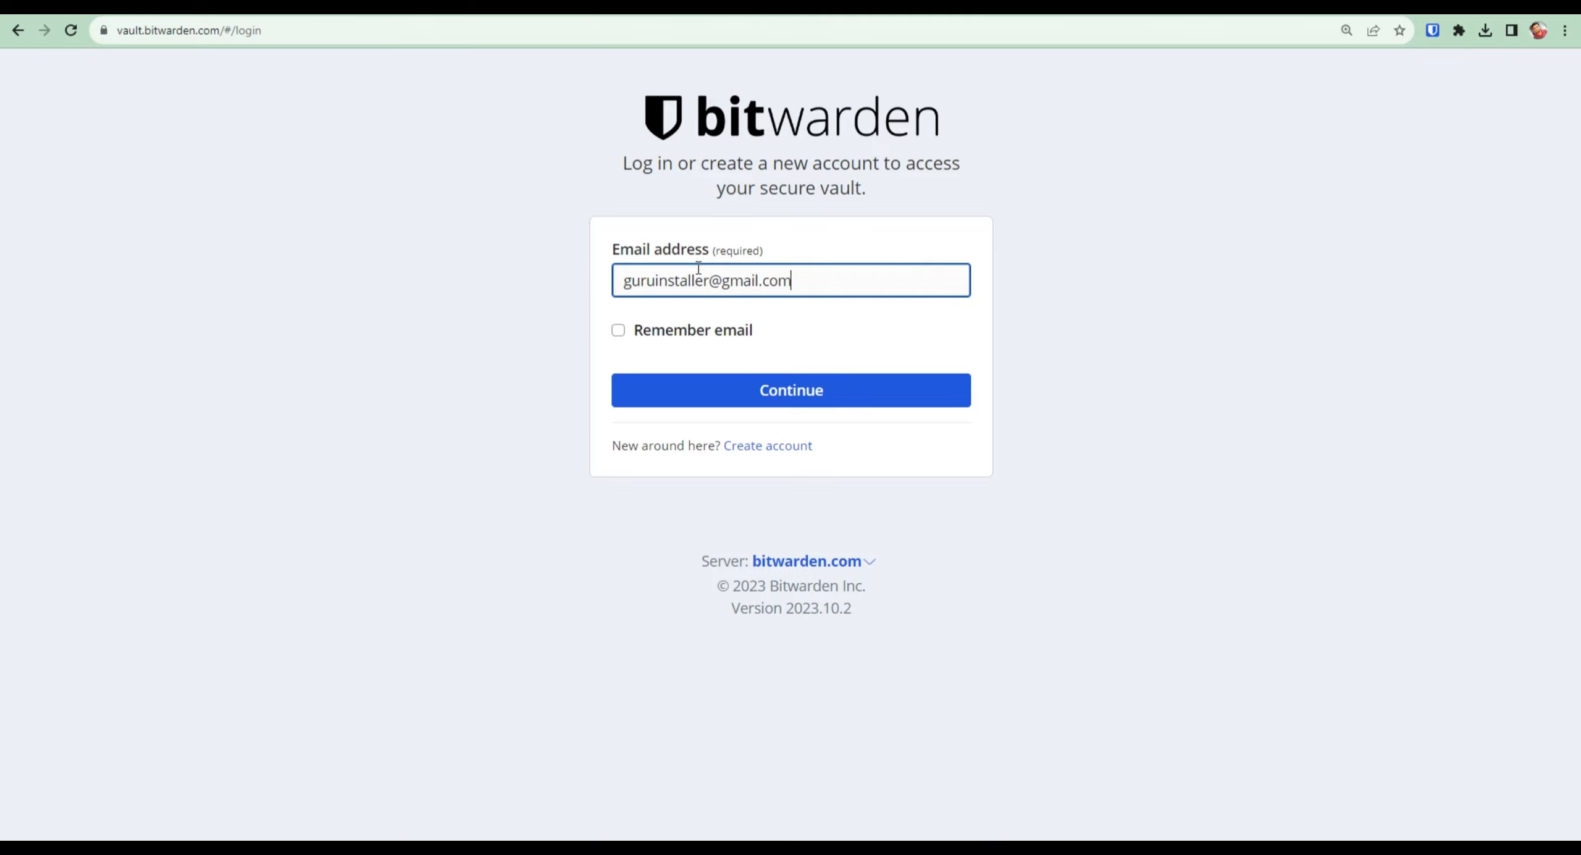
pyautogui.press('Return')
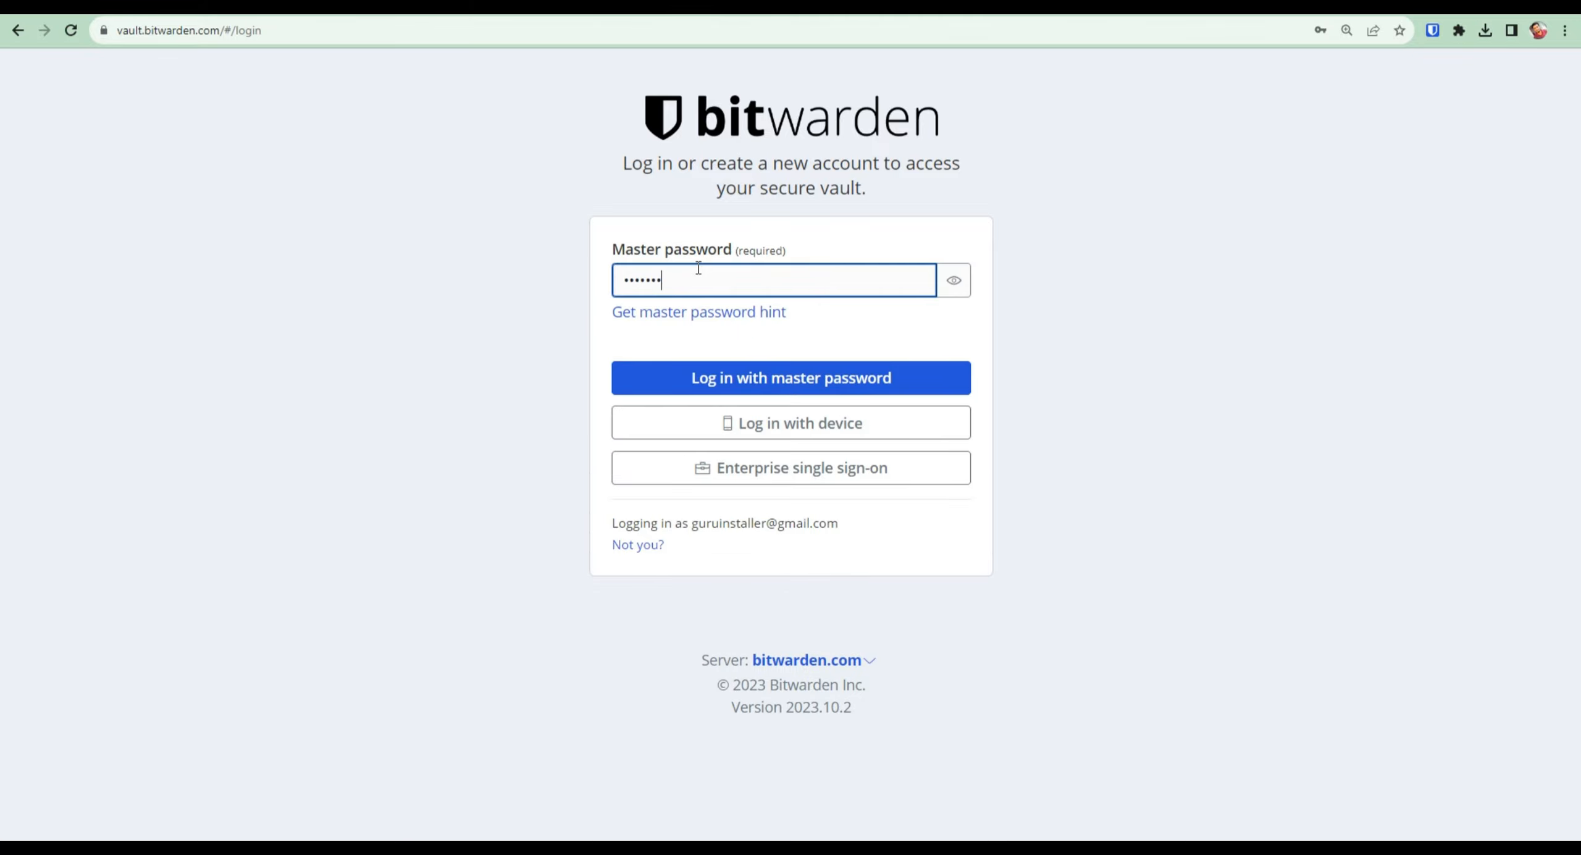
pyautogui.press('Return')
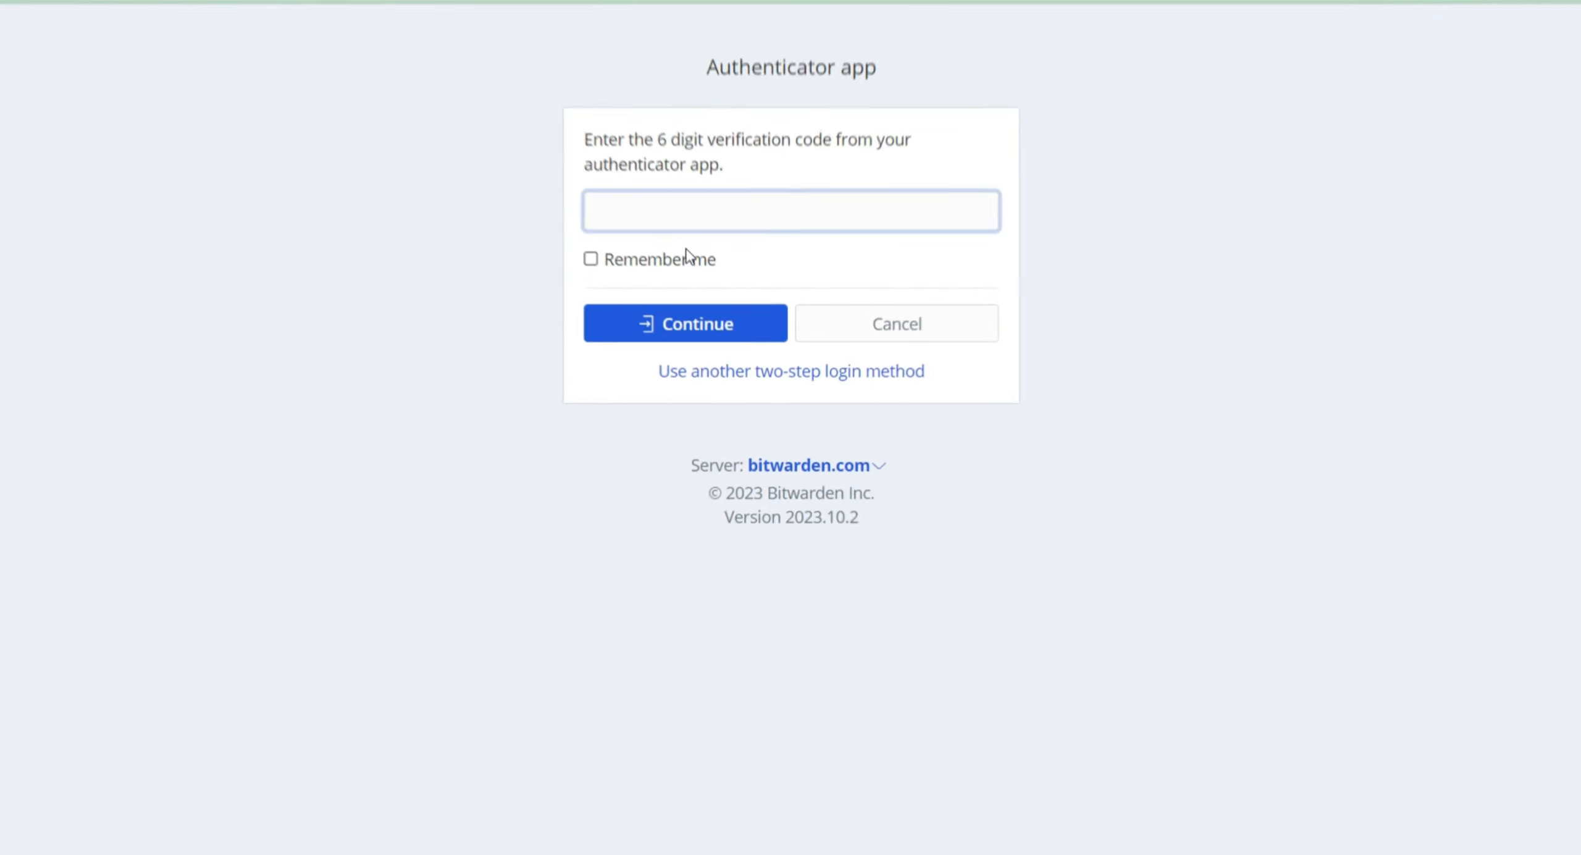
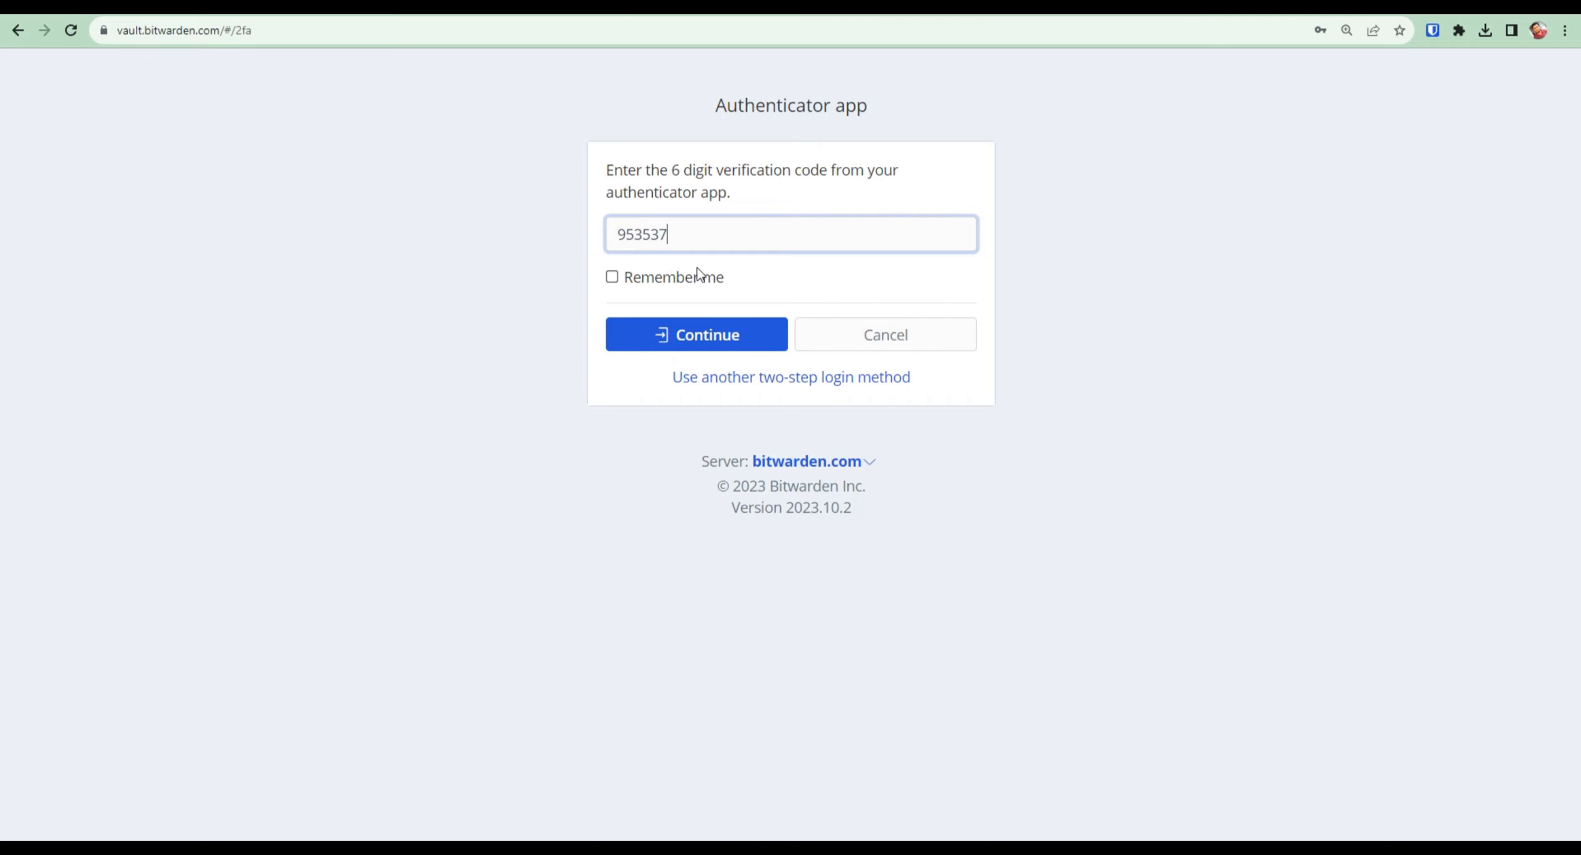
pyautogui.press('Return')
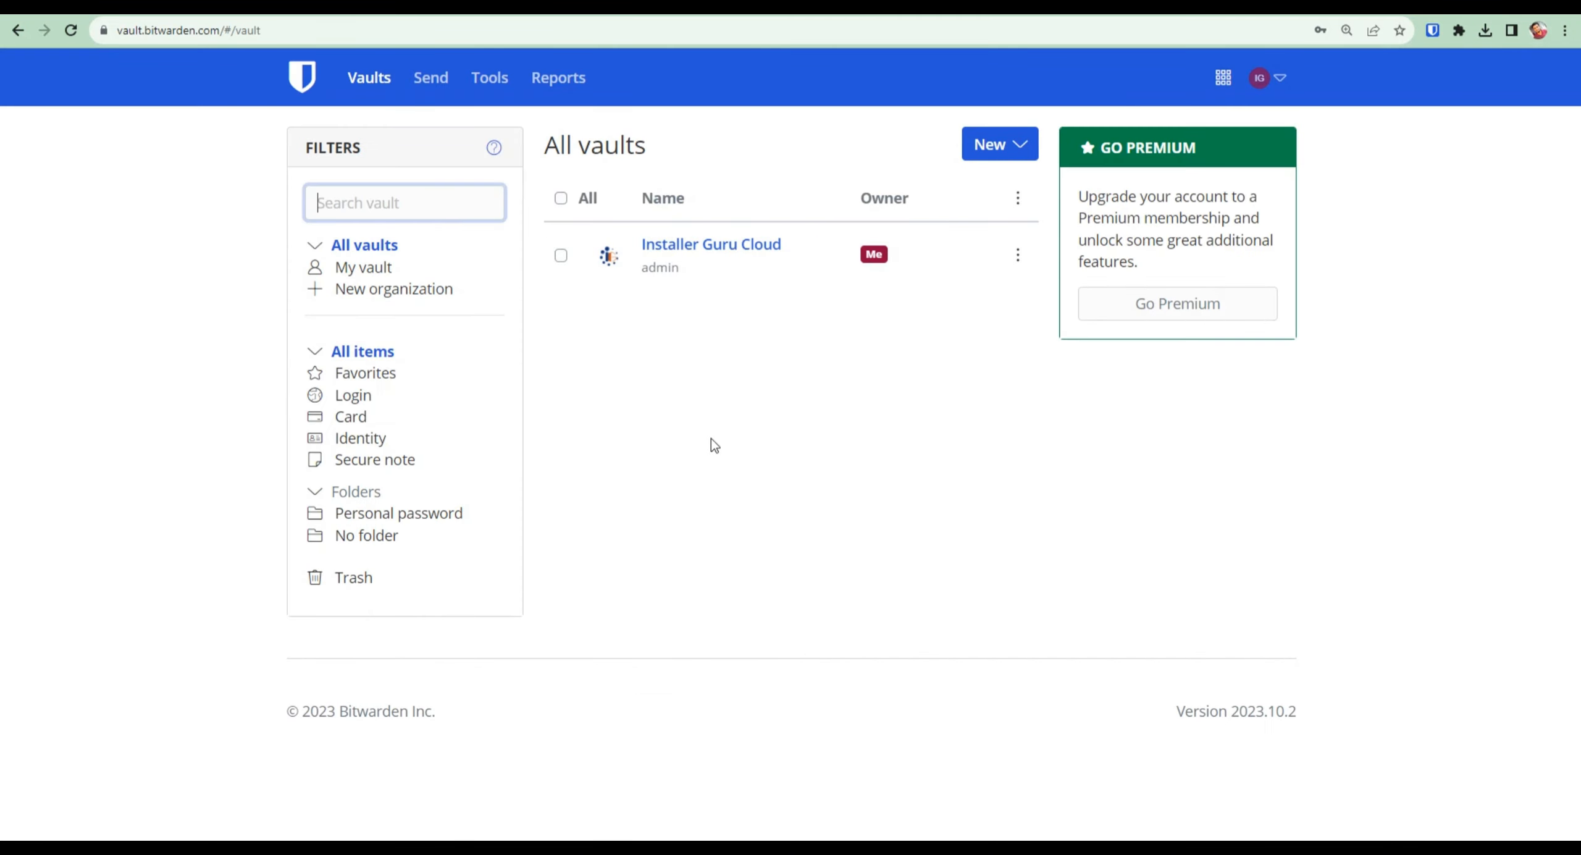
# Step: Open the browser extension and check the desktop app's Installer Guru Cloud login and account options
pyautogui.click(712, 436)
pyautogui.click(1432, 30)
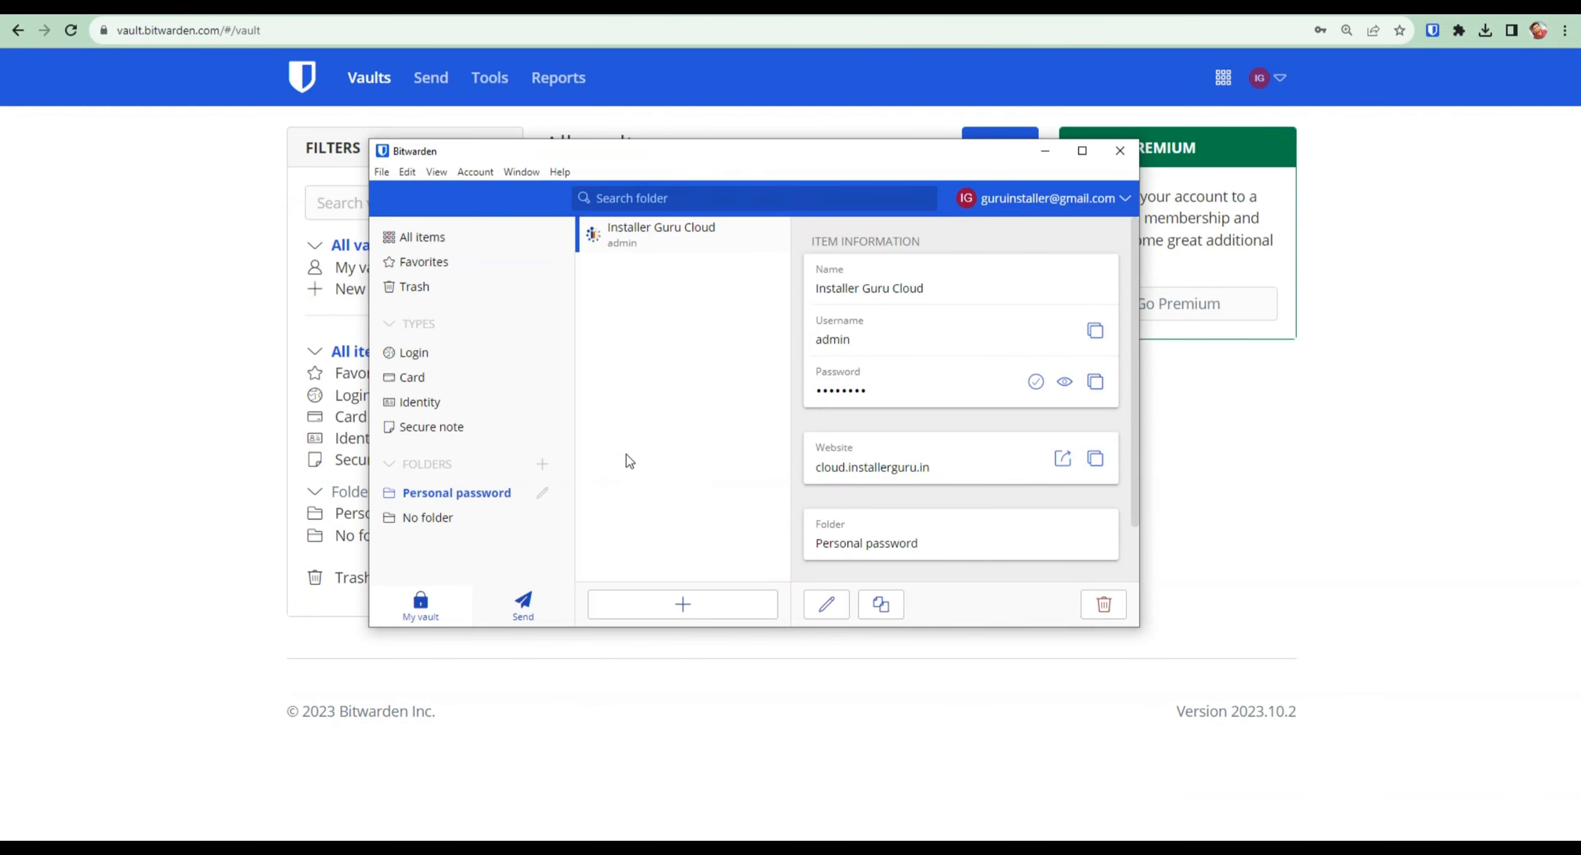
pyautogui.click(475, 172)
pyautogui.press('Escape')
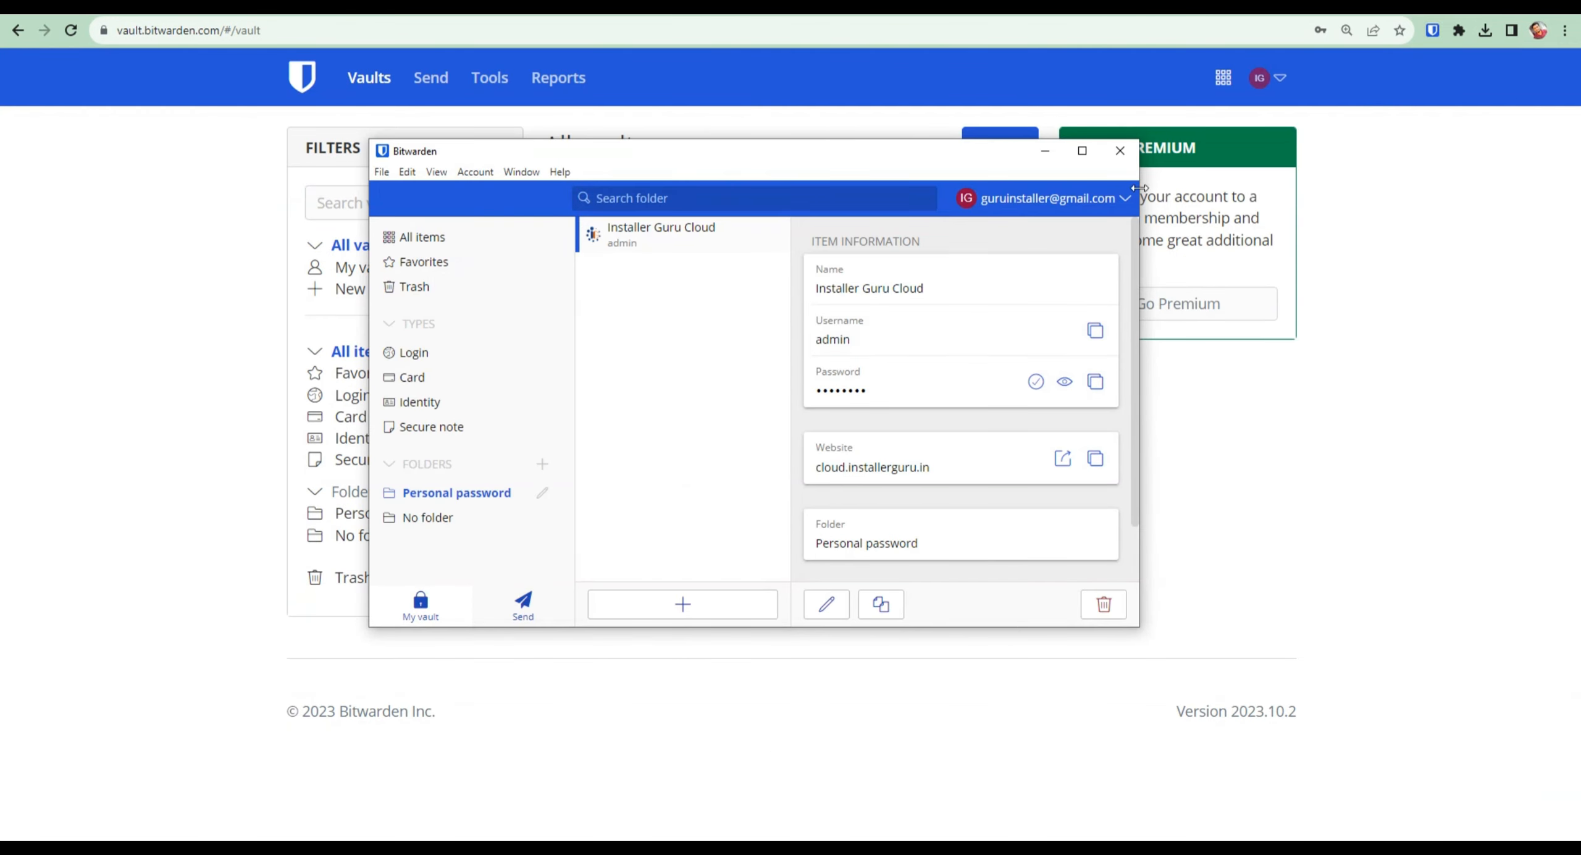